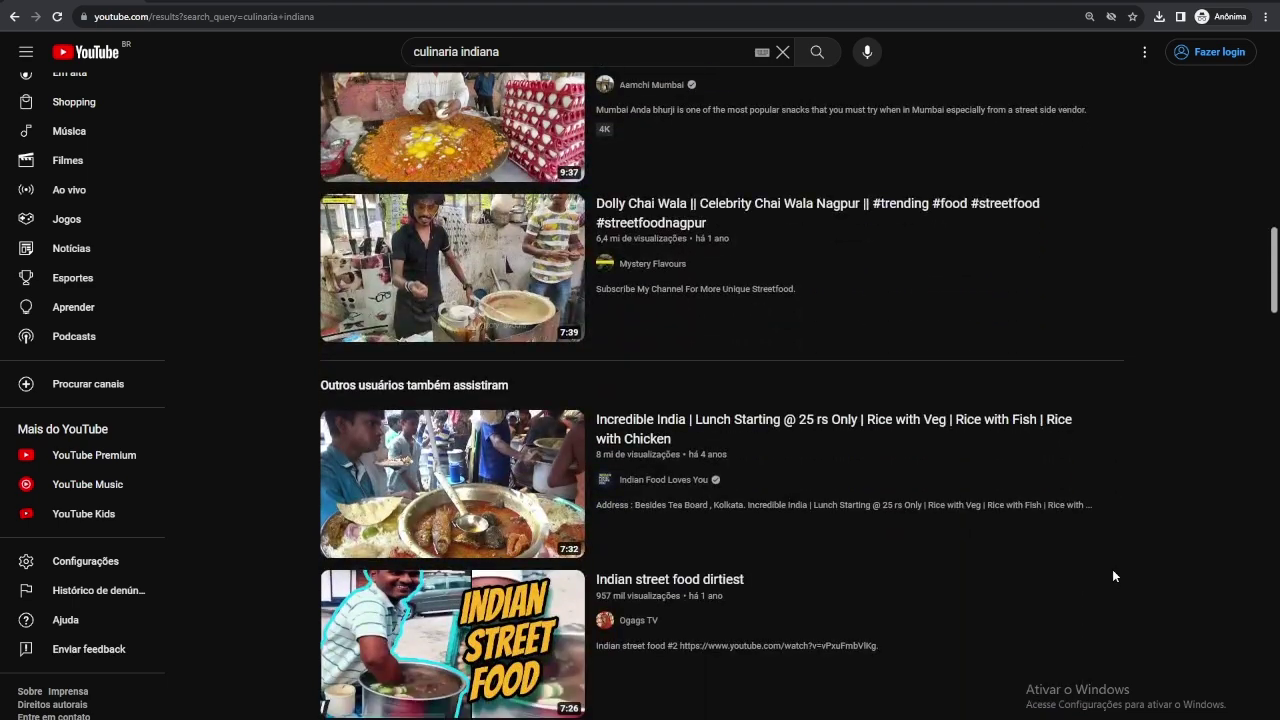
# - Browse the search results for "culinaria indiana" to examine the available Indian street food videos and their view counts
pyautogui.scroll(3, 1080, 514)
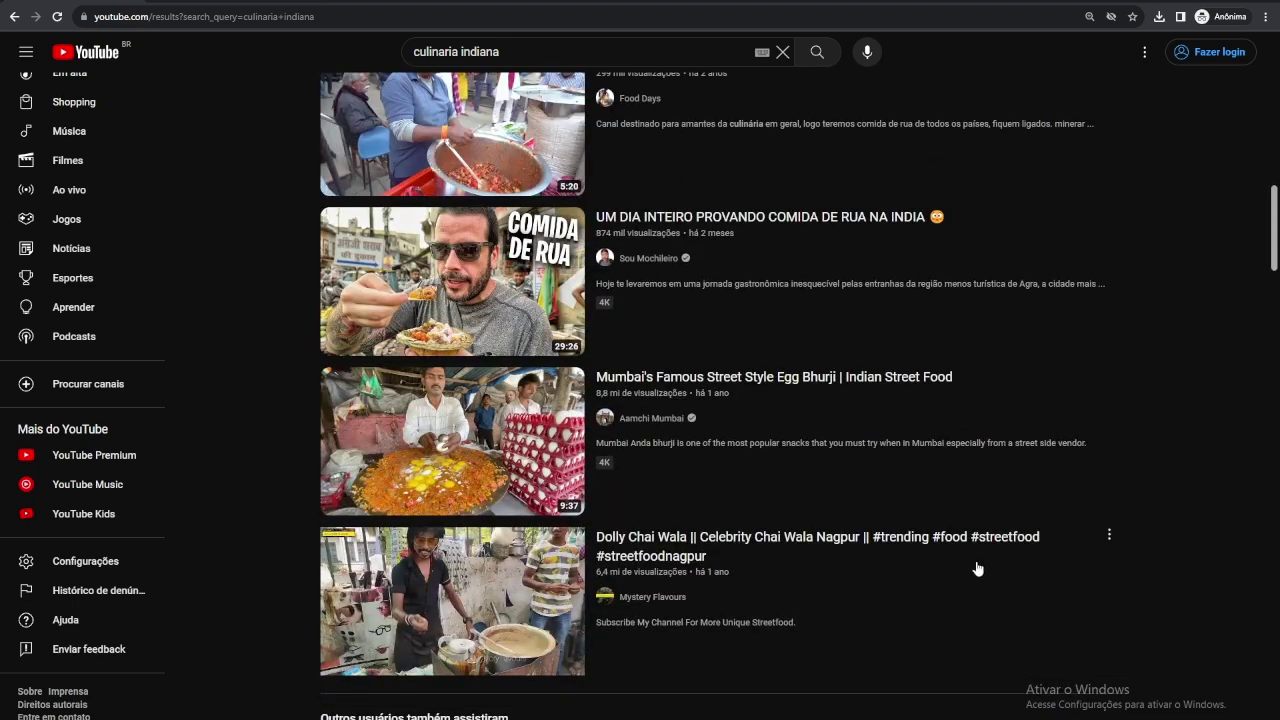
pyautogui.scroll(4, 975, 568)
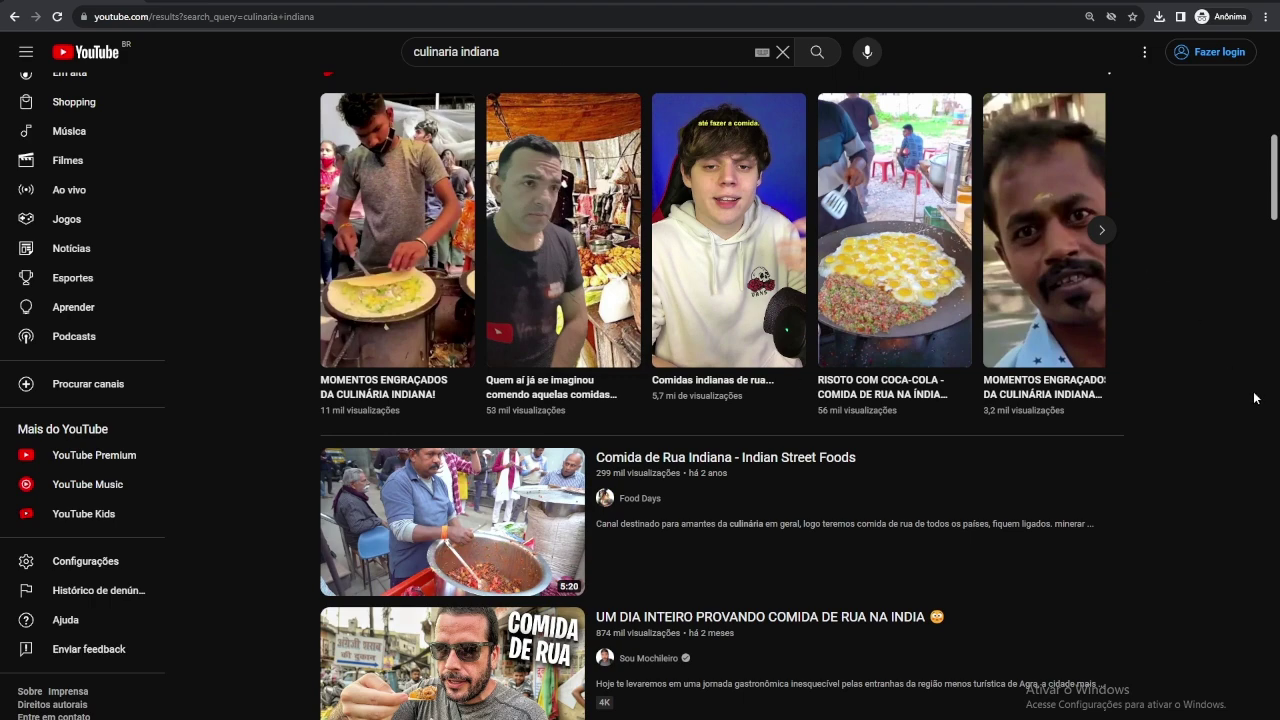
pyautogui.scroll(-6, 1251, 394)
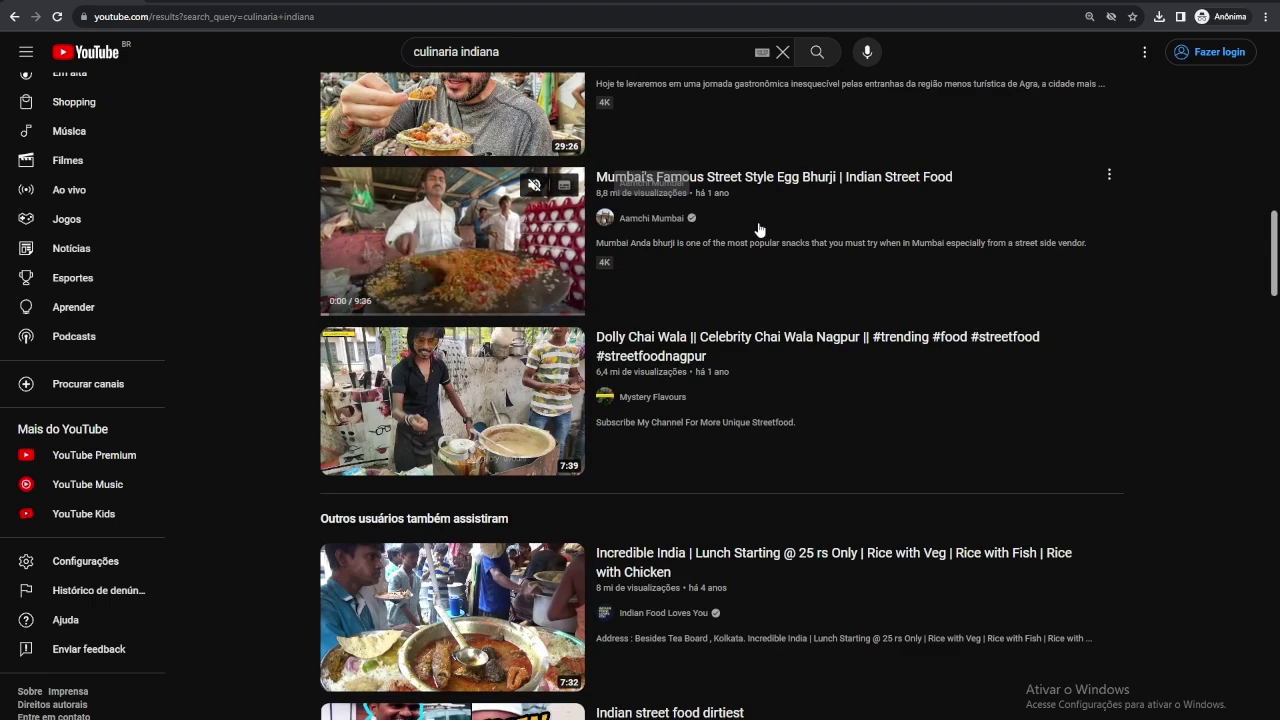
pyautogui.scroll(-4, 765, 260)
pyautogui.scroll(-2, 765, 260)
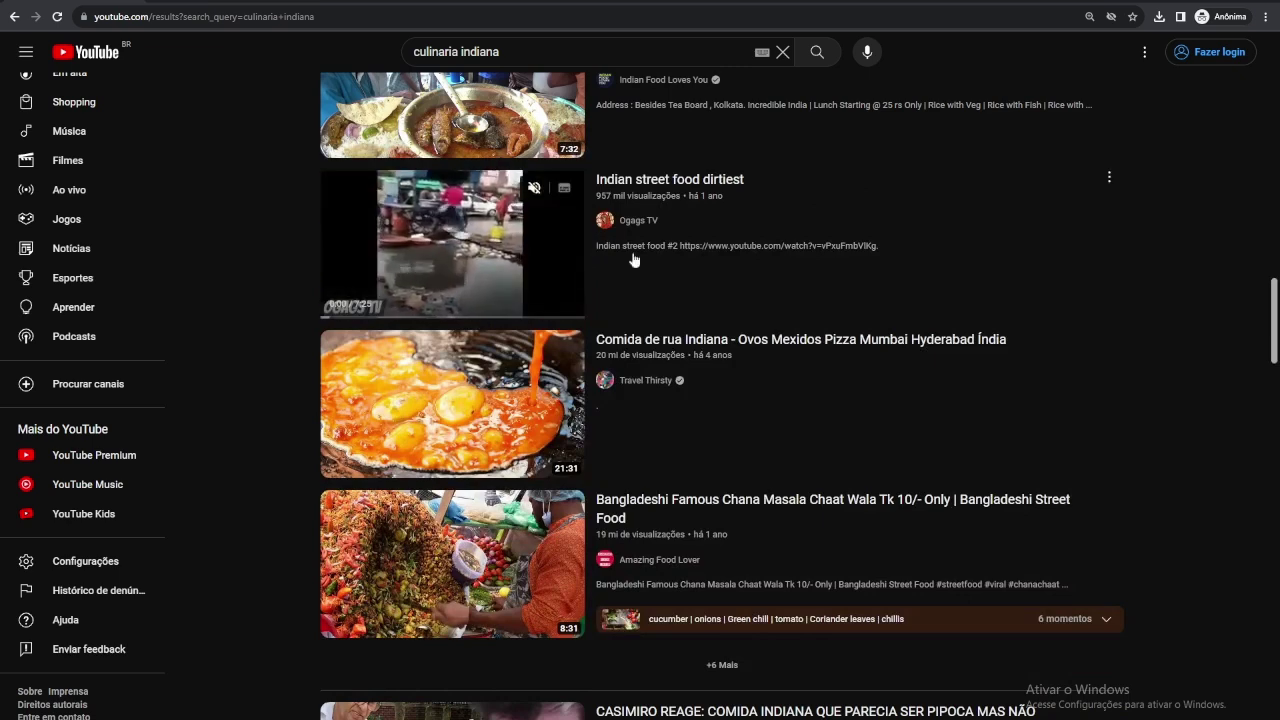
pyautogui.scroll(-3, 618, 241)
pyautogui.moveTo(530, 455)
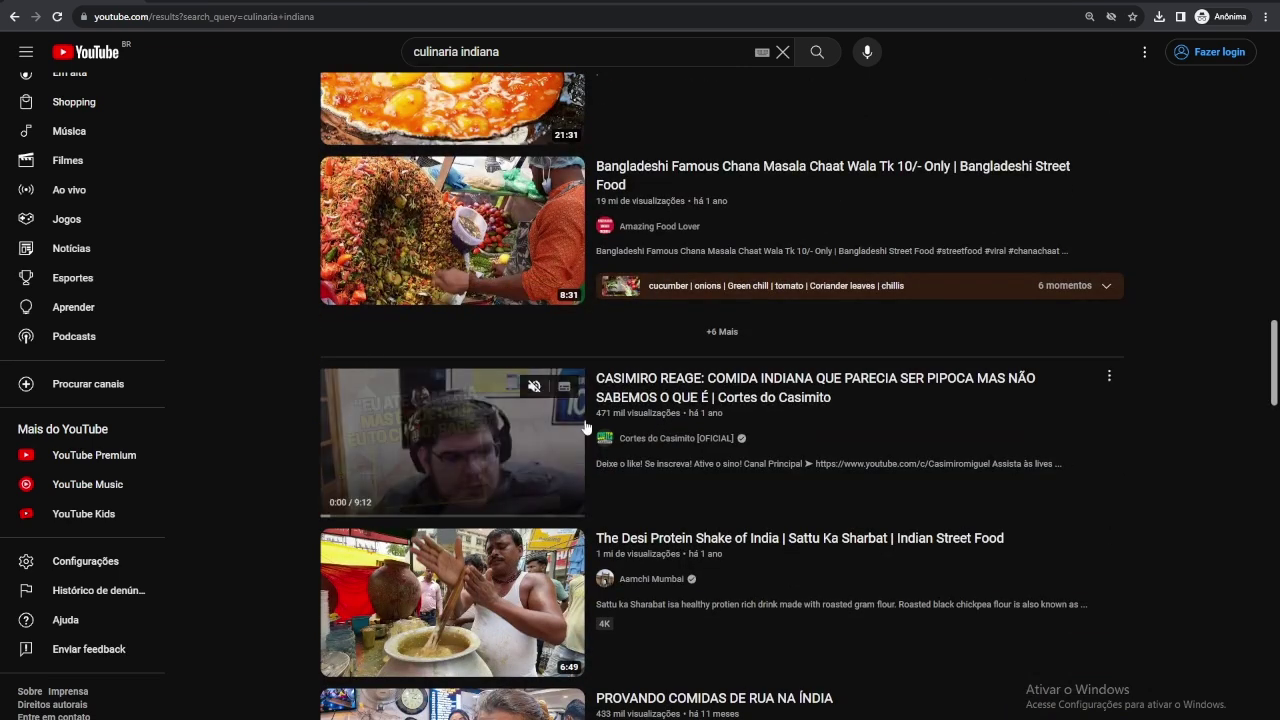
pyautogui.scroll(-2, 806, 357)
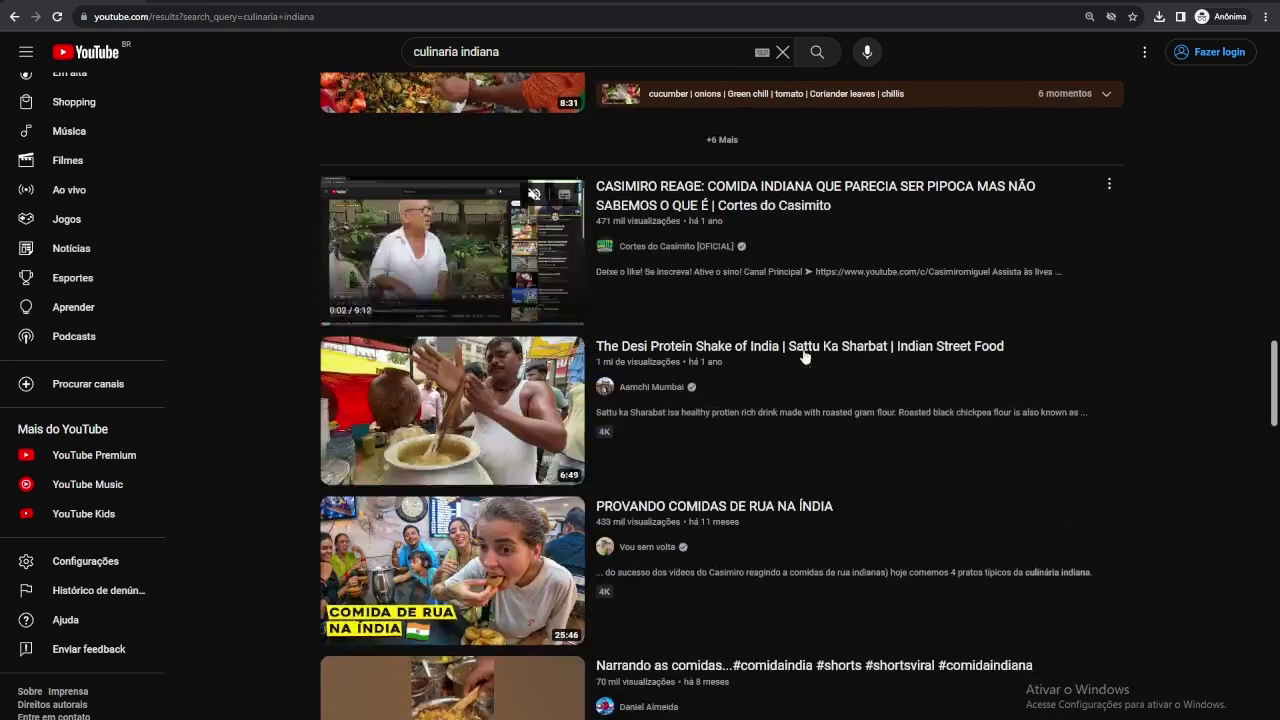
# - Review the already opened Indian street food video pages, ending on "Comida de Rua Indiana - Indian Street Foods"
pyautogui.click(208, 0)
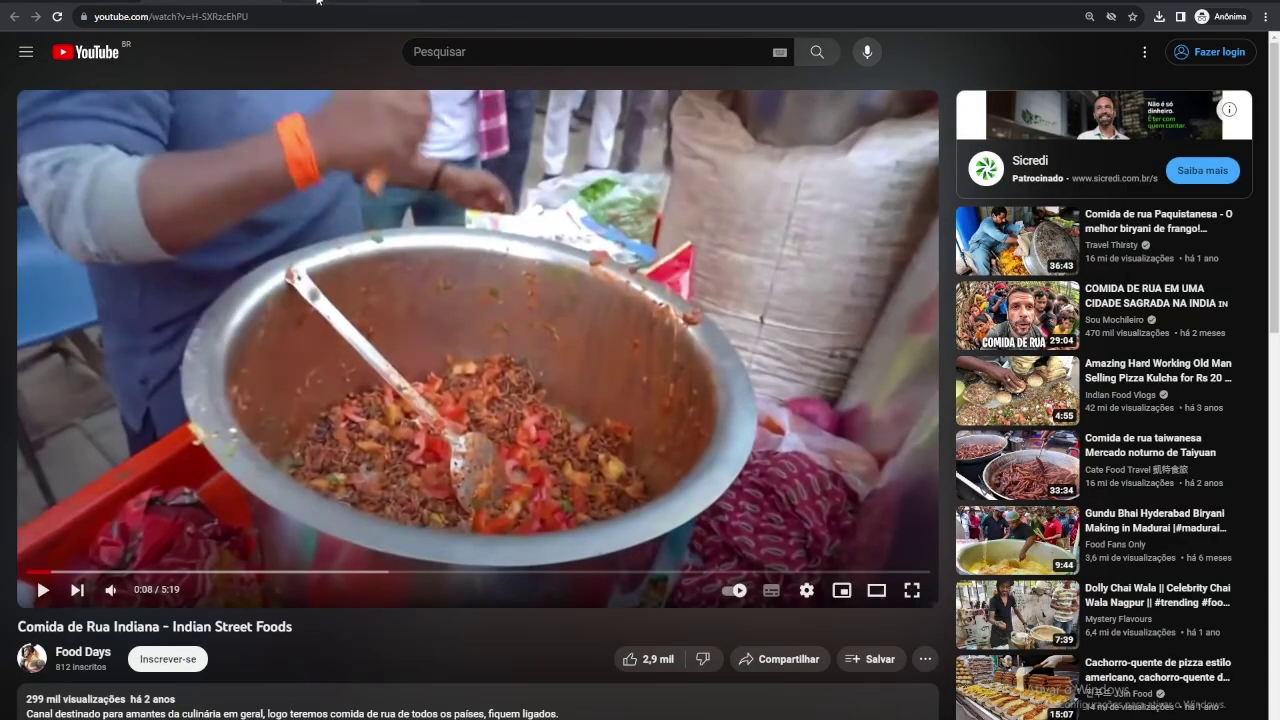
pyautogui.click(469, 4)
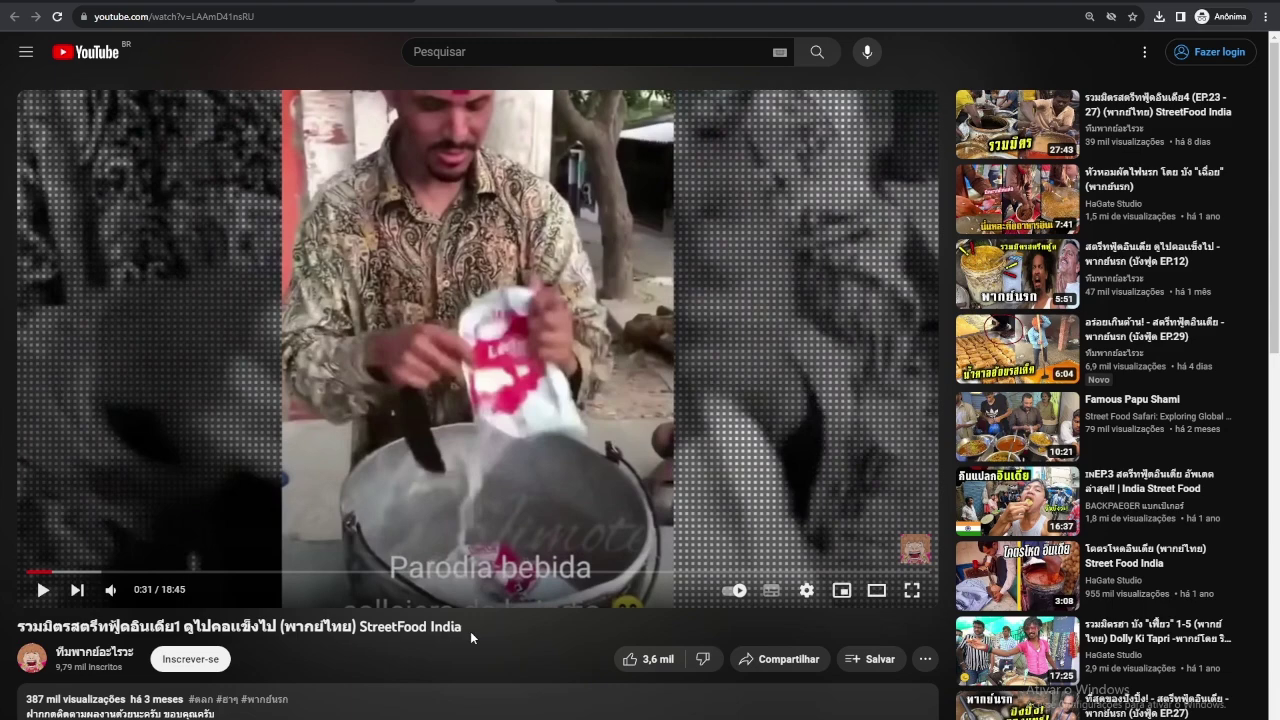
pyautogui.click(637, 2)
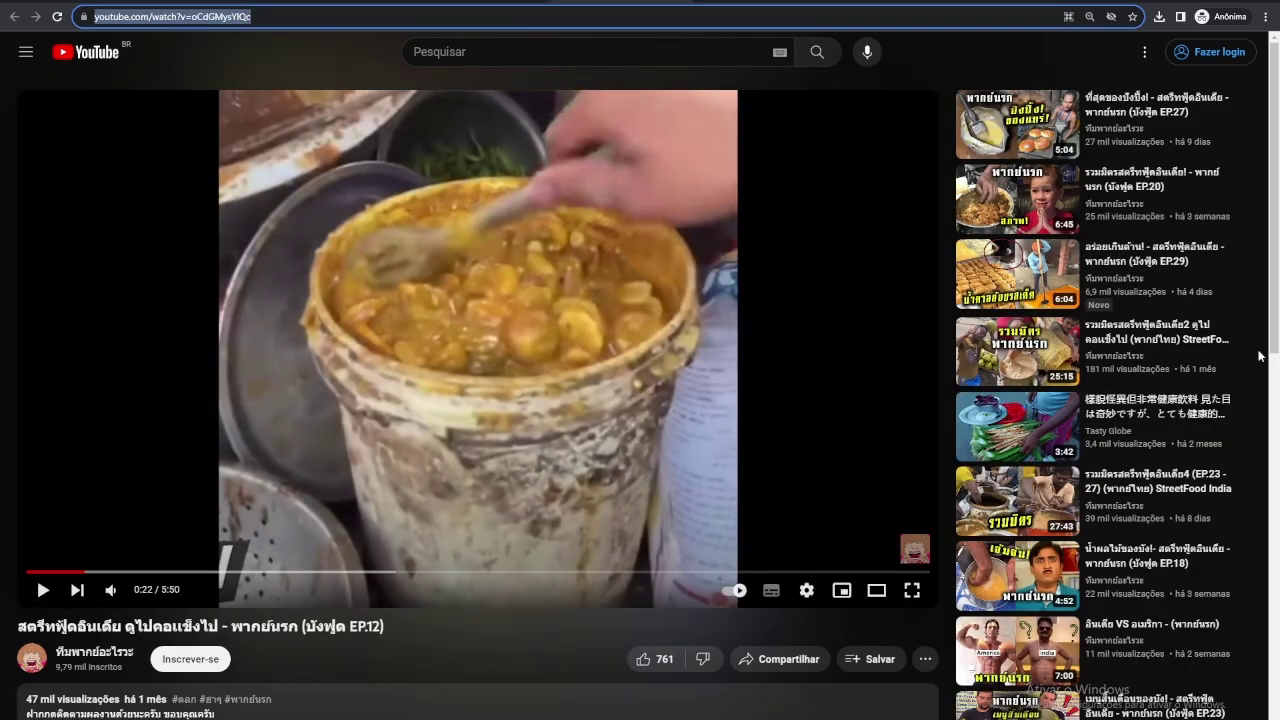
pyautogui.scroll(-5, 701, 300)
pyautogui.scroll(-2, 1203, 335)
pyautogui.scroll(5, 1093, 272)
pyautogui.scroll(3, 1093, 272)
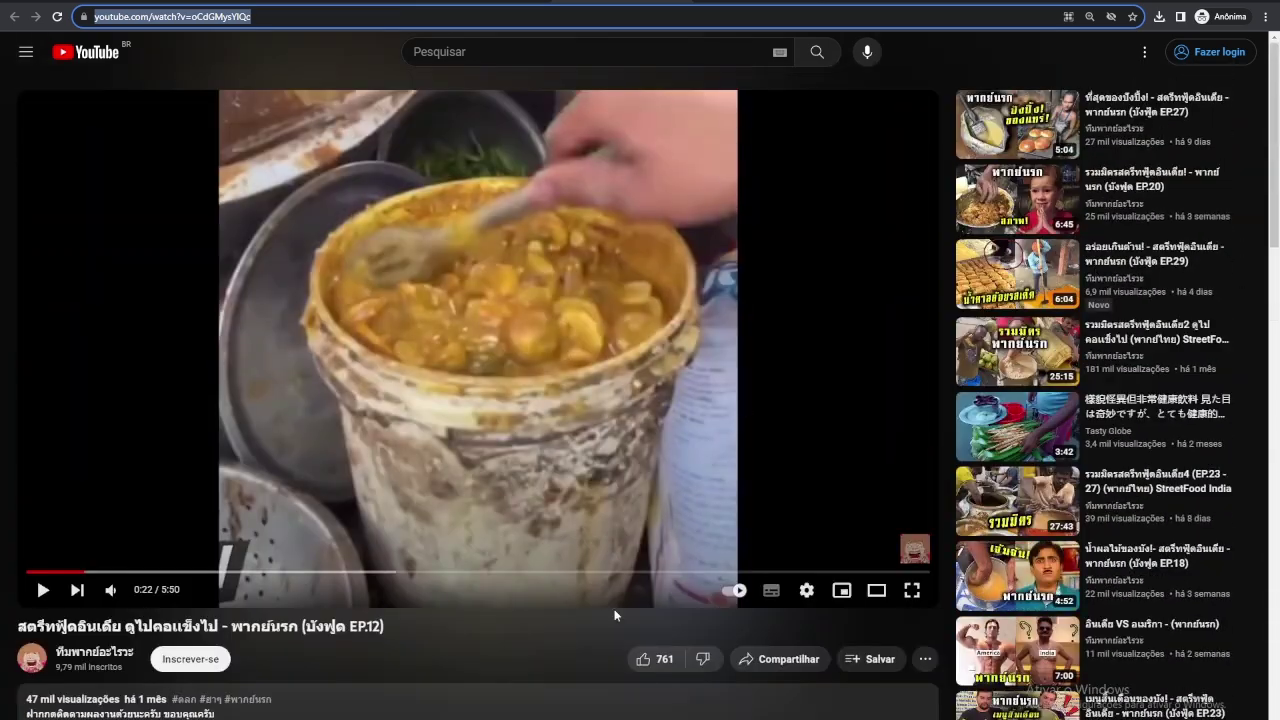
pyautogui.write('youtube.com/watch?v=H-SXRzcEhPU')
pyautogui.press('Return')
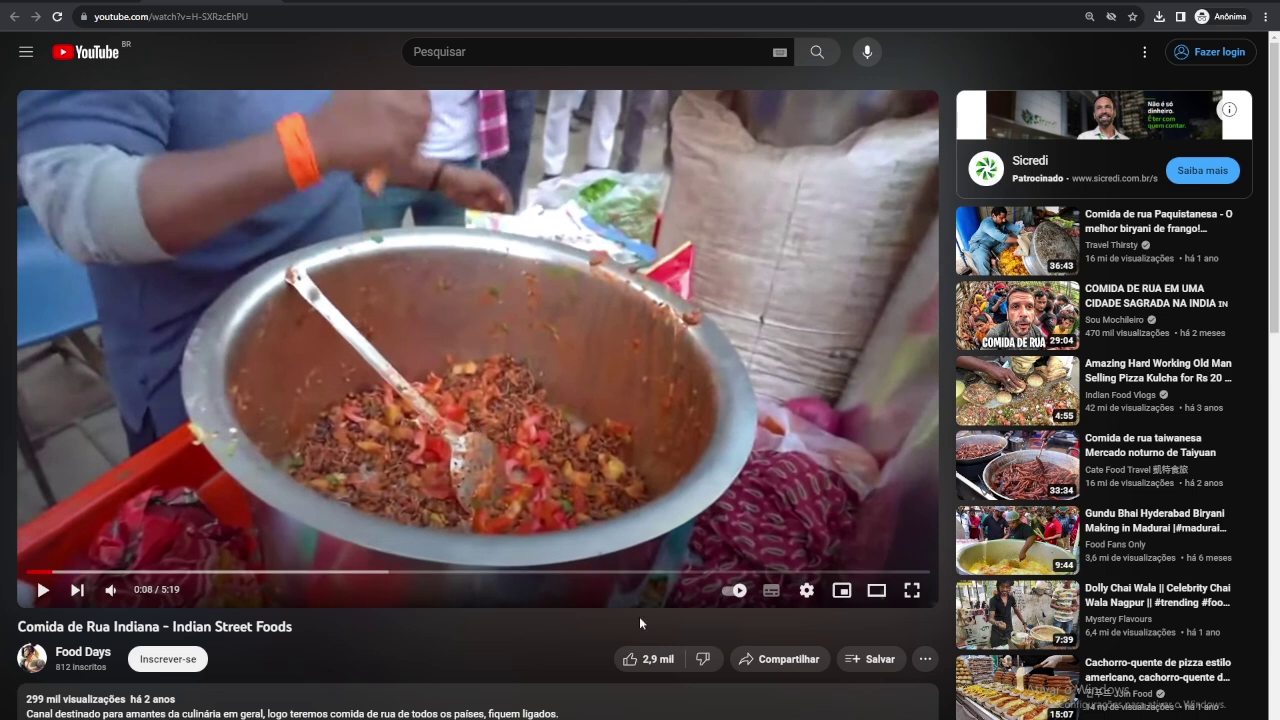
# - Switch to CapCut and select the street food clip with the playhead at about 00:00:07:29
pyautogui.moveTo(684, 719)
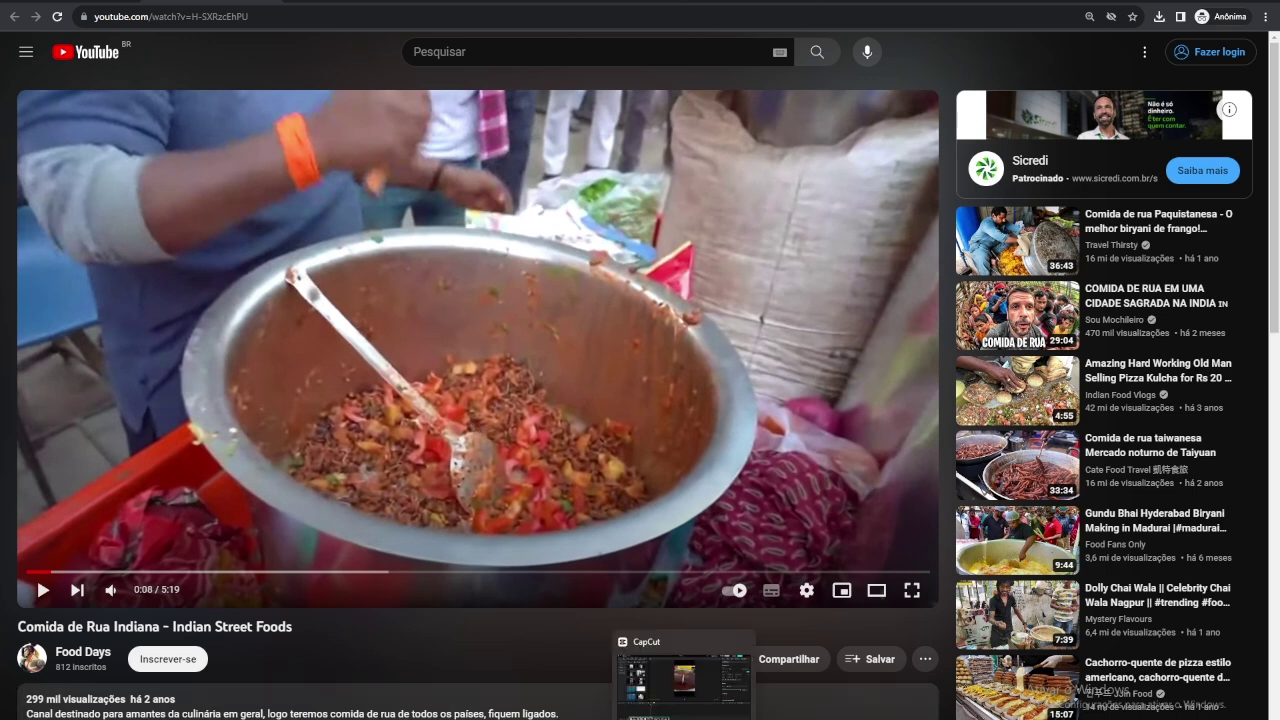
pyautogui.click(684, 685)
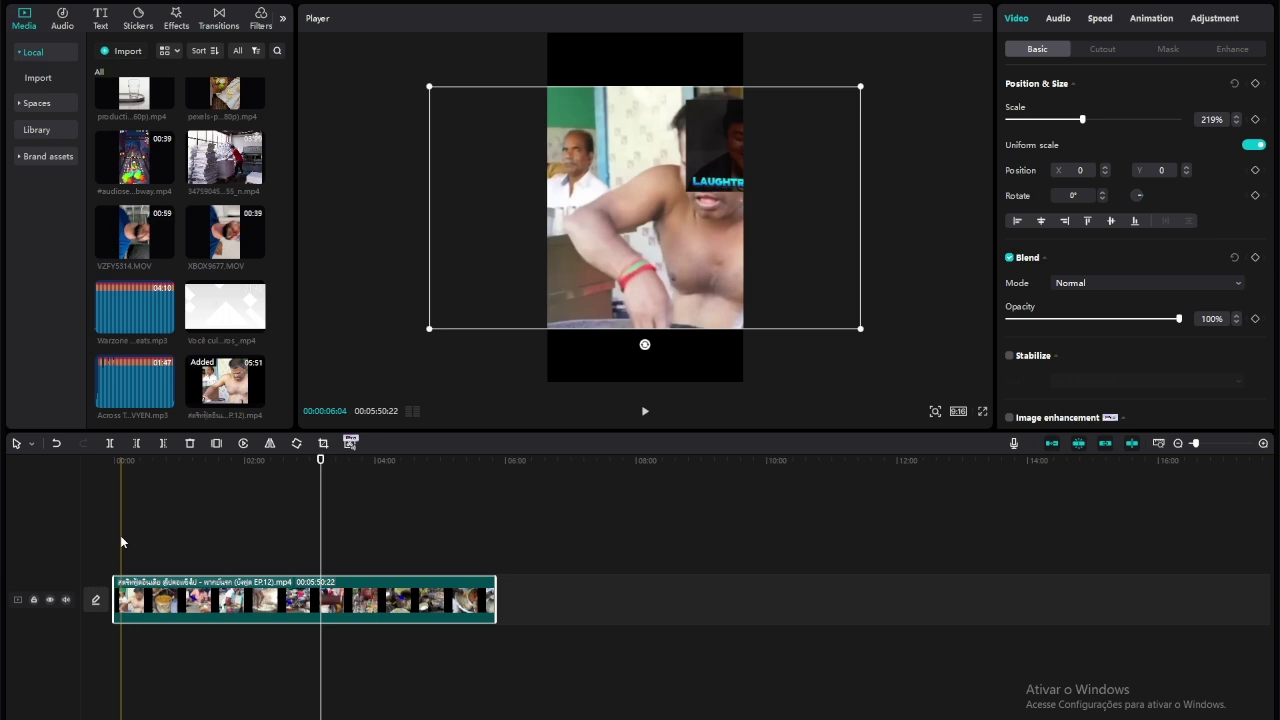
pyautogui.click(121, 535)
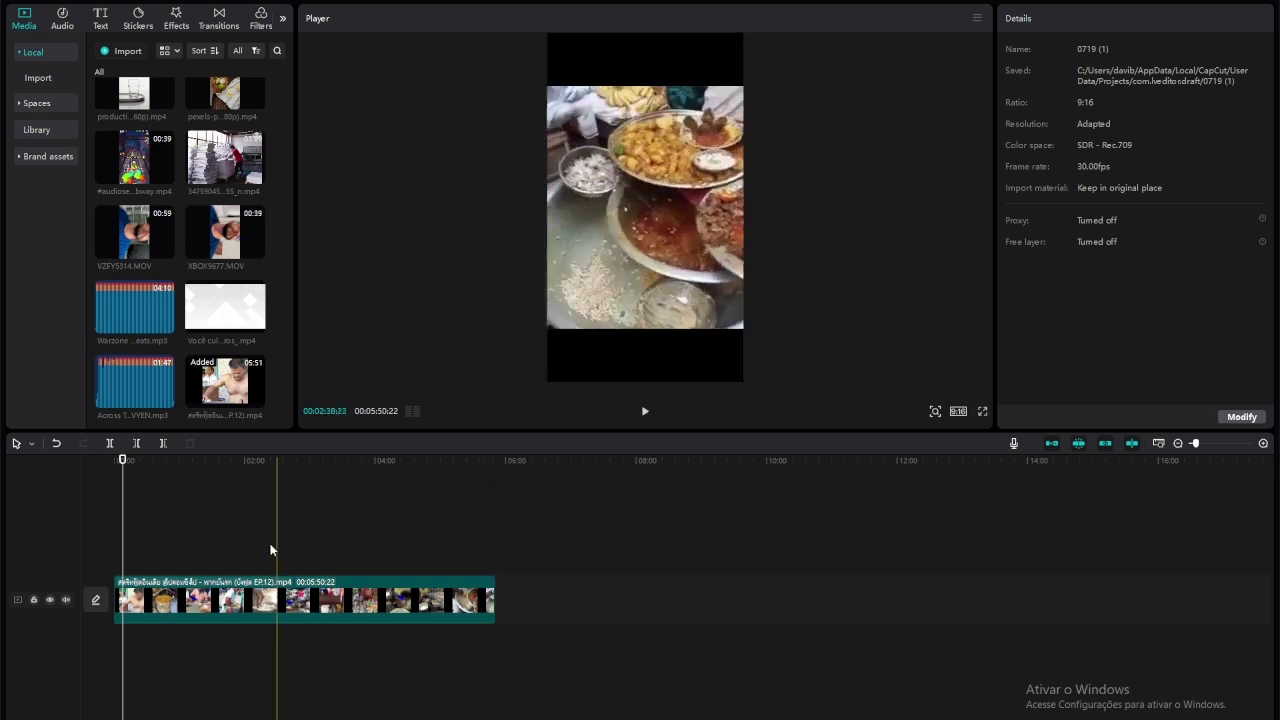
pyautogui.click(250, 600)
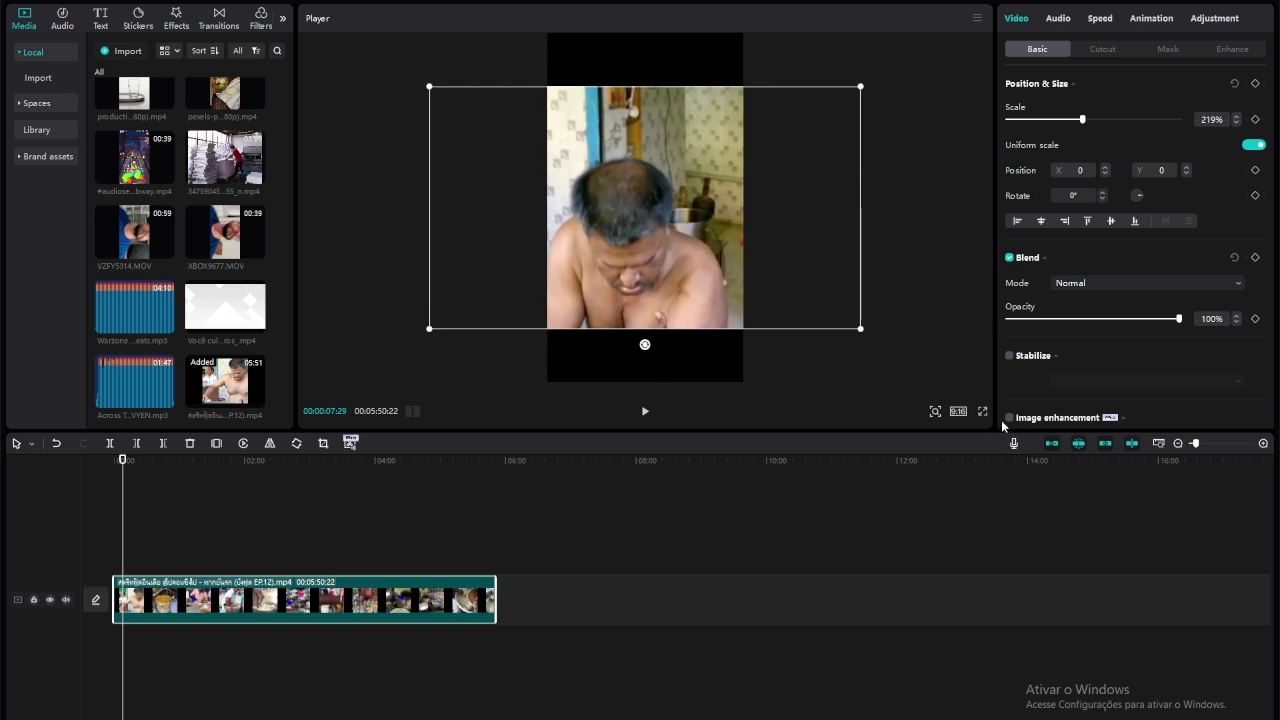
# - Try the 16:9 aspect ratio on the project canvas and set it back to 9:16
pyautogui.click(958, 412)
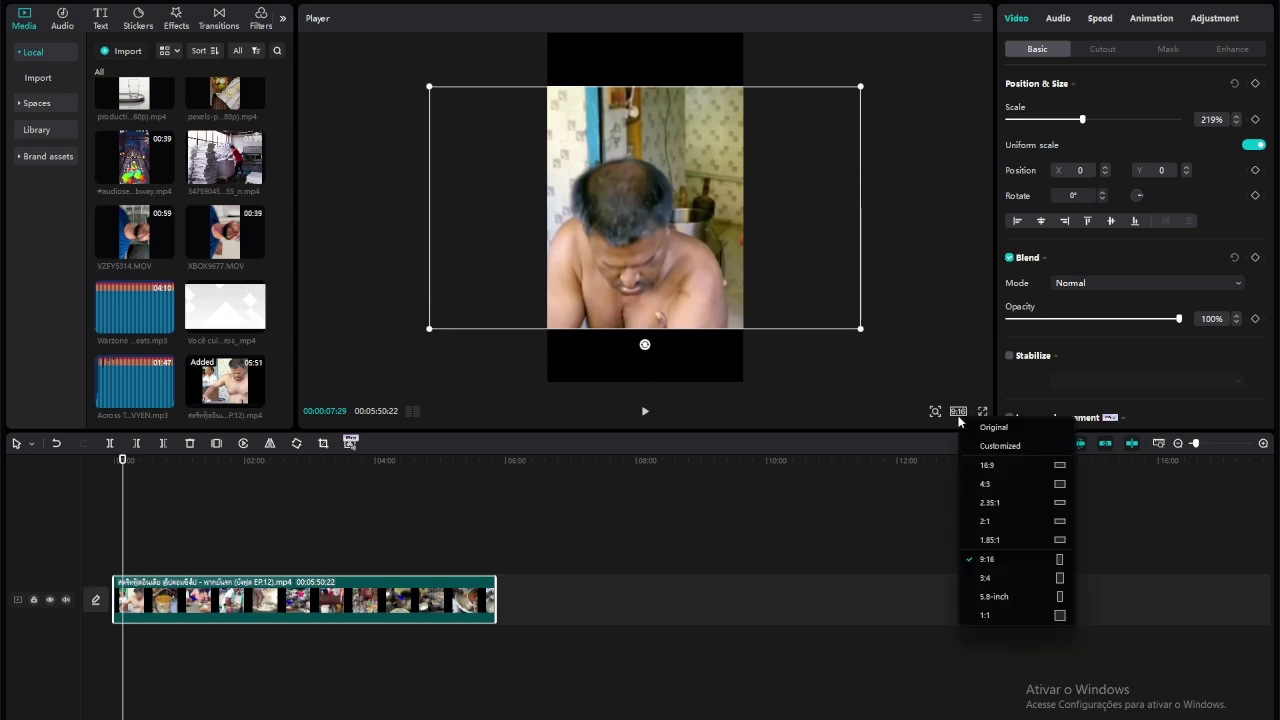
pyautogui.click(988, 472)
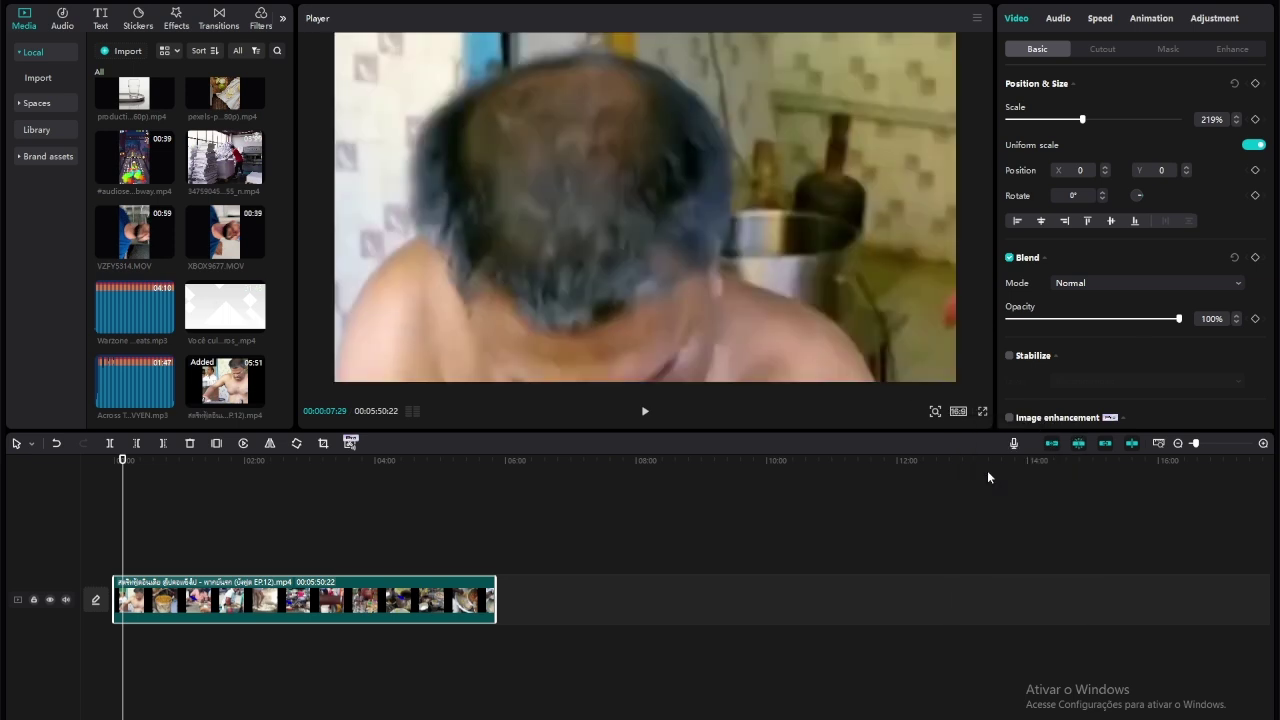
pyautogui.click(957, 411)
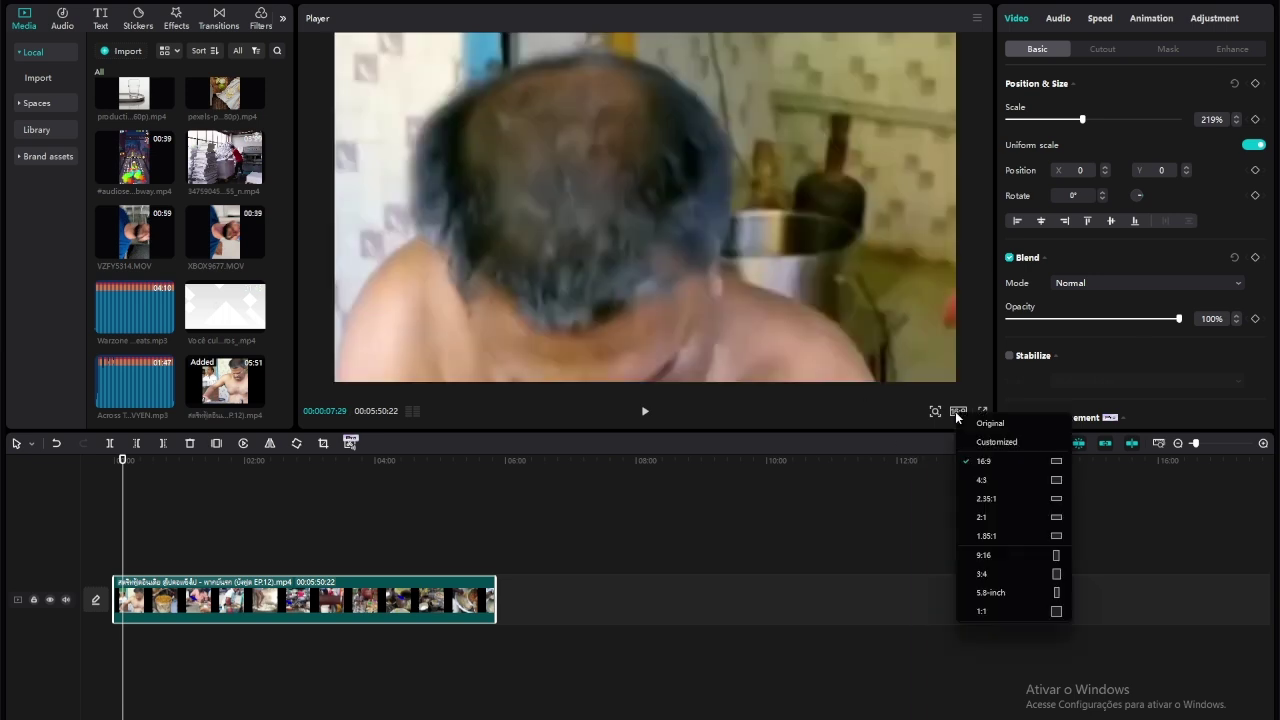
pyautogui.click(1010, 556)
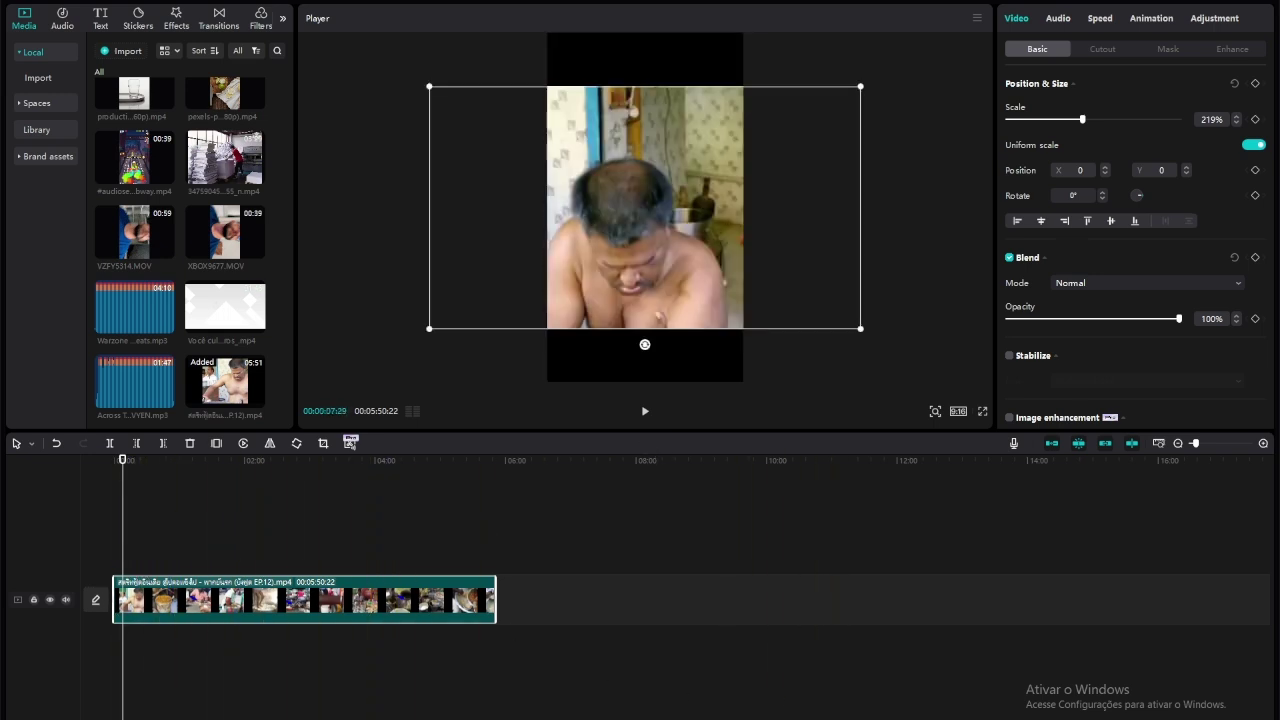
# - Switch to the Clipchamp editor in the browser and open its text-to-speech converter (Conversor de texto em fala)
pyautogui.click(670, 680)
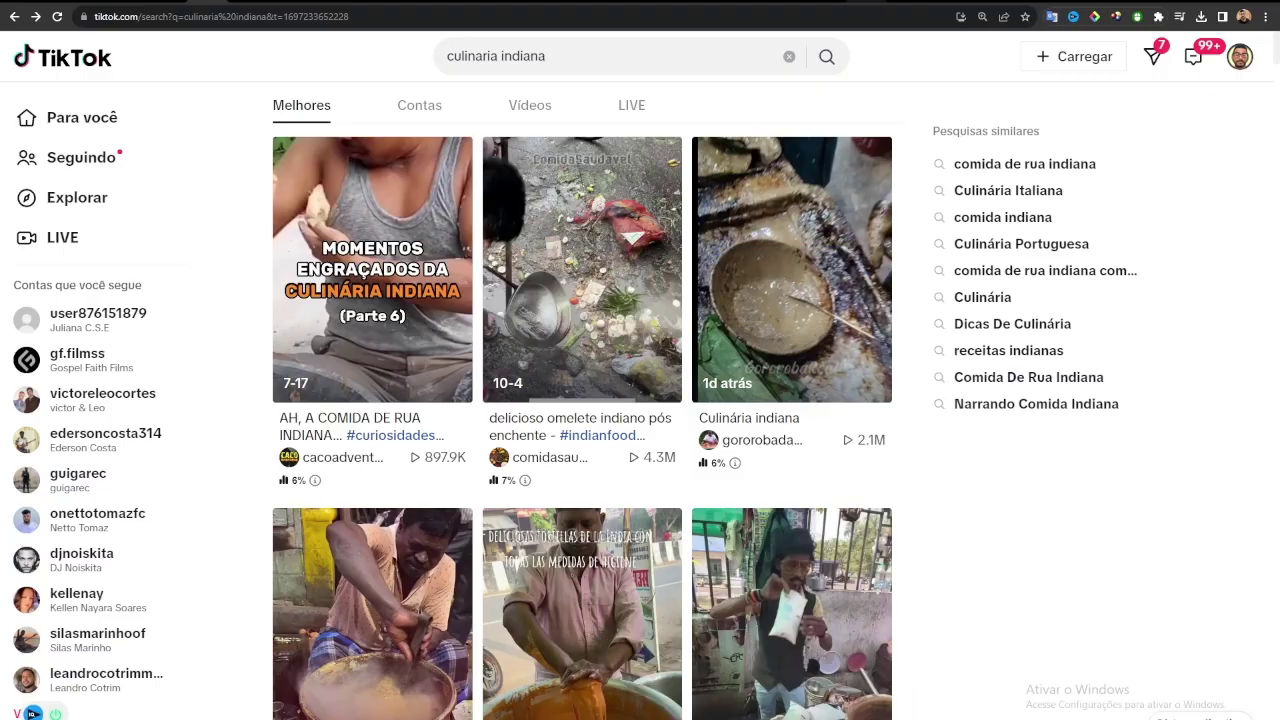
pyautogui.click(624, 5)
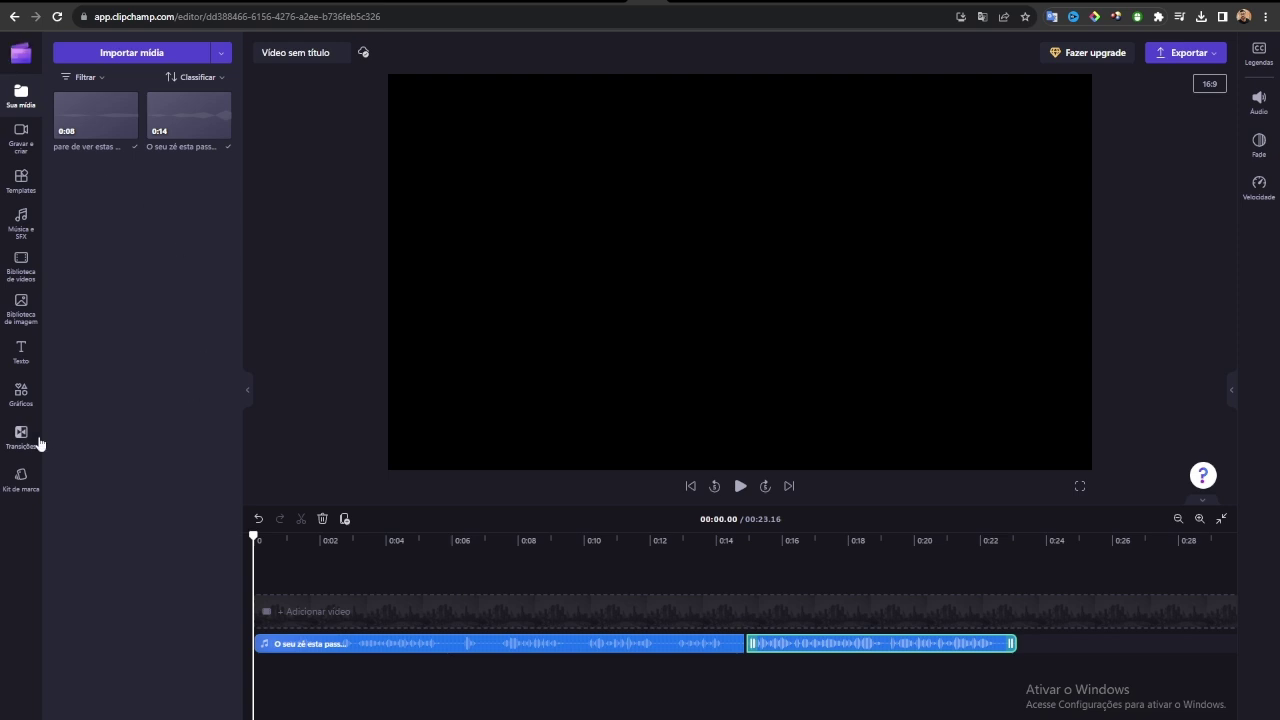
pyautogui.click(18, 97)
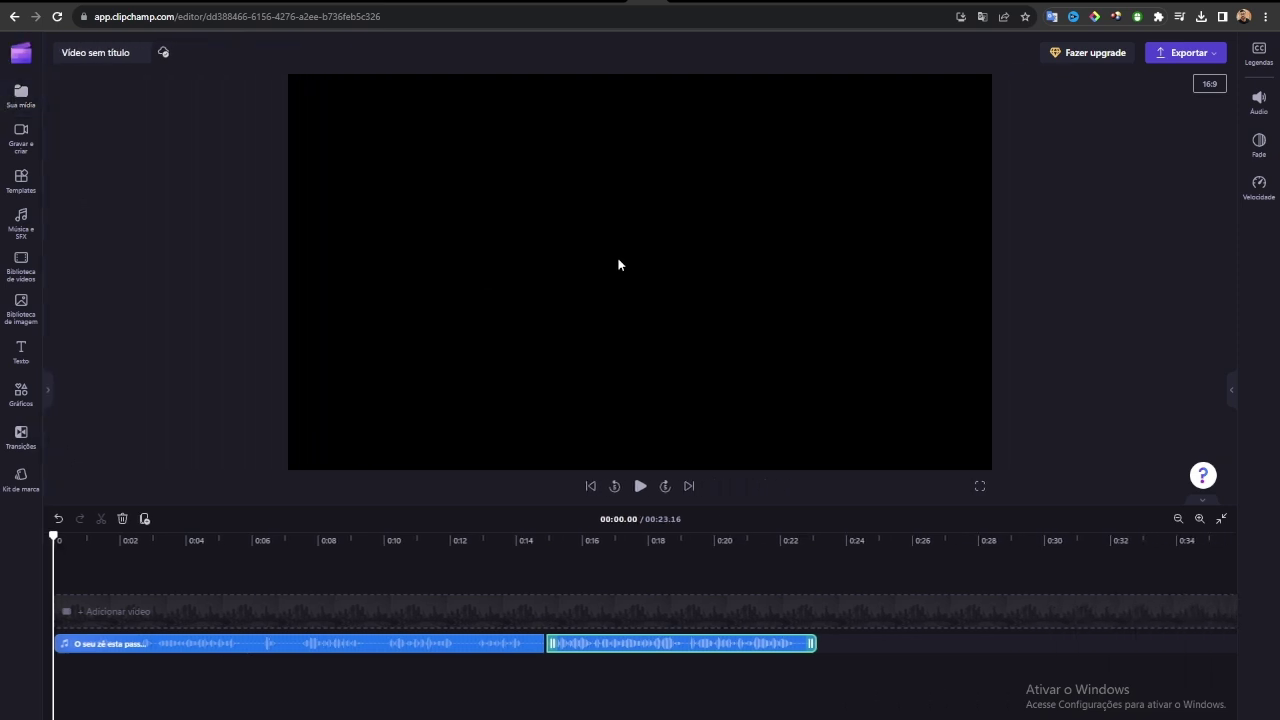
pyautogui.click(18, 97)
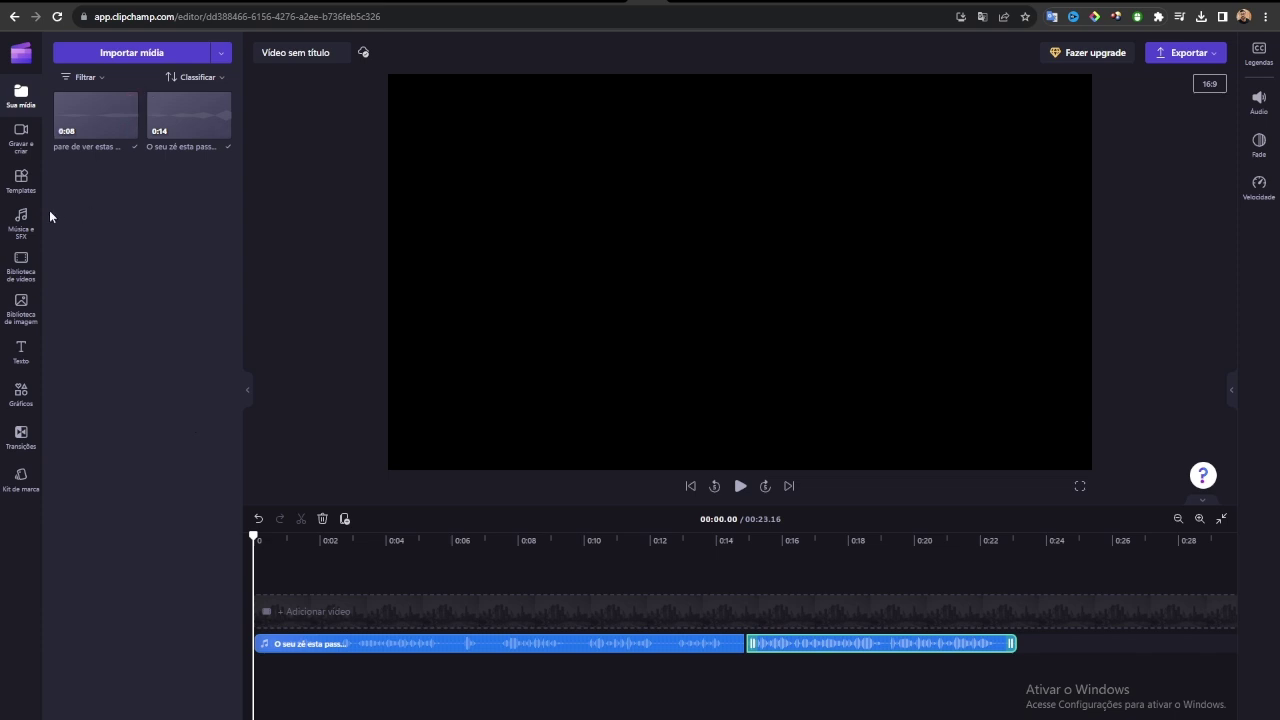
pyautogui.click(17, 136)
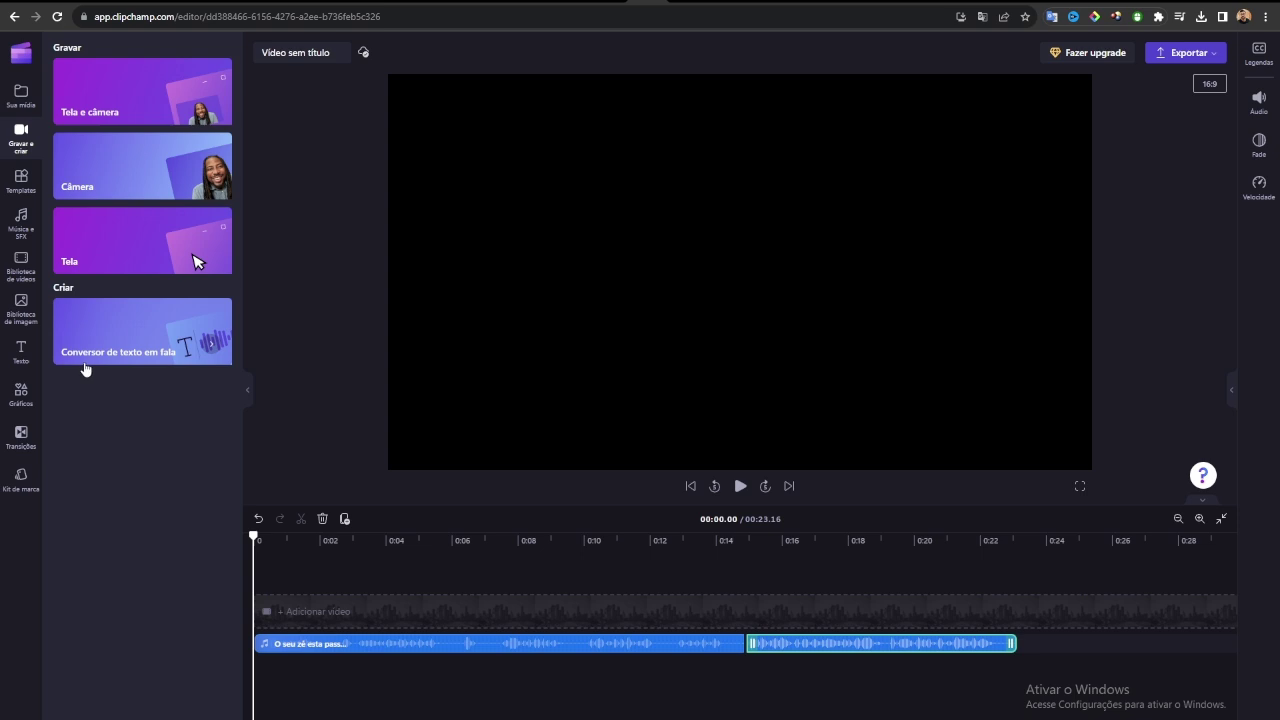
pyautogui.click(168, 329)
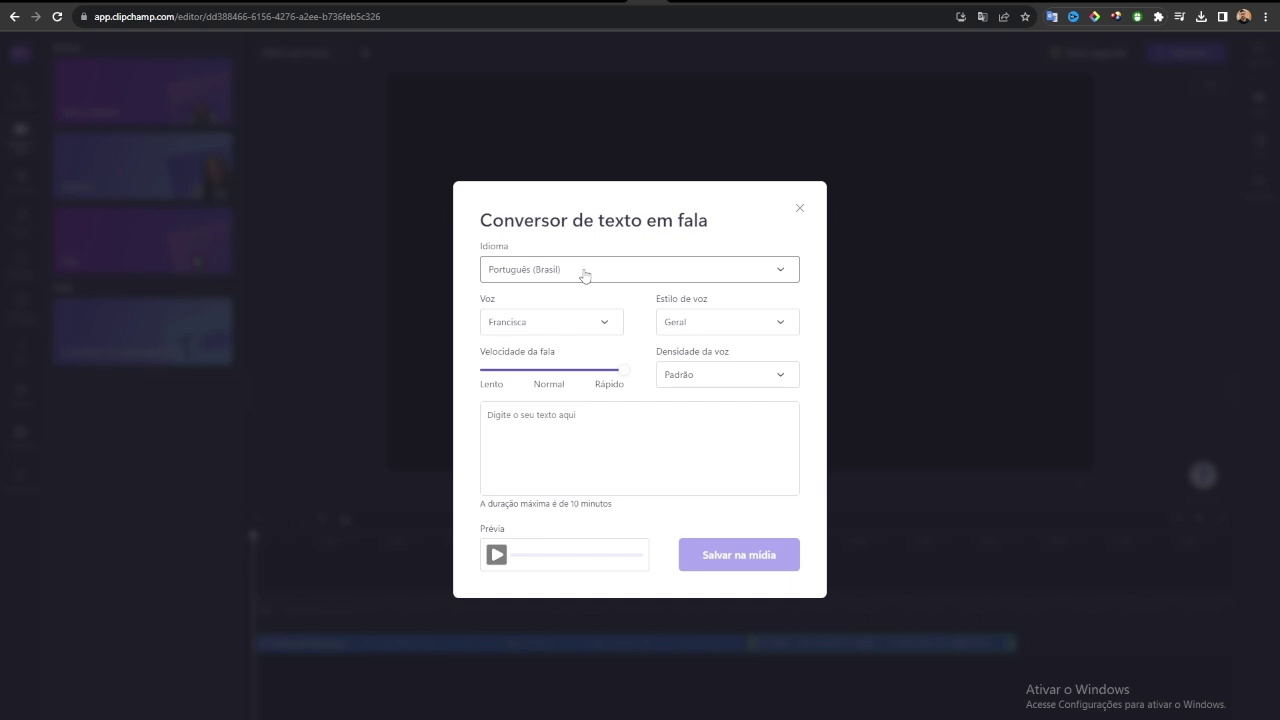
# - Examine the available voices, voice styles and voice density options in the text-to-speech converter without changing them
pyautogui.click(594, 323)
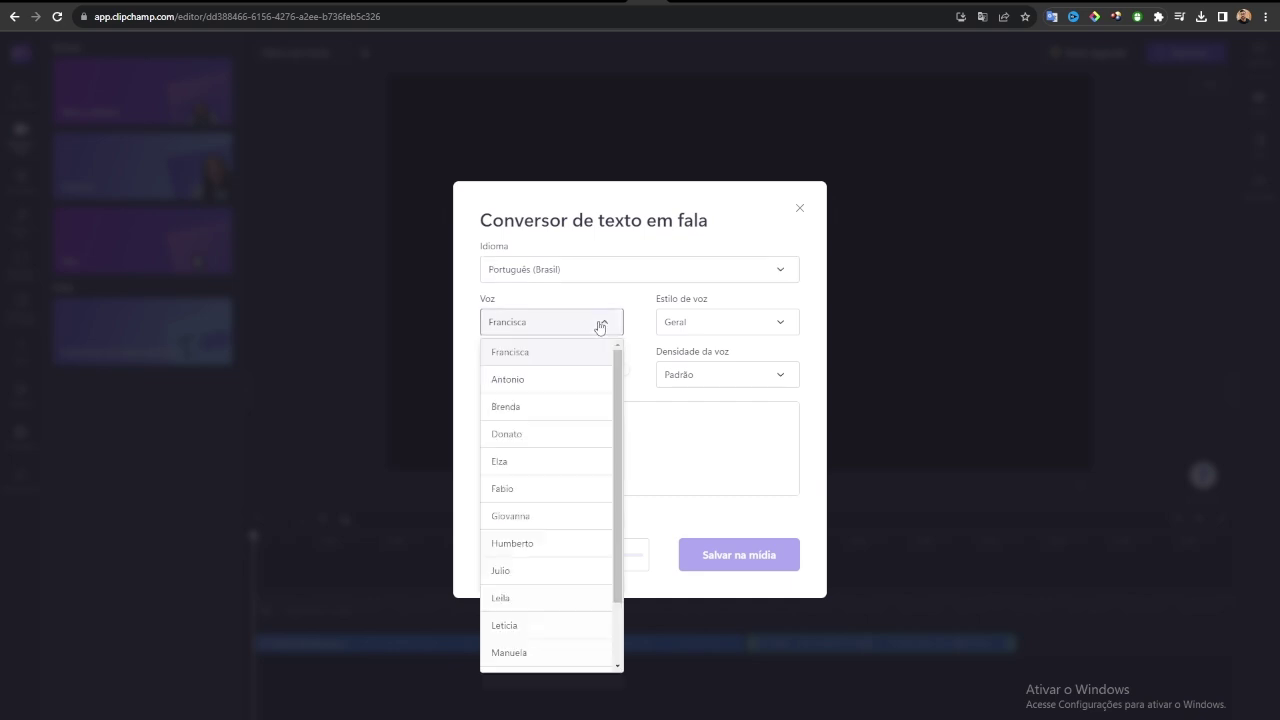
pyautogui.scroll(-1, 545, 388)
pyautogui.scroll(1, 545, 388)
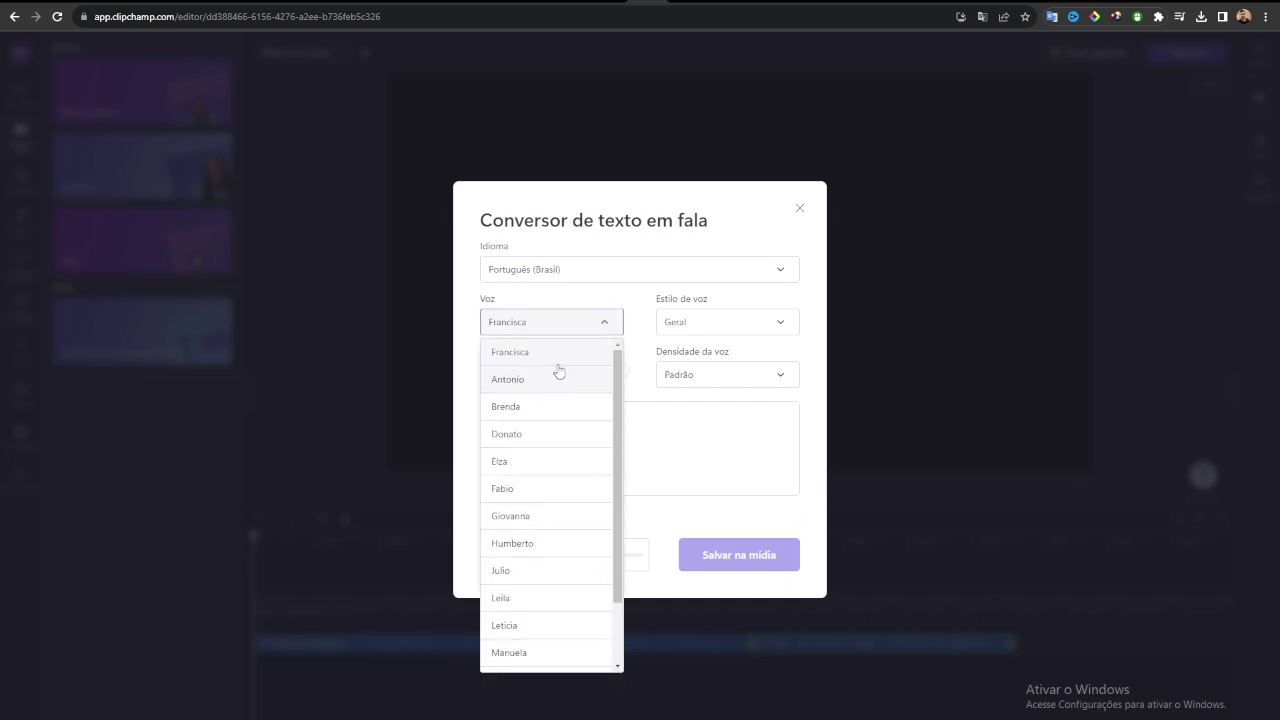
pyautogui.click(551, 295)
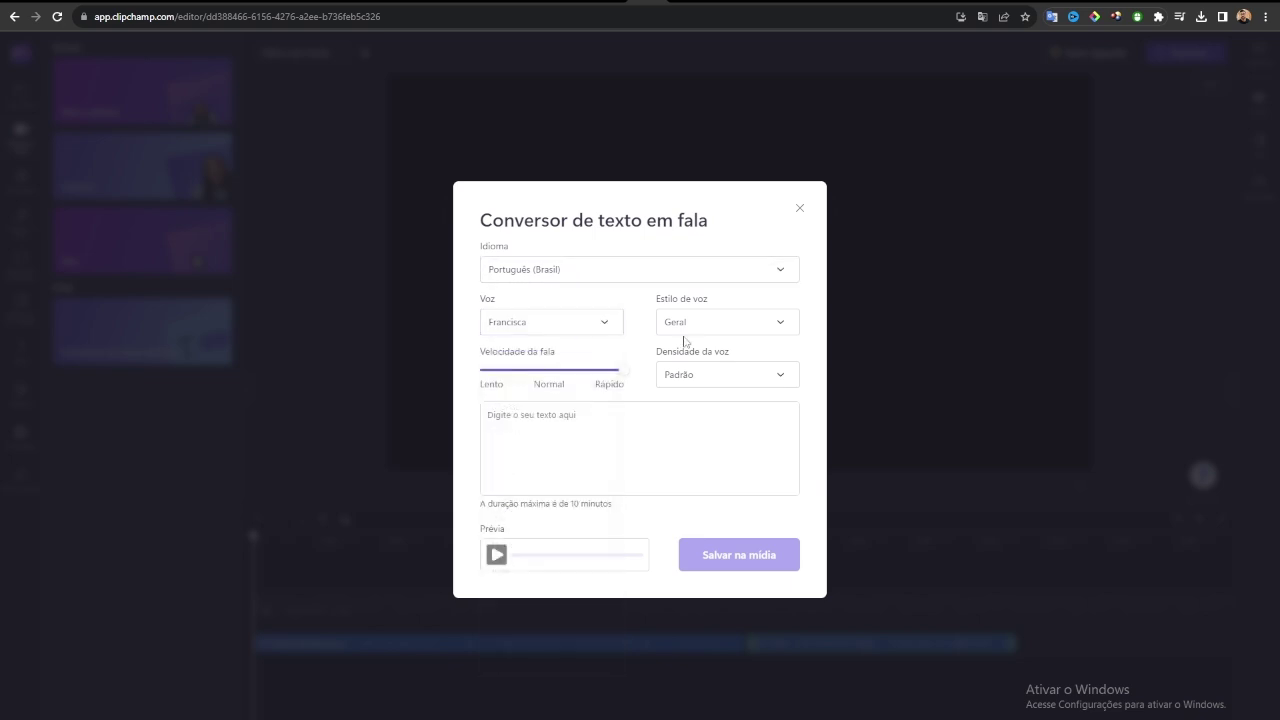
pyautogui.click(757, 323)
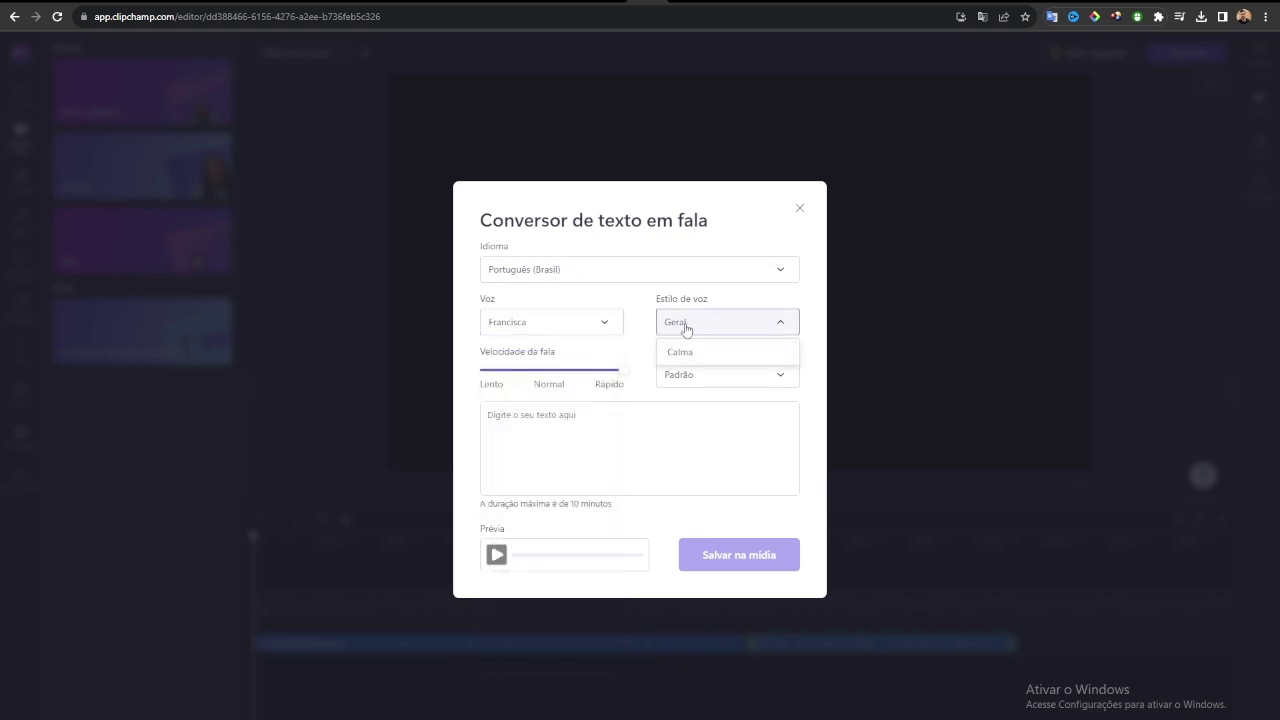
pyautogui.click(638, 351)
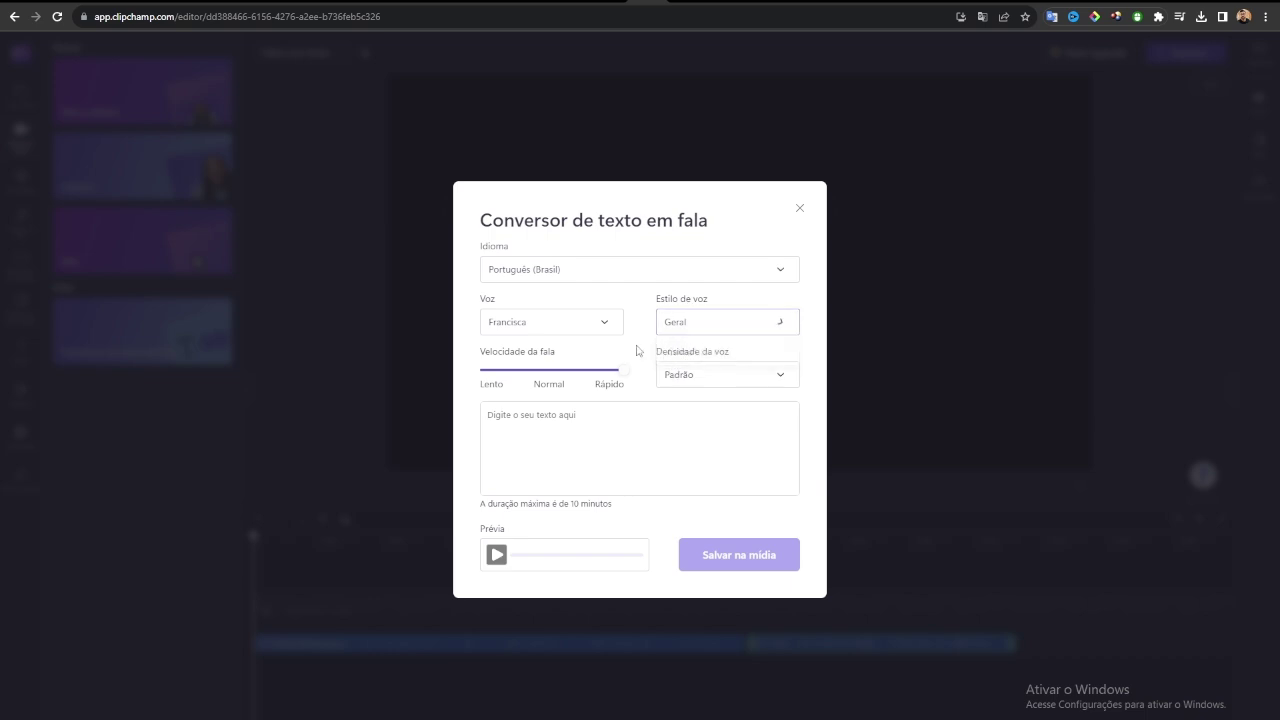
pyautogui.click(760, 382)
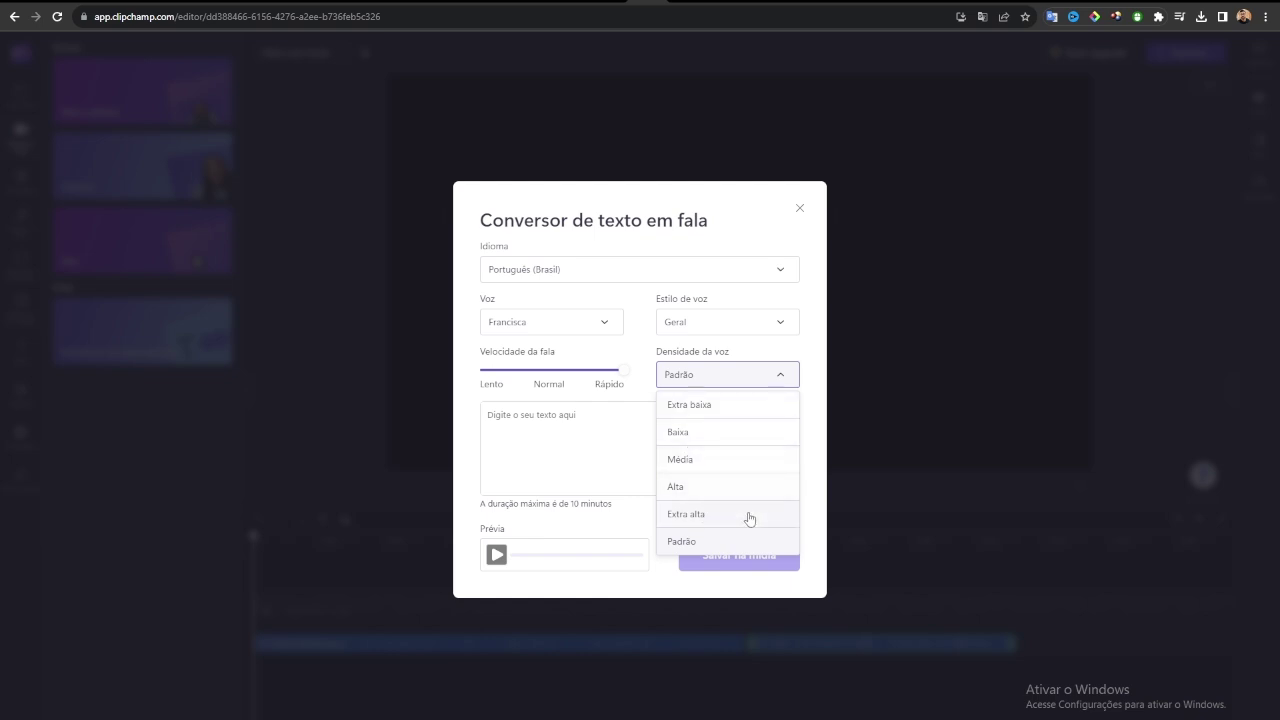
pyautogui.click(640, 385)
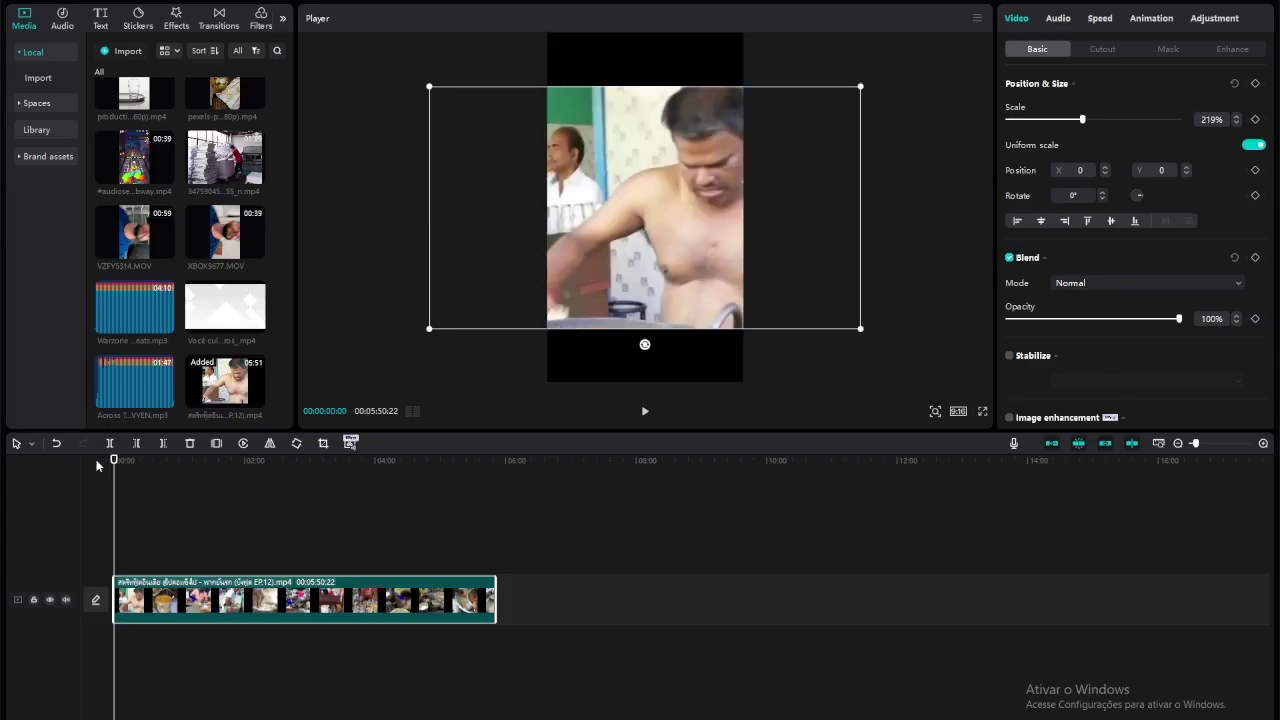
# - Preview the street food clip from its beginning in CapCut and switch back to Clipchamp
pyautogui.press('space')
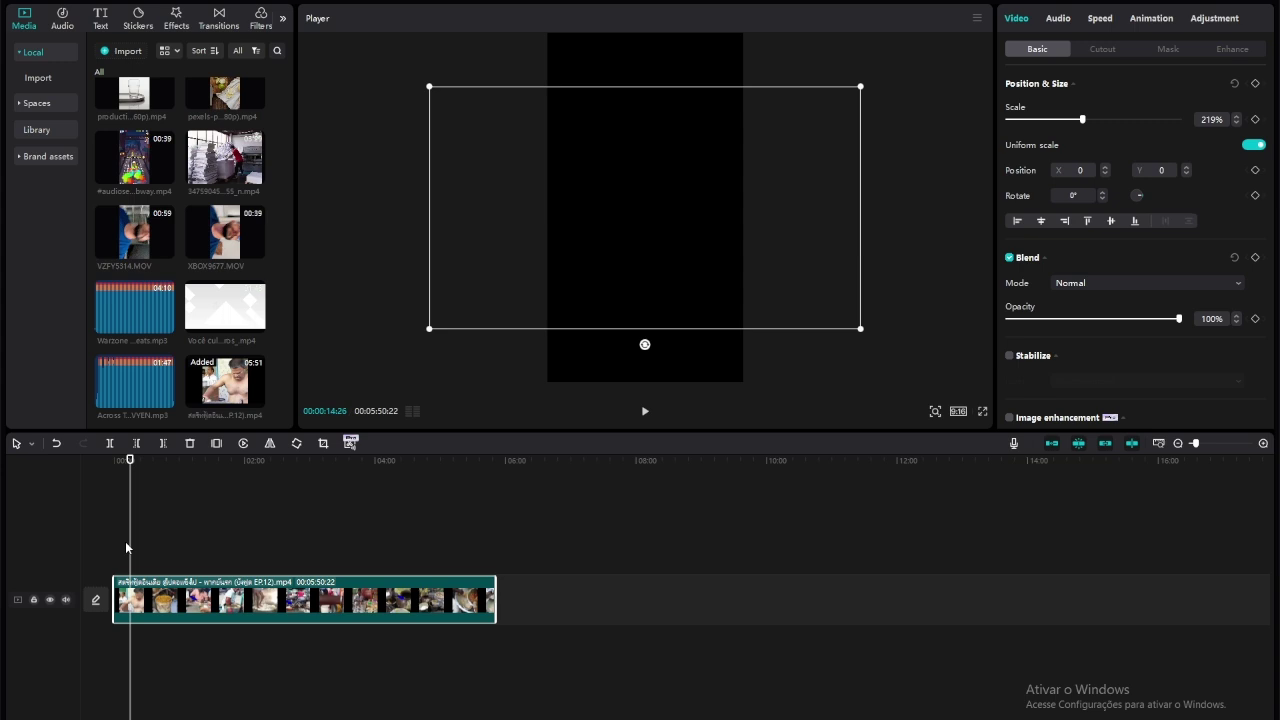
pyautogui.moveTo(655, 719)
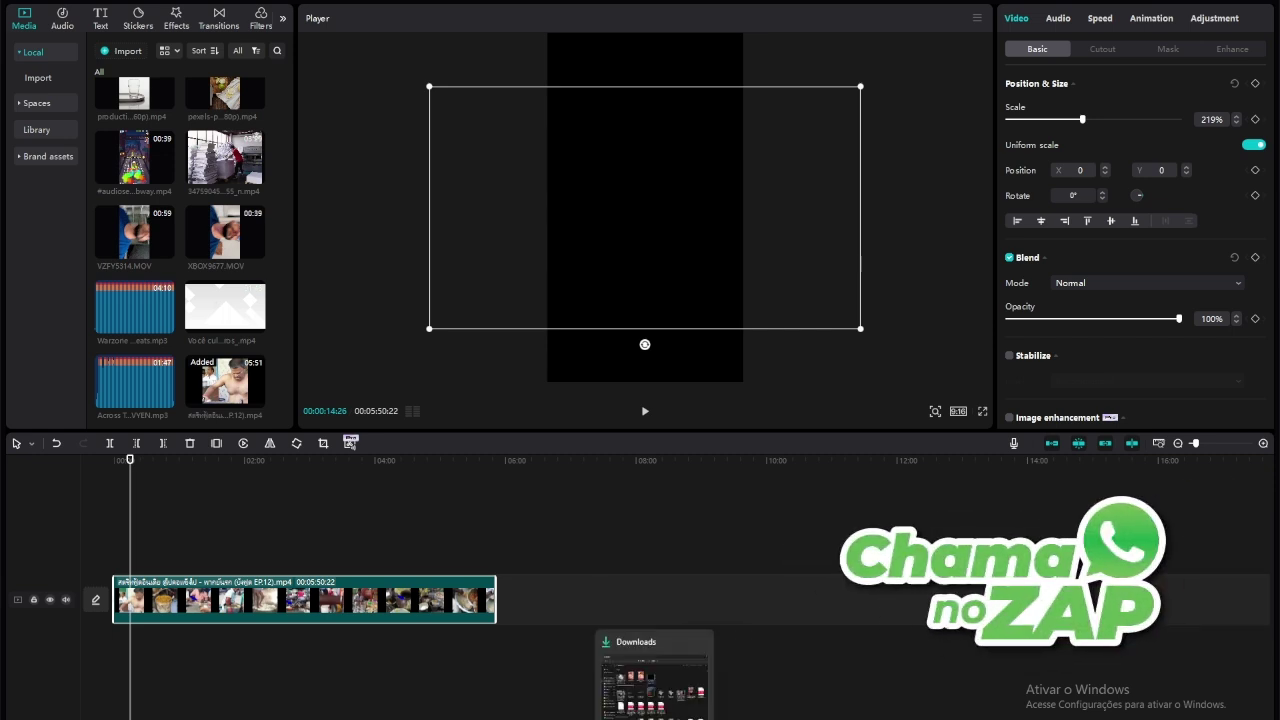
pyautogui.moveTo(740, 719)
pyautogui.click(655, 680)
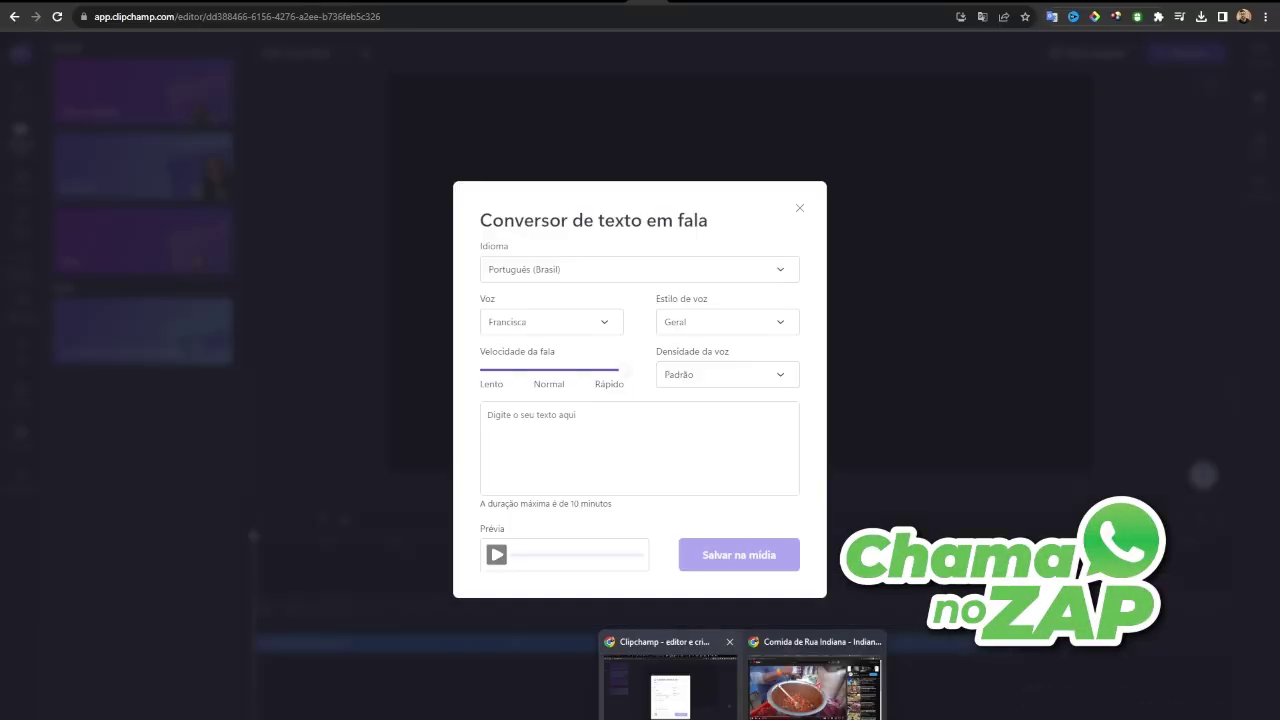
# - Set the voice to Antonio and enter "O seu zé está passando desodorante?" and "Não, este inmundo esta fazendo salgadinhos com o suvaco" on two lines
pyautogui.click(551, 331)
pyautogui.click(551, 392)
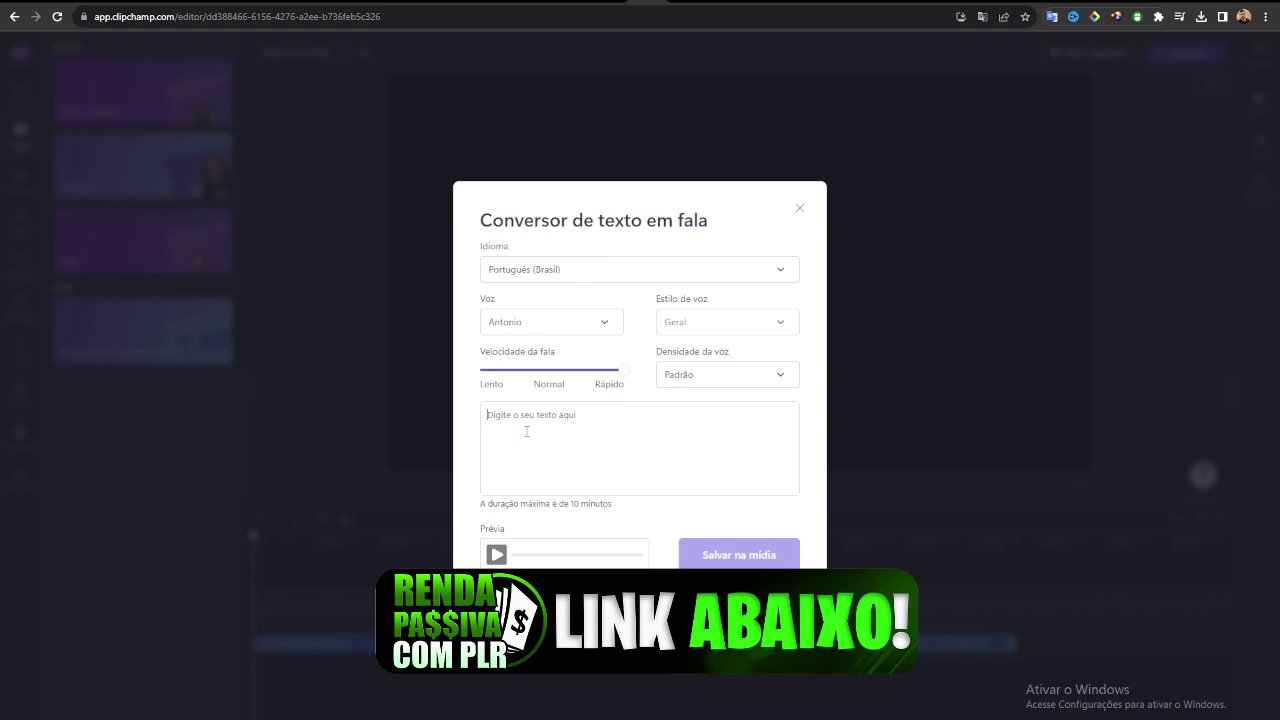
pyautogui.click(527, 431)
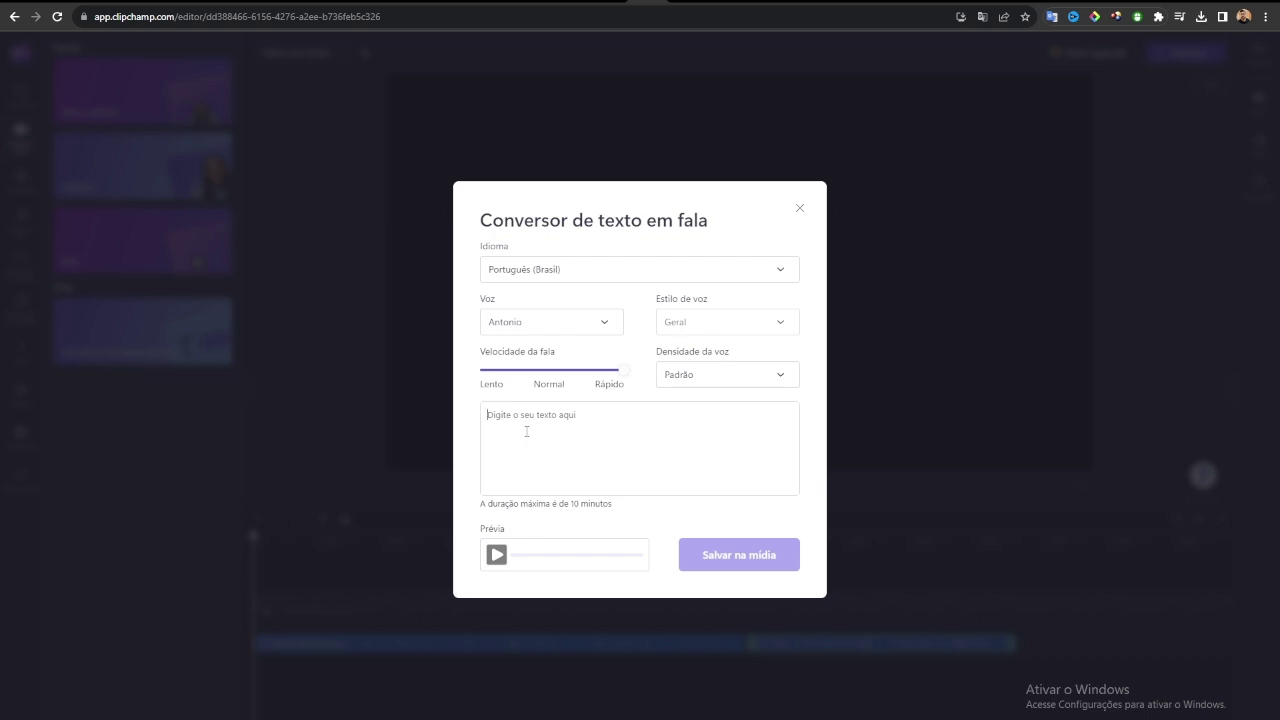
pyautogui.write('O seu zé está passando desodorante?')
pyautogui.press('Return')
pyautogui.write('Não, este inmundo')
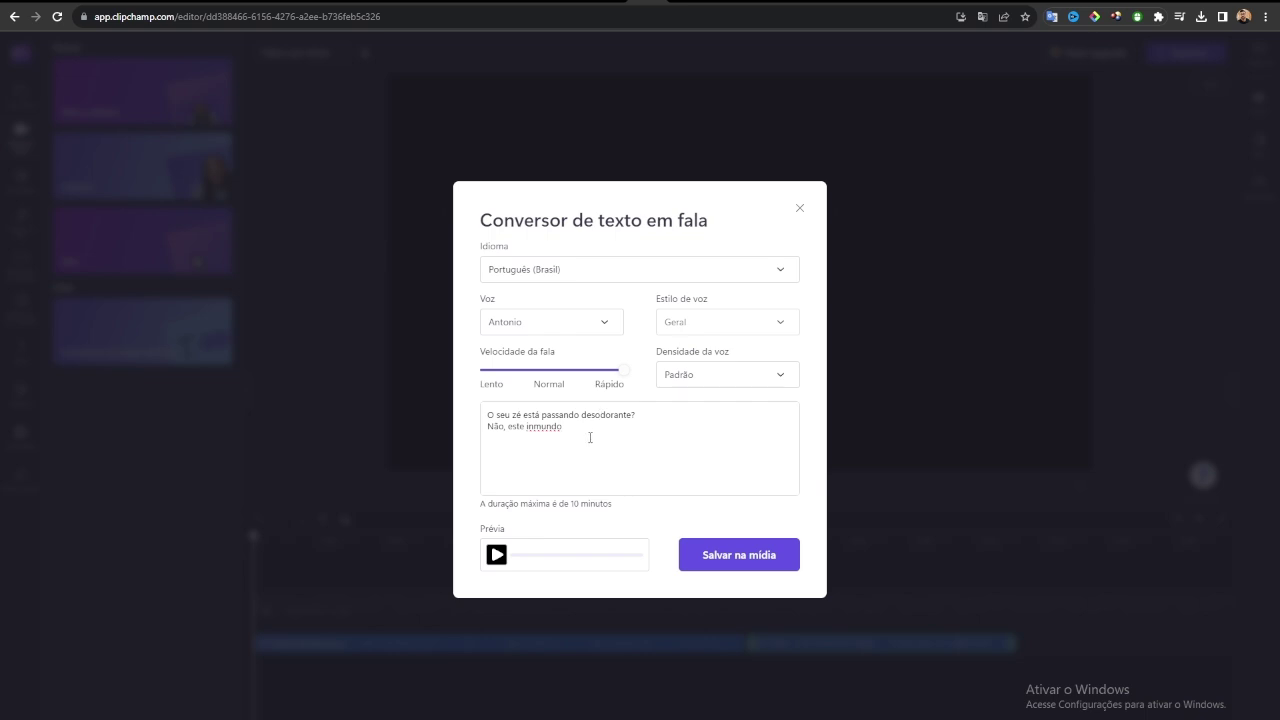
pyautogui.write('é')
pyautogui.write('sta fazendo salga')
pyautogui.write('dinhos com')
pyautogui.write(' o suvaco')
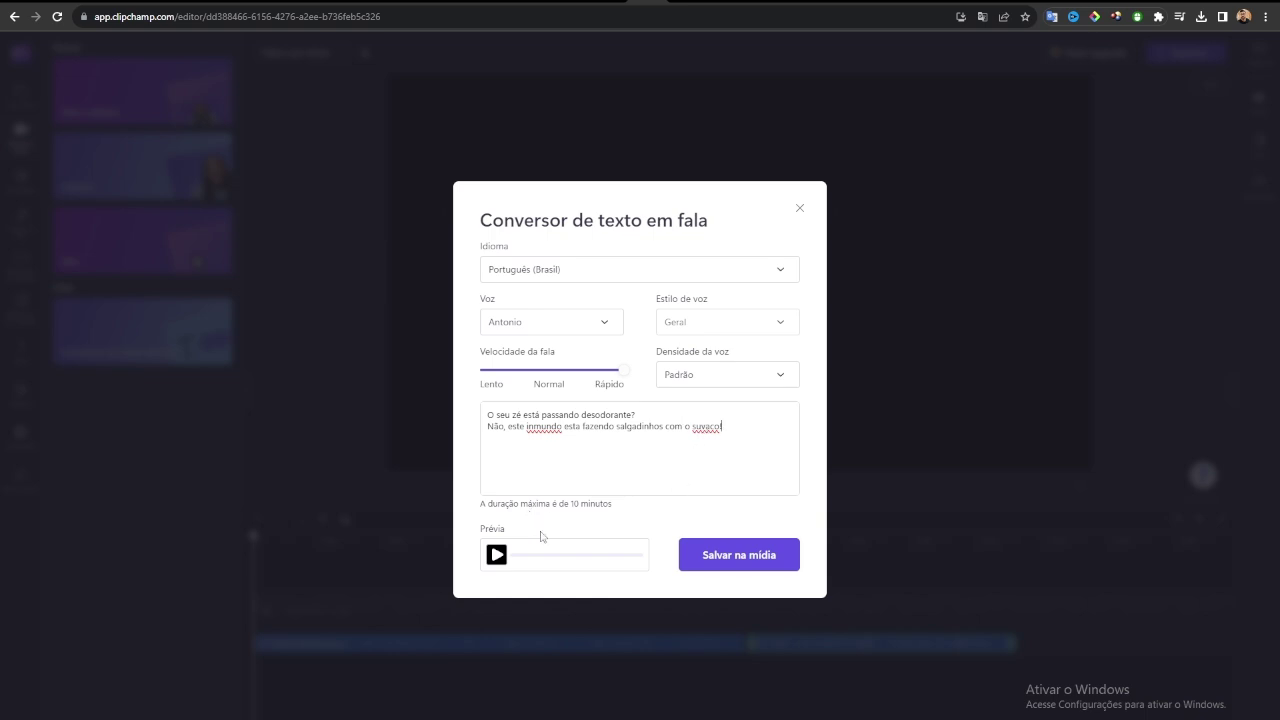
# - Preview the generated speech and exit the text-to-speech converter without saving the audio to the media
pyautogui.click(496, 554)
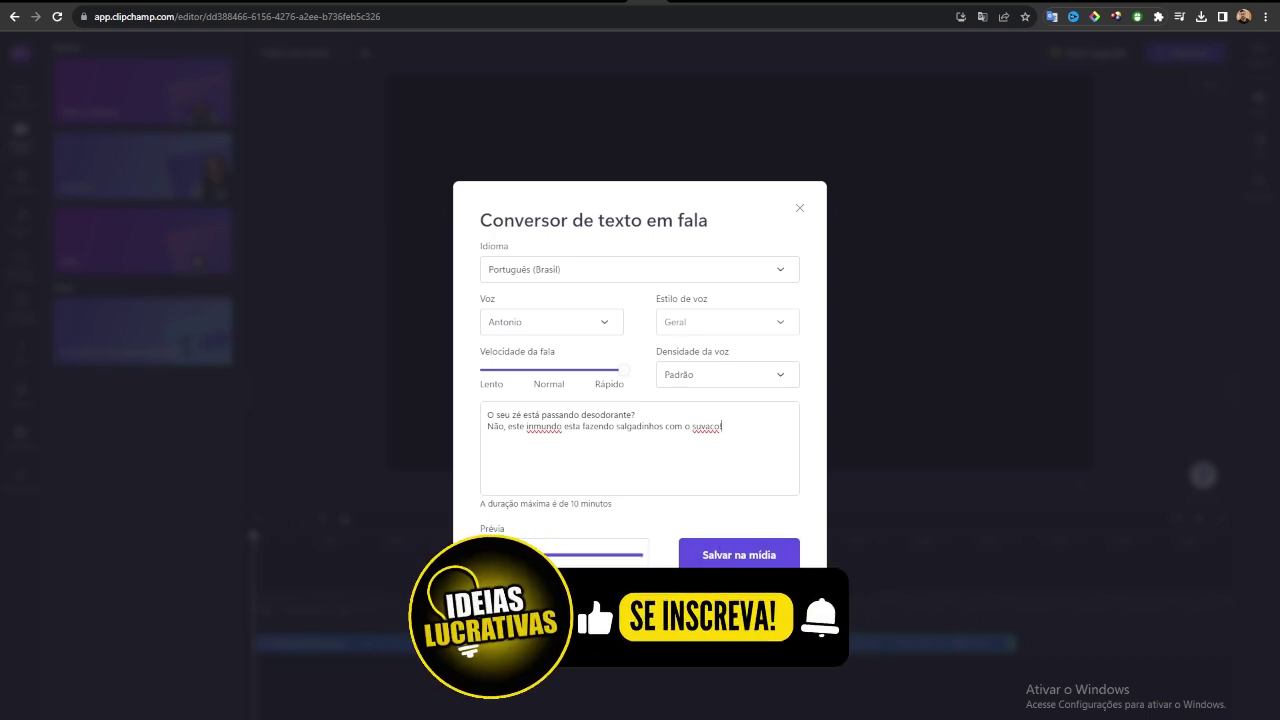
pyautogui.click(799, 208)
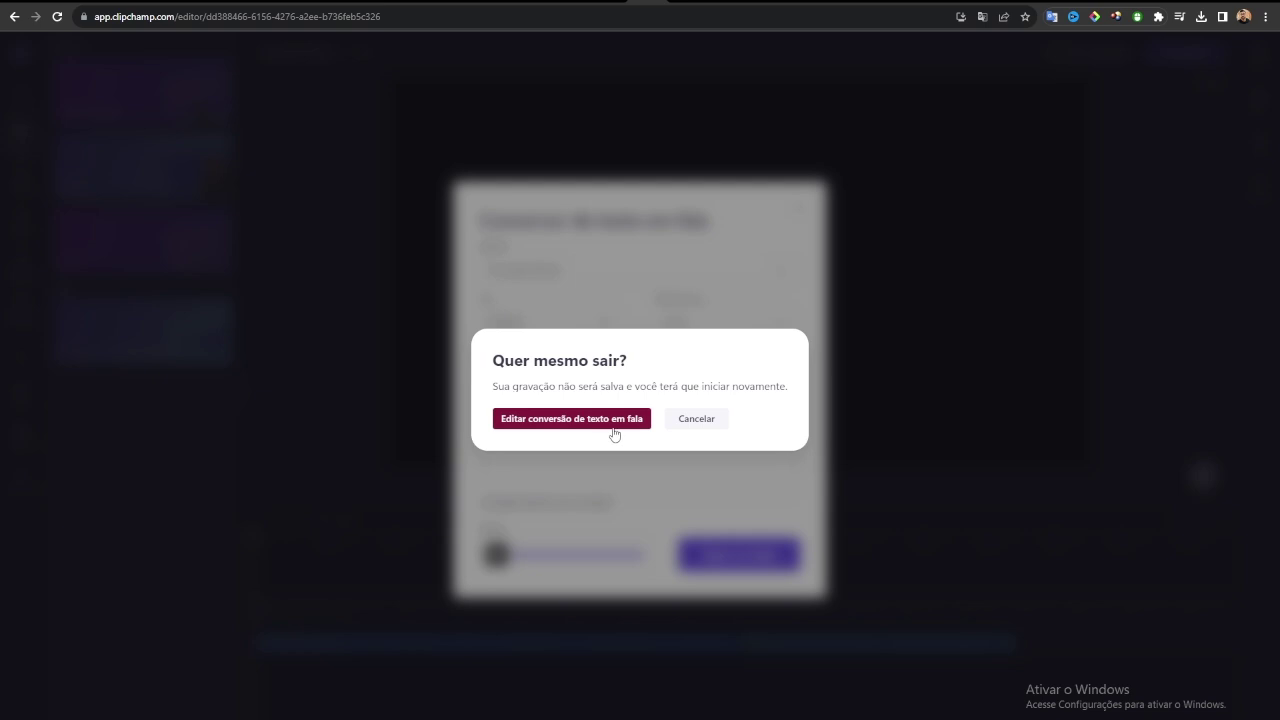
pyautogui.click(694, 420)
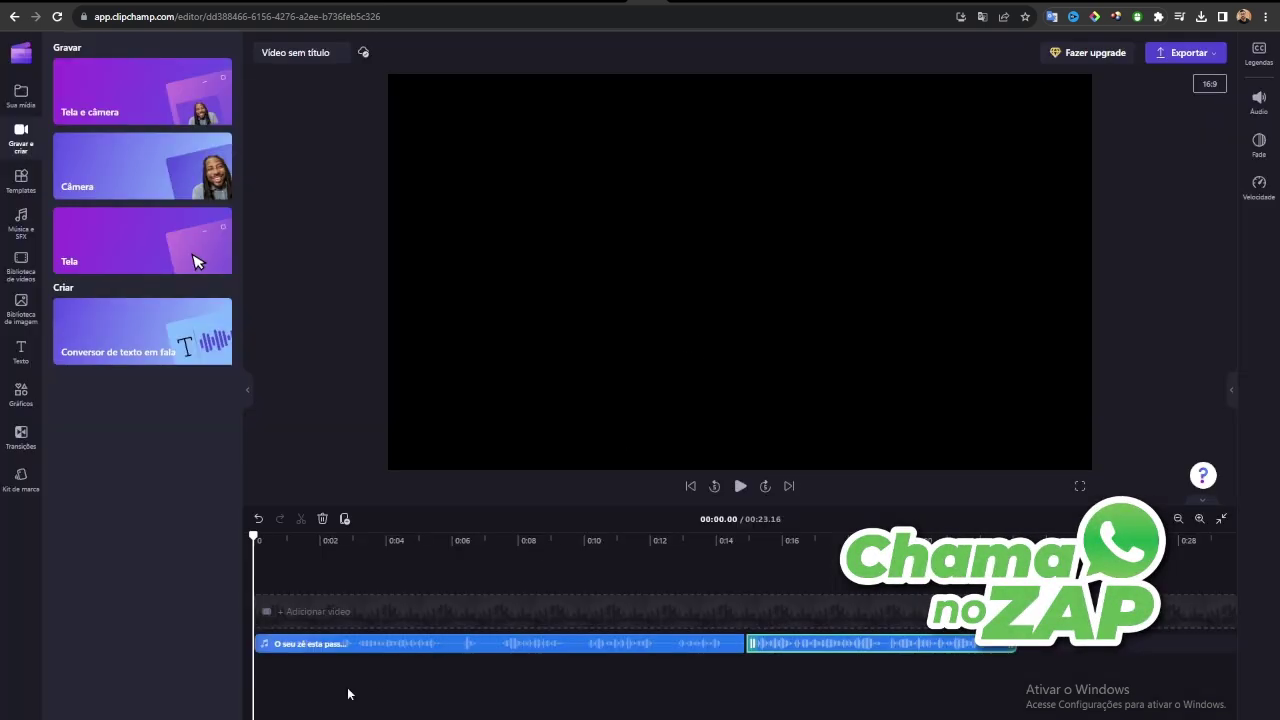
# - Play back the existing narration audio on the Clipchamp timeline, glancing at the CapCut project in between
pyautogui.click(740, 487)
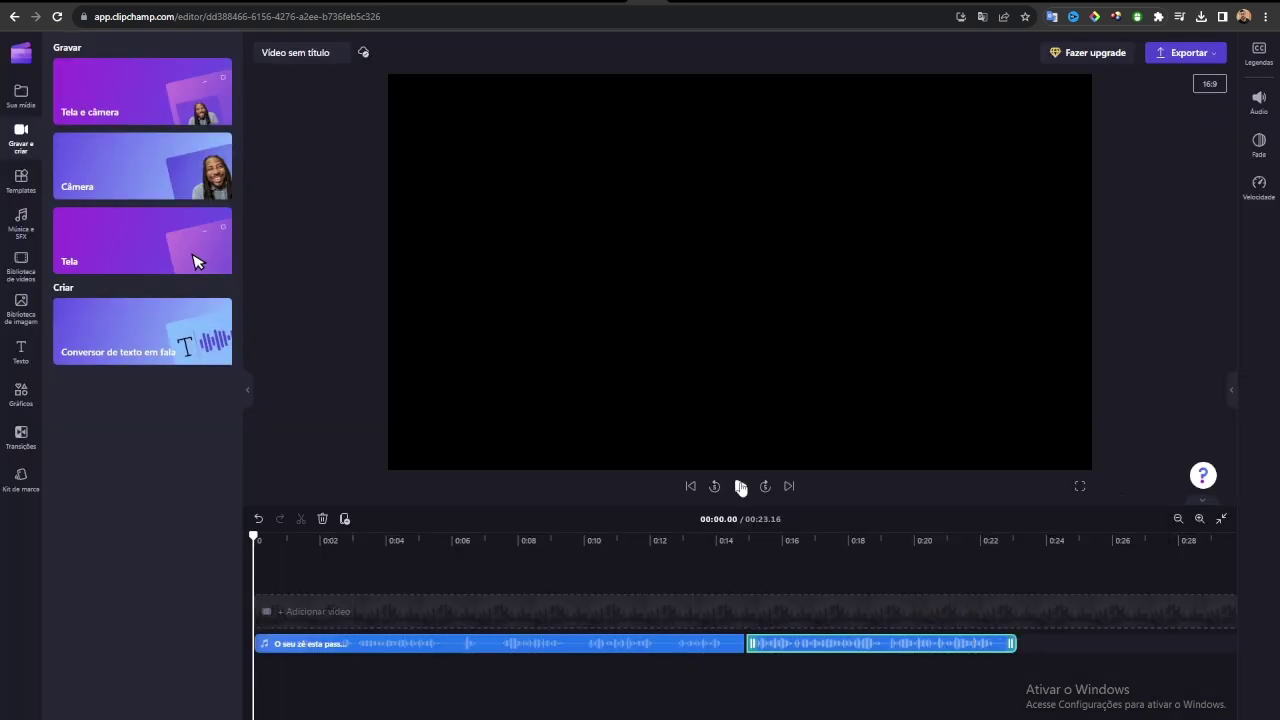
pyautogui.click(740, 487)
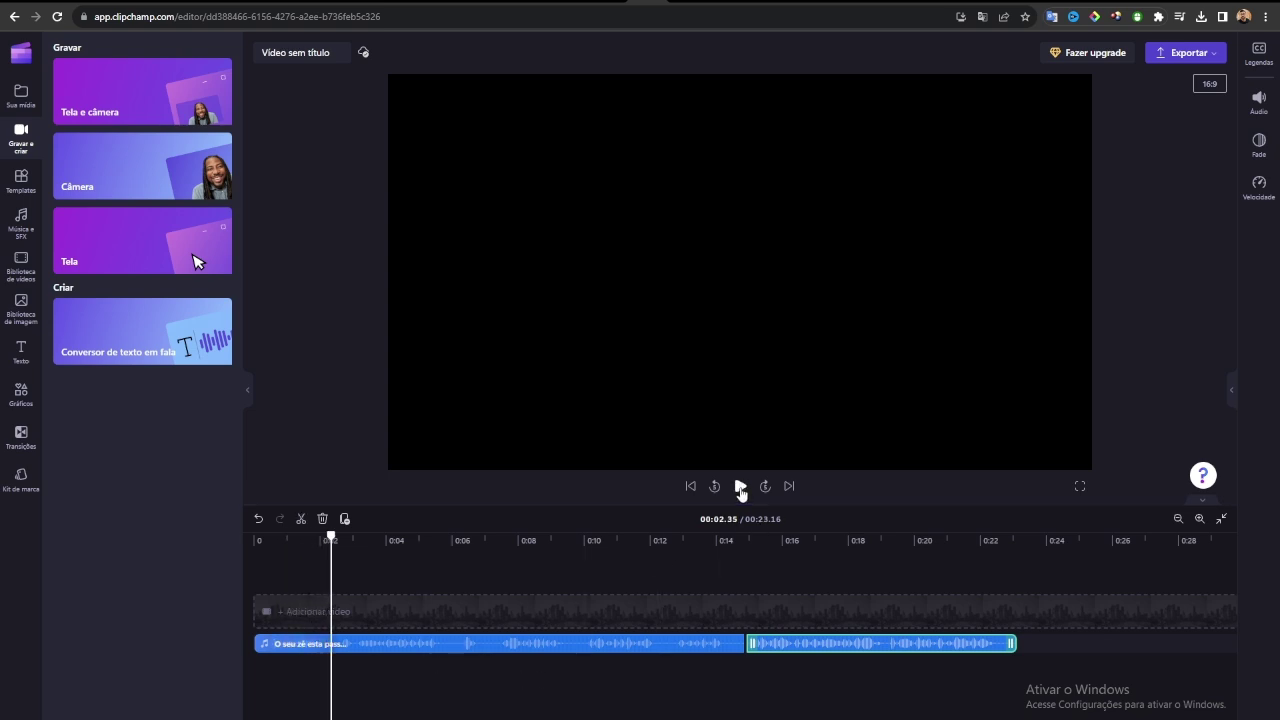
pyautogui.moveTo(685, 719)
pyautogui.click(684, 680)
pyautogui.moveTo(742, 718)
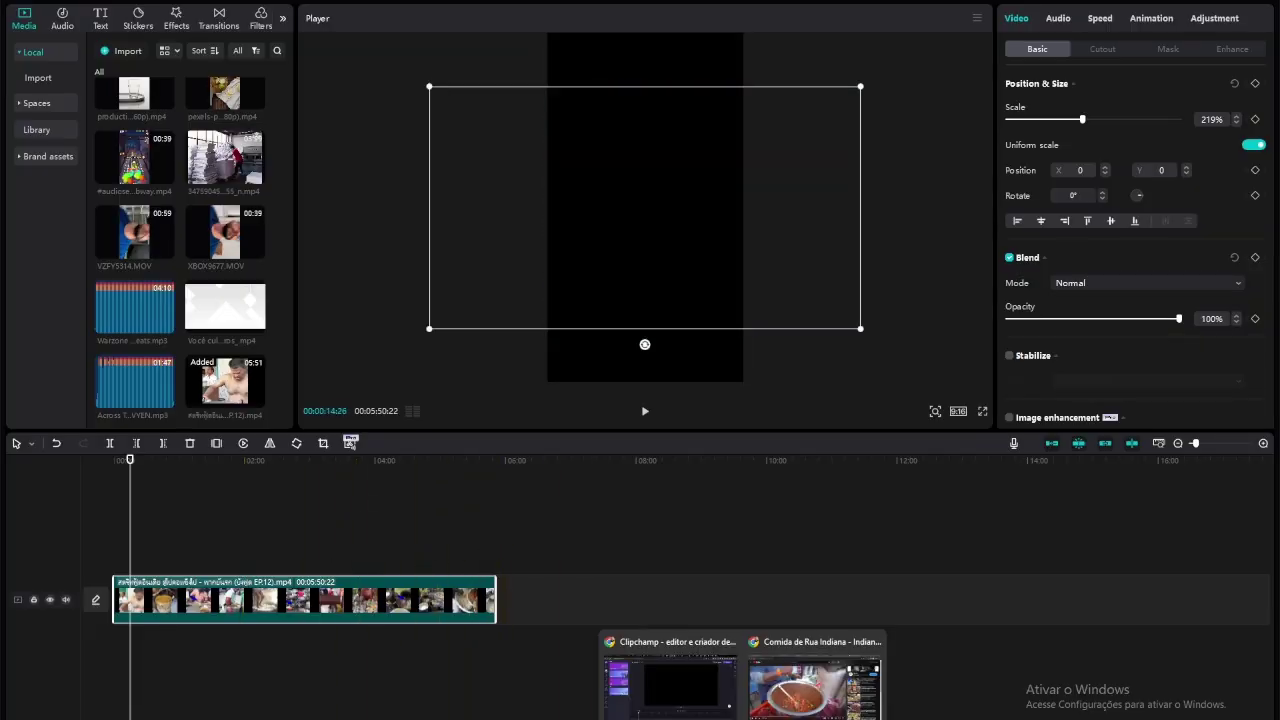
pyautogui.click(670, 685)
pyautogui.click(740, 487)
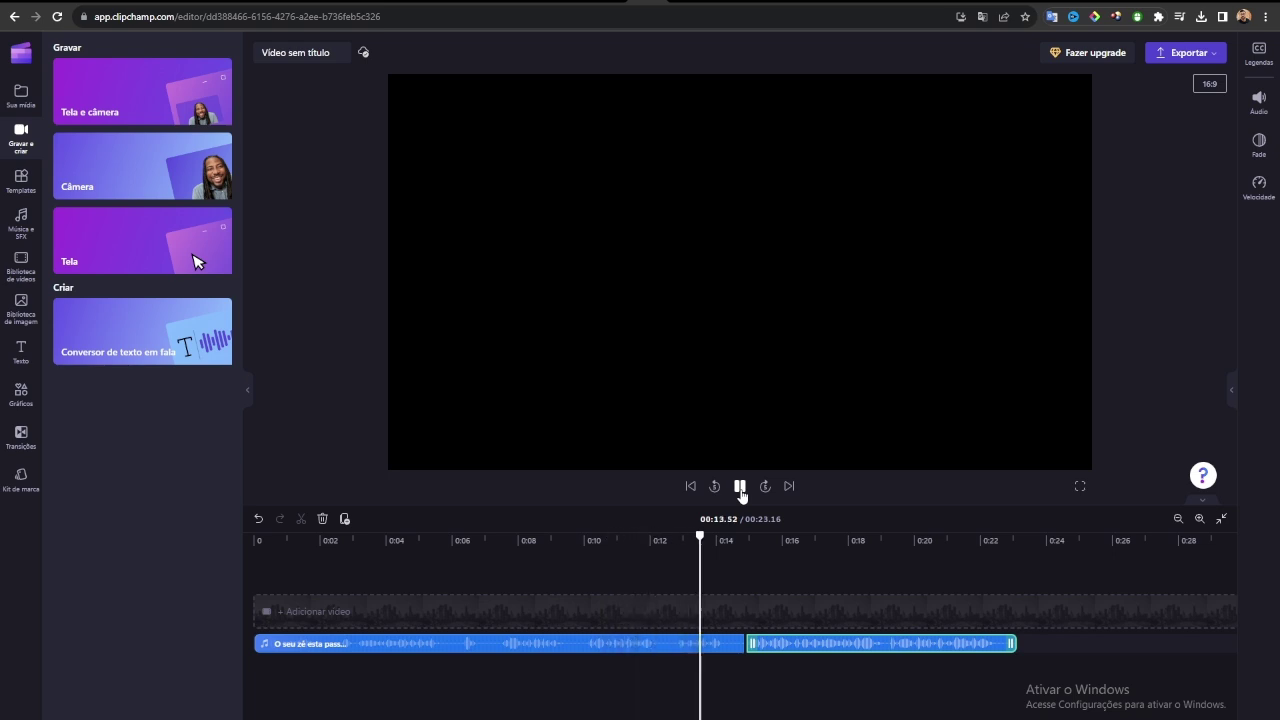
pyautogui.click(741, 495)
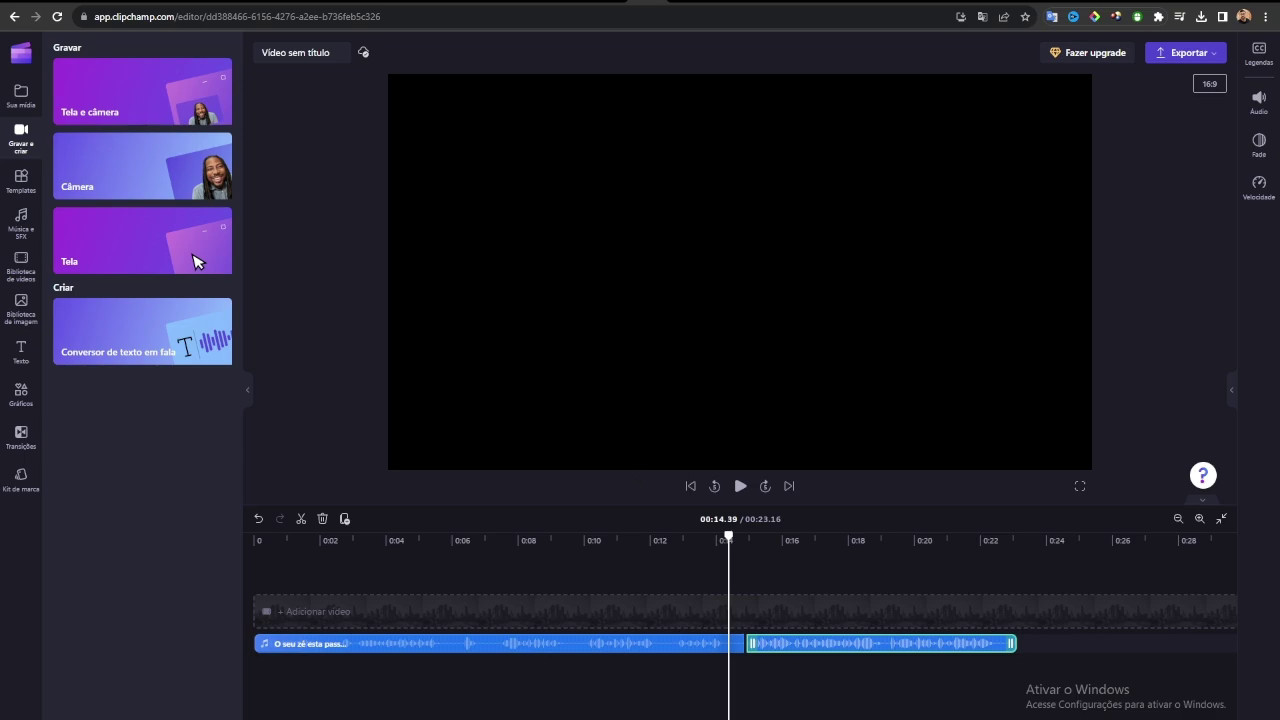
# - Switch to CapCut, import "Vídeo sem título - Feito com o Clipchamp (11)" from the Downloads folder and add it to the timeline
pyautogui.hotkey('alt', 'Tab')
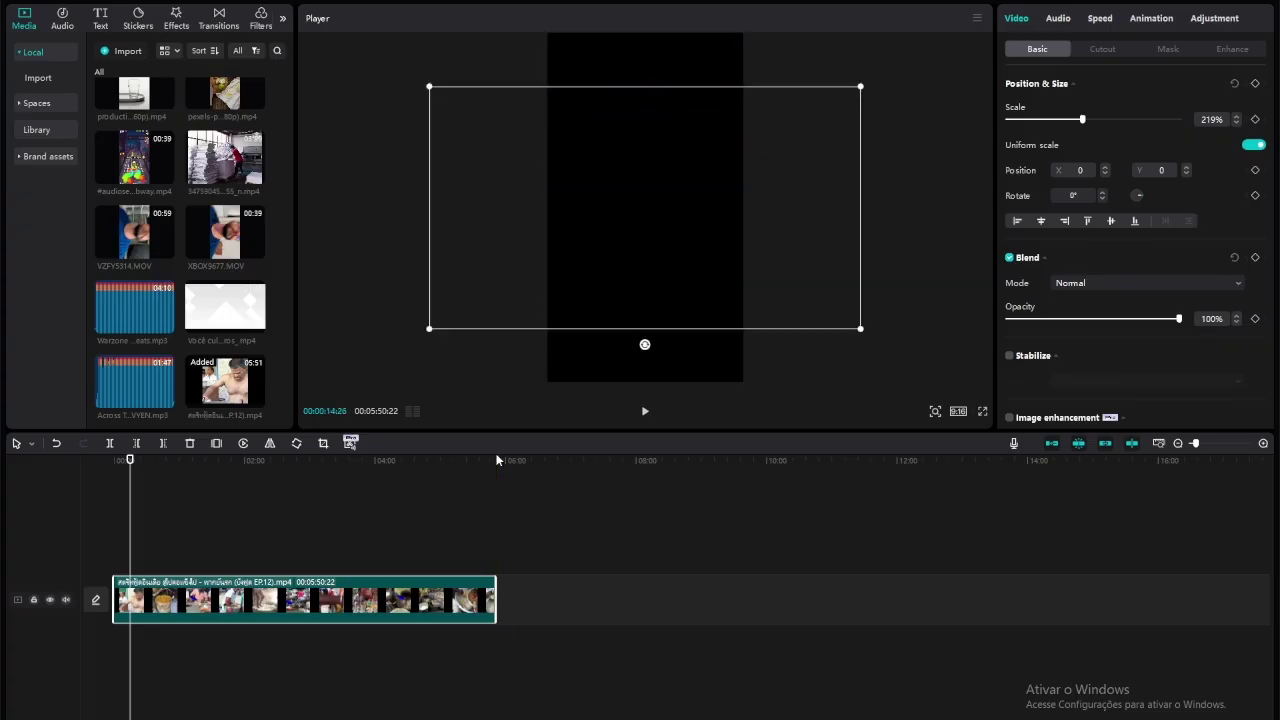
pyautogui.click(640, 690)
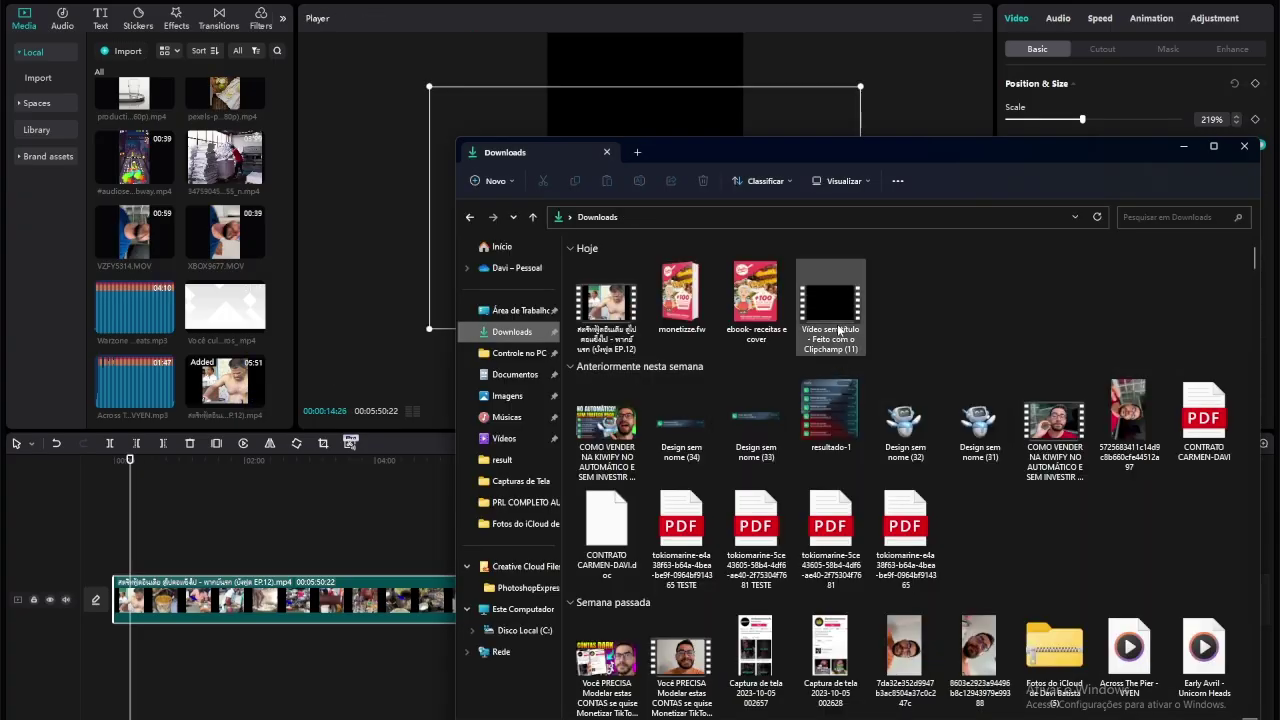
pyautogui.moveTo(838, 328); pyautogui.dragTo(218, 342)
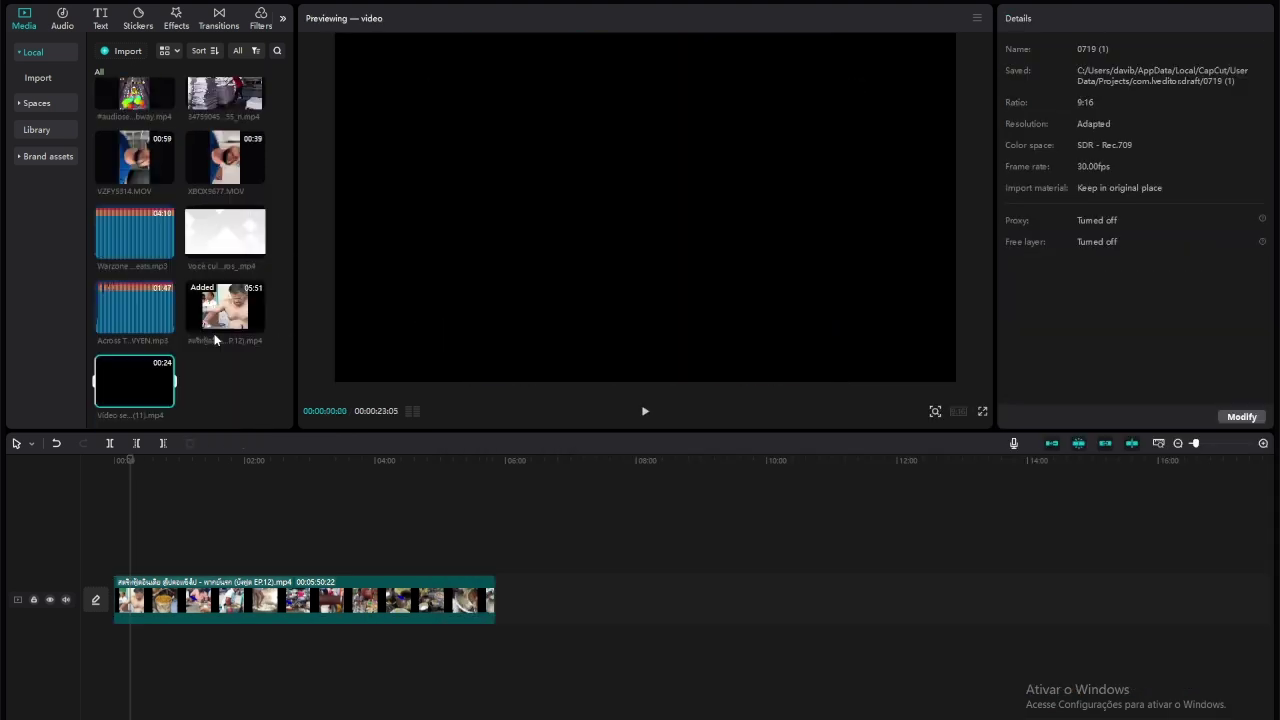
pyautogui.click(165, 399)
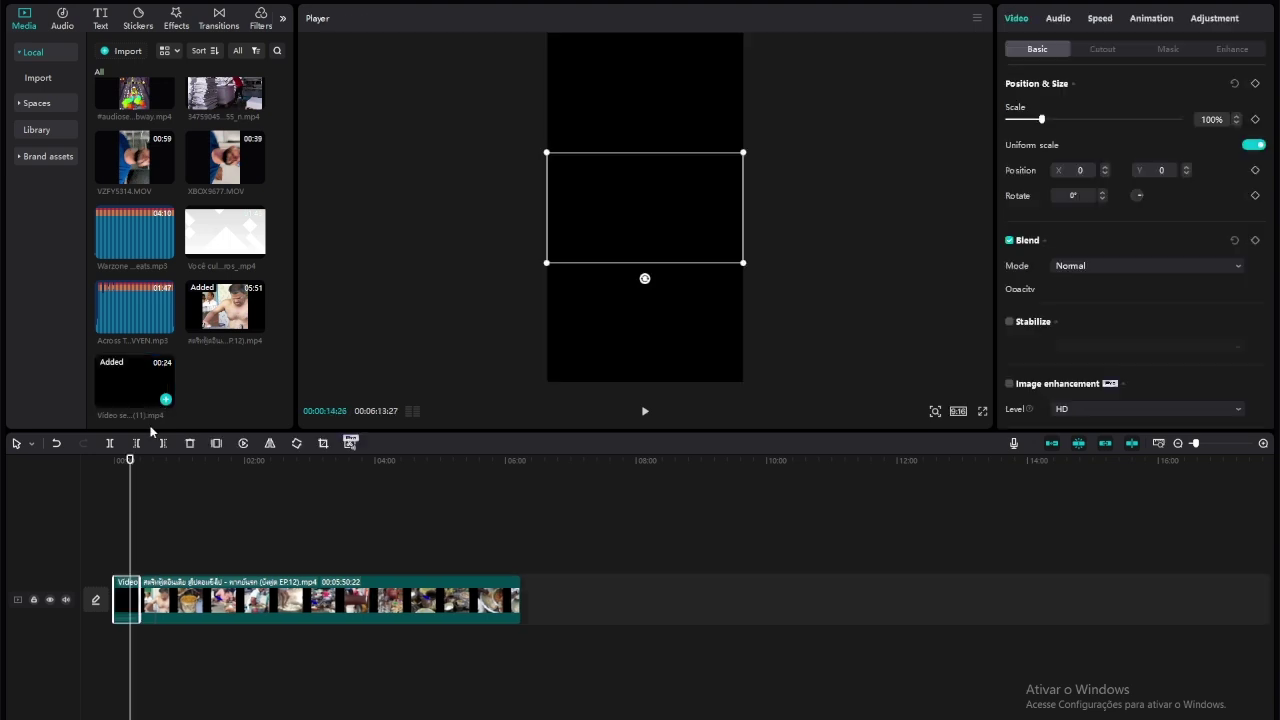
# - Move the Clipchamp clip onto its own track above the street food video, extract its audio and delete the black video clip
pyautogui.moveTo(123, 627); pyautogui.dragTo(122, 550)
pyautogui.rightClick(122, 550)
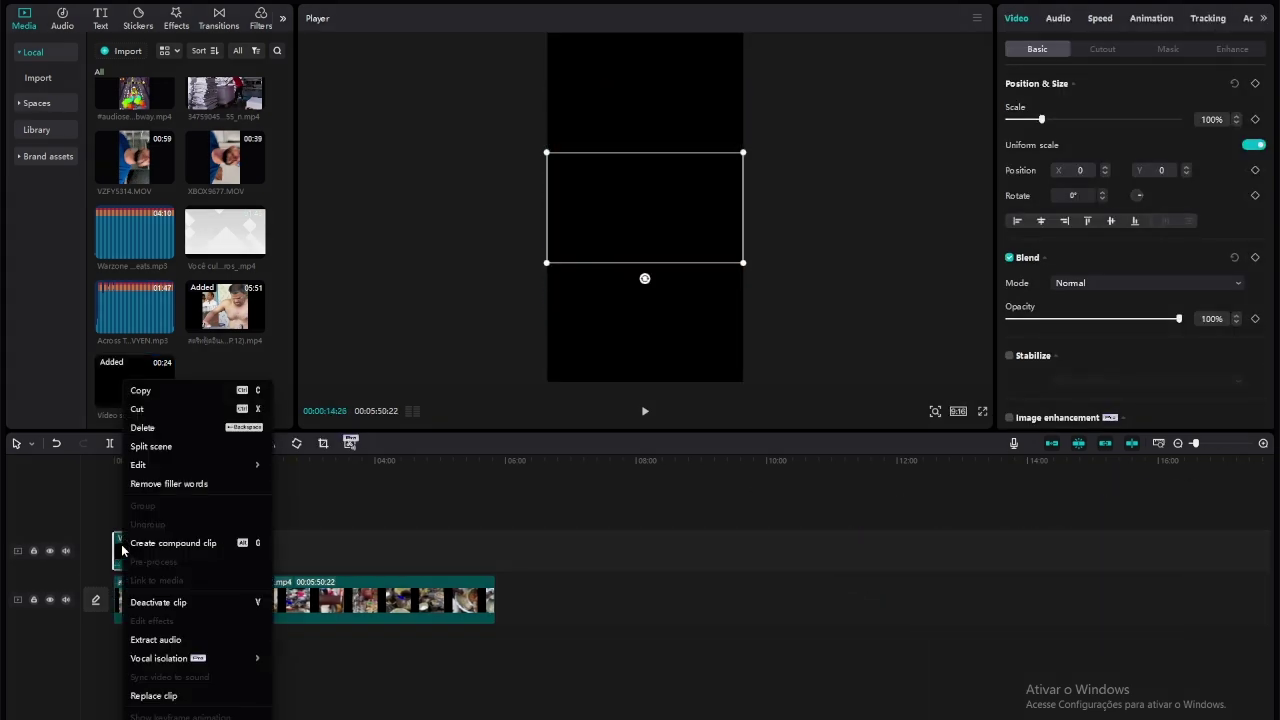
pyautogui.click(289, 542)
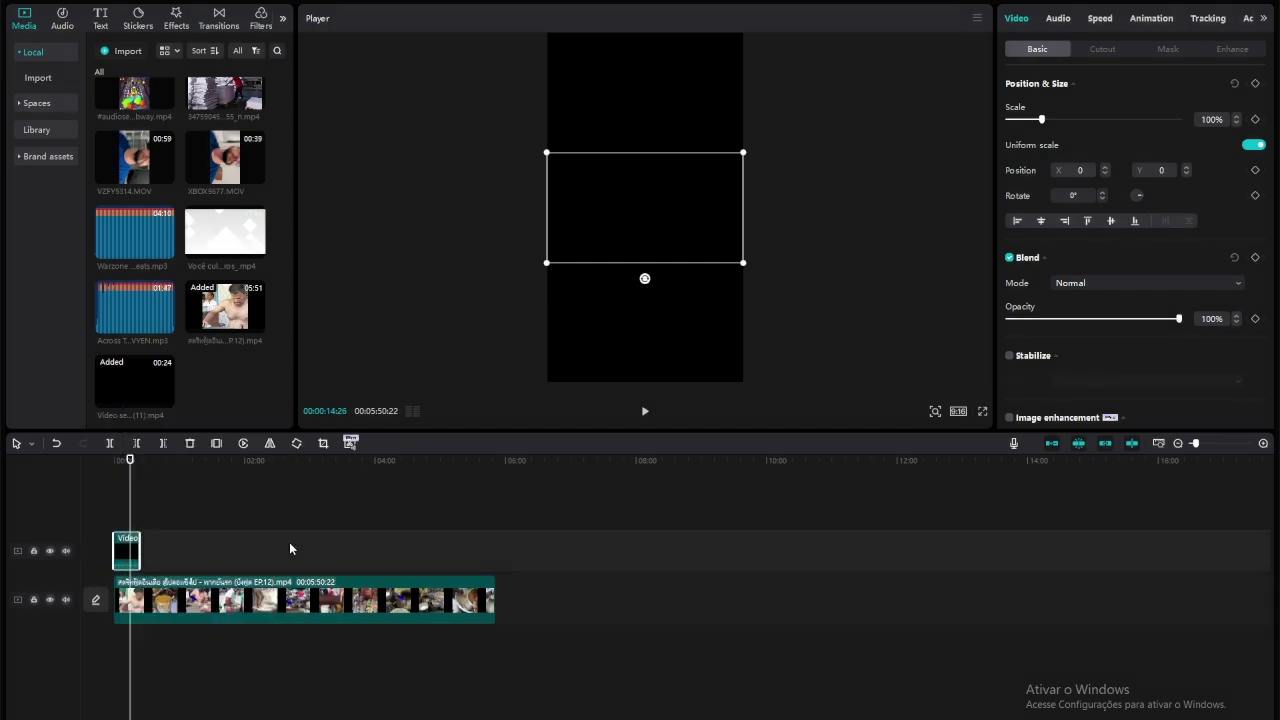
pyautogui.rightClick(120, 551)
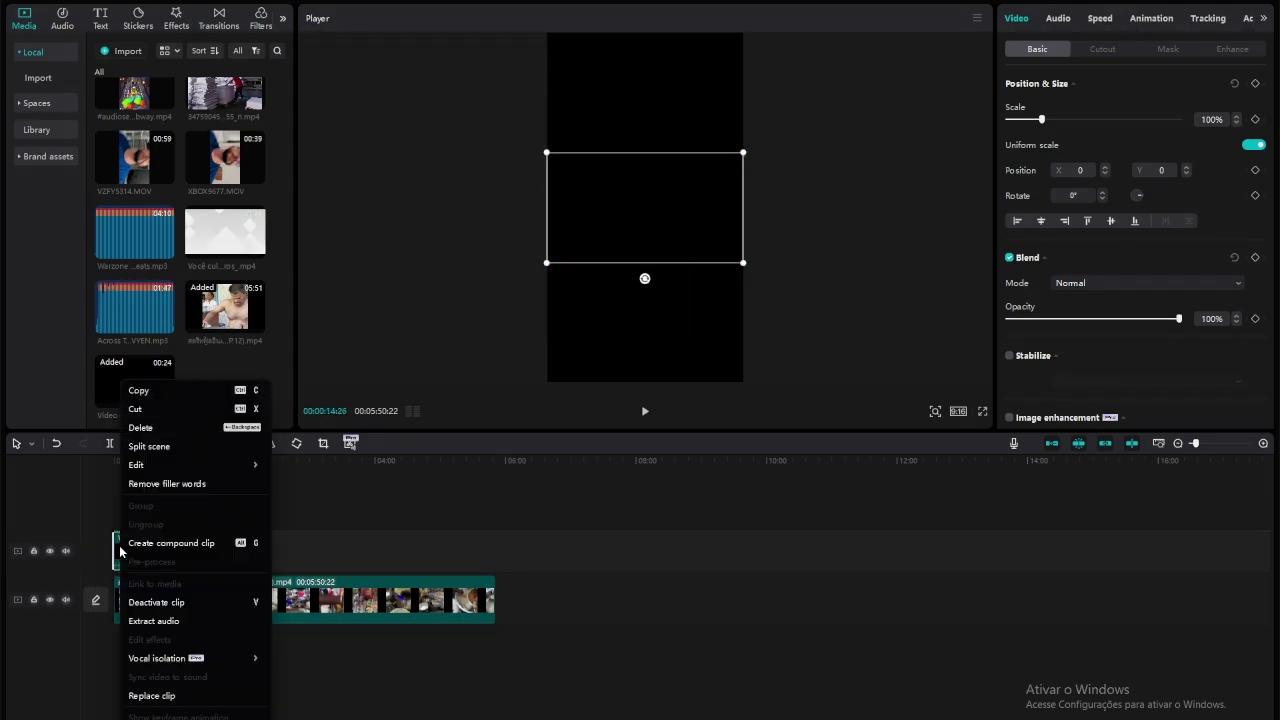
pyautogui.click(166, 626)
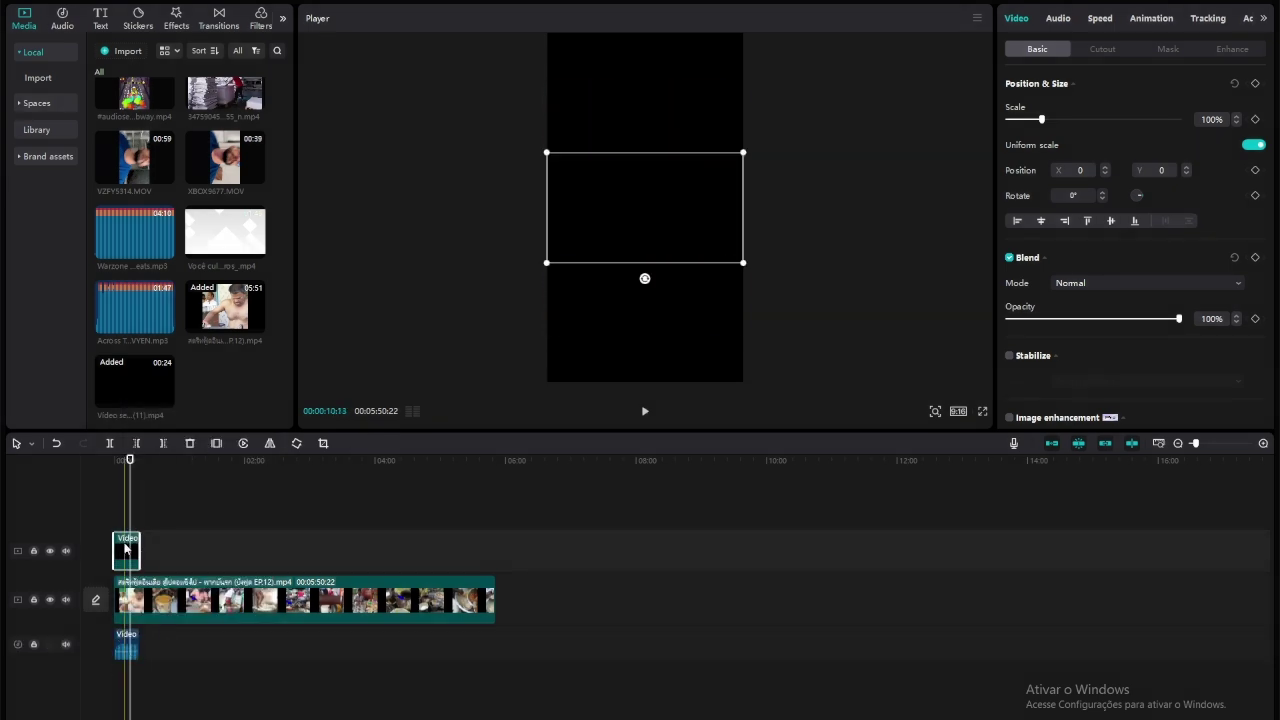
pyautogui.press('Delete')
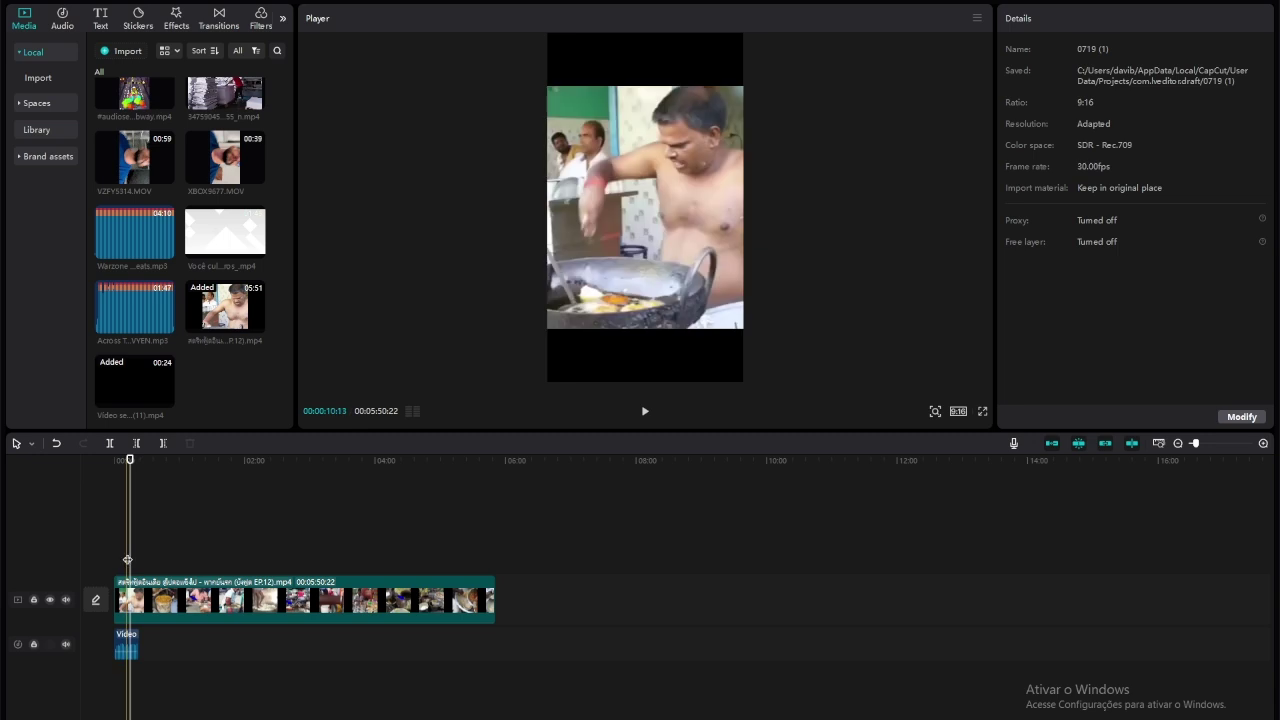
# - Play the project from its beginning to find where the first phrase of the extracted narration ends
pyautogui.moveTo(130, 560); pyautogui.dragTo(111, 559)
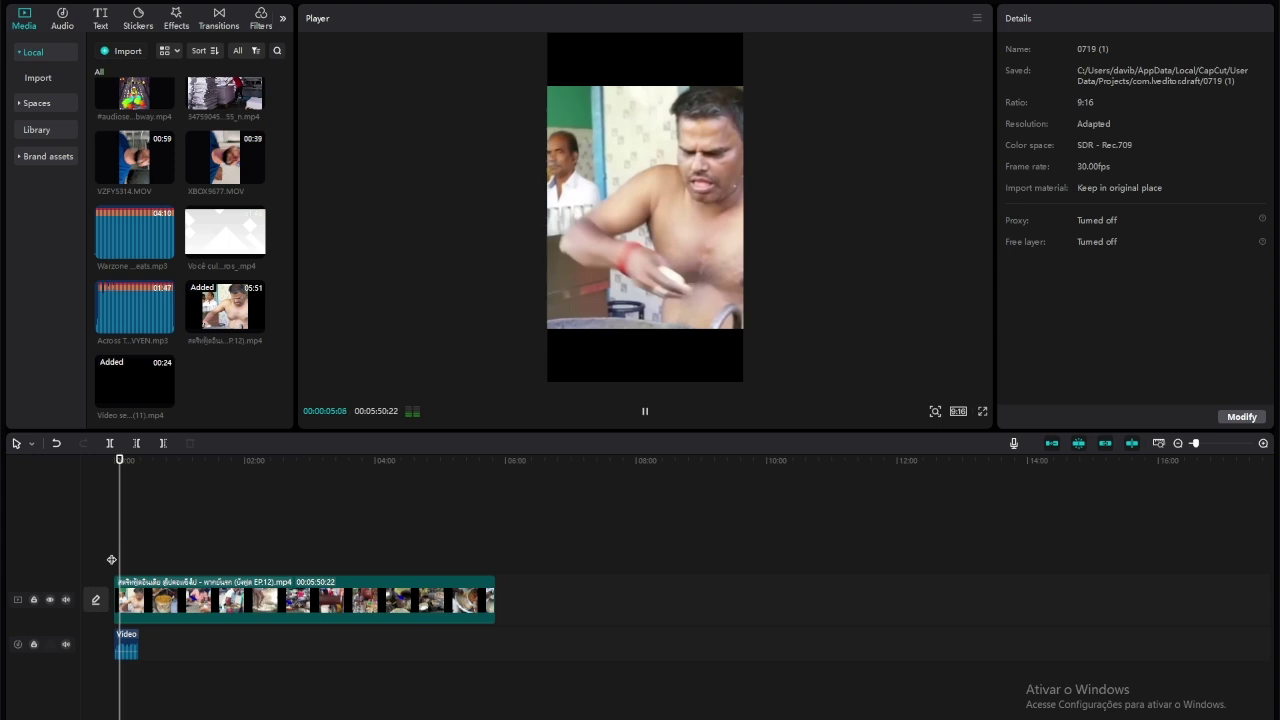
pyautogui.press('space')
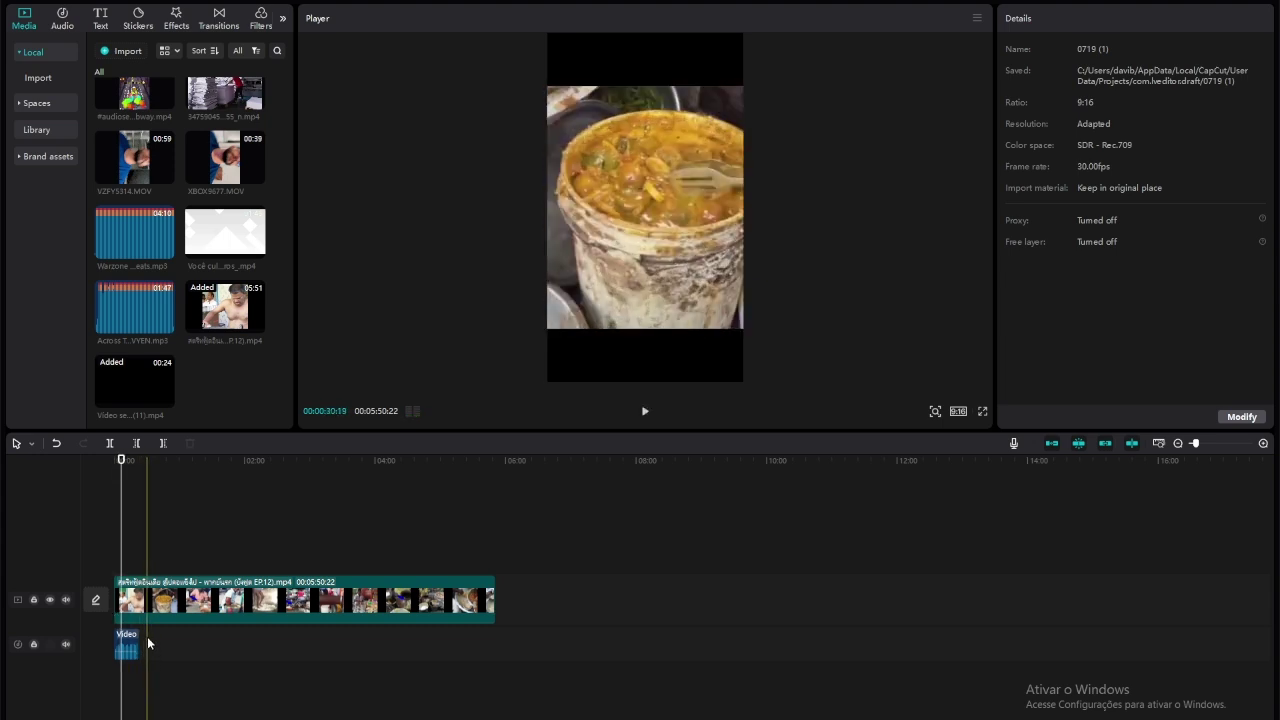
pyautogui.moveTo(1197, 445); pyautogui.dragTo(1206, 444)
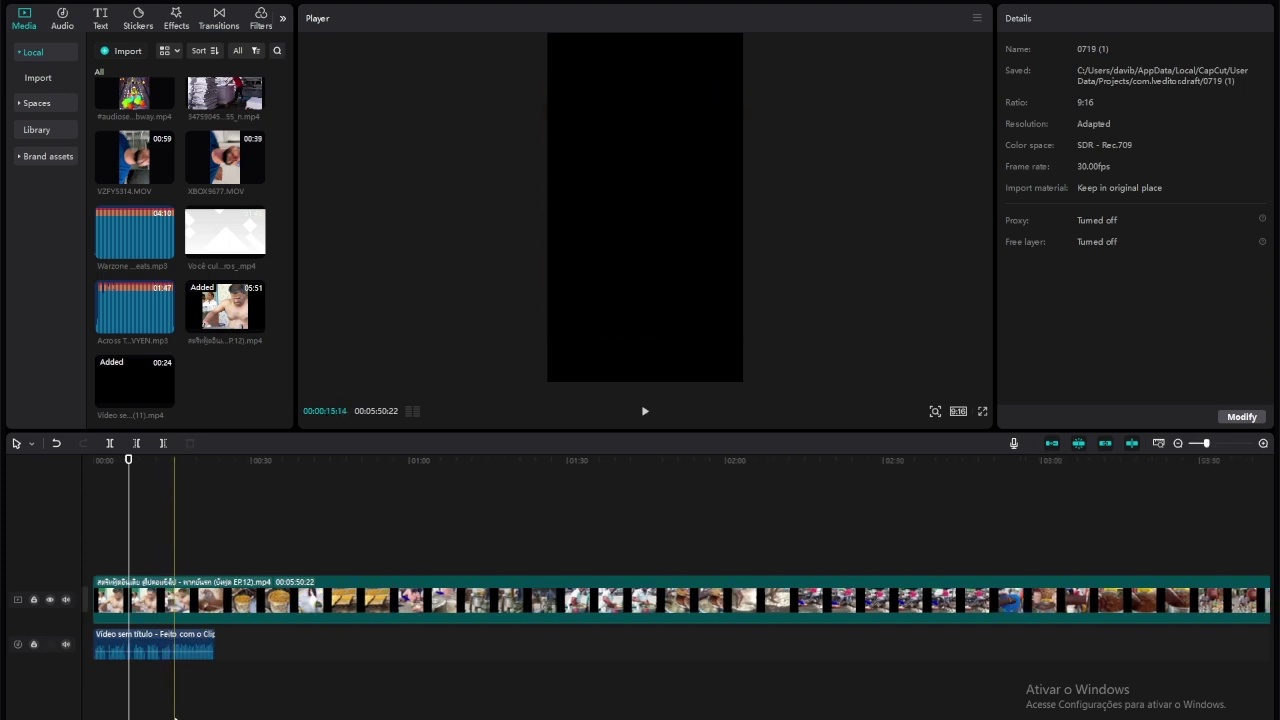
pyautogui.hscroll(-2, 150, 645)
pyautogui.click(127, 645)
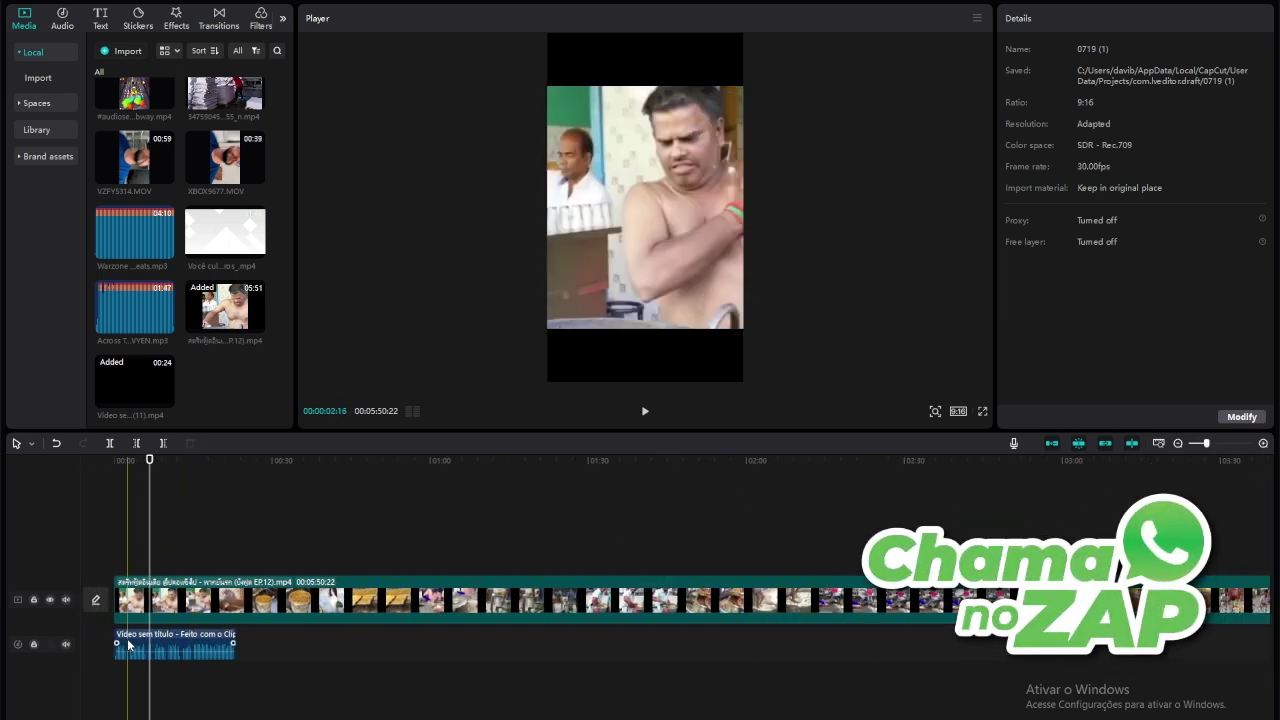
pyautogui.click(112, 633)
pyautogui.press('space')
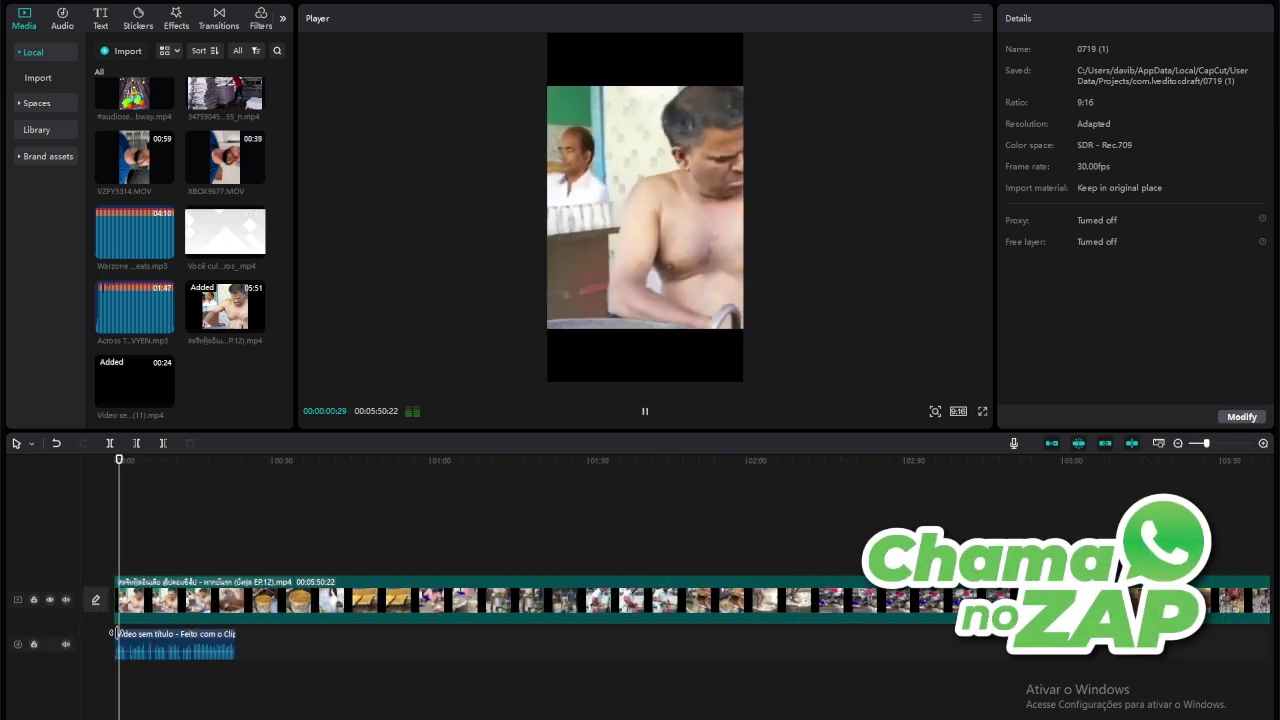
pyautogui.click(114, 640)
pyautogui.press('space')
pyautogui.press('space')
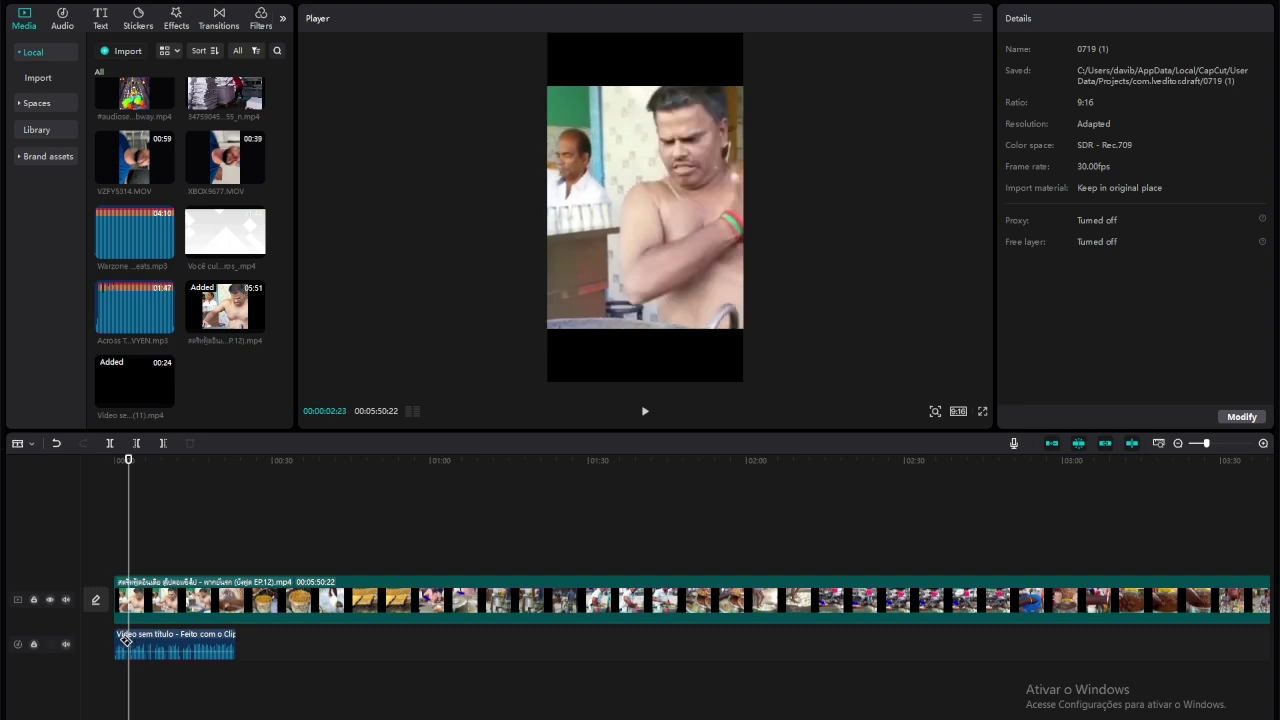
# - Split the narration audio after its first phrase at about 00:00:02:24 and again after the second phrase at about 6 seconds
pyautogui.press('Left')
pyautogui.press('Left')
pyautogui.press('Left')
pyautogui.press('Left')
pyautogui.press('Left')
pyautogui.press('Left')
pyautogui.press('Left')
pyautogui.press('Left')
pyautogui.press('Left')
pyautogui.press('Left')
pyautogui.press('Left')
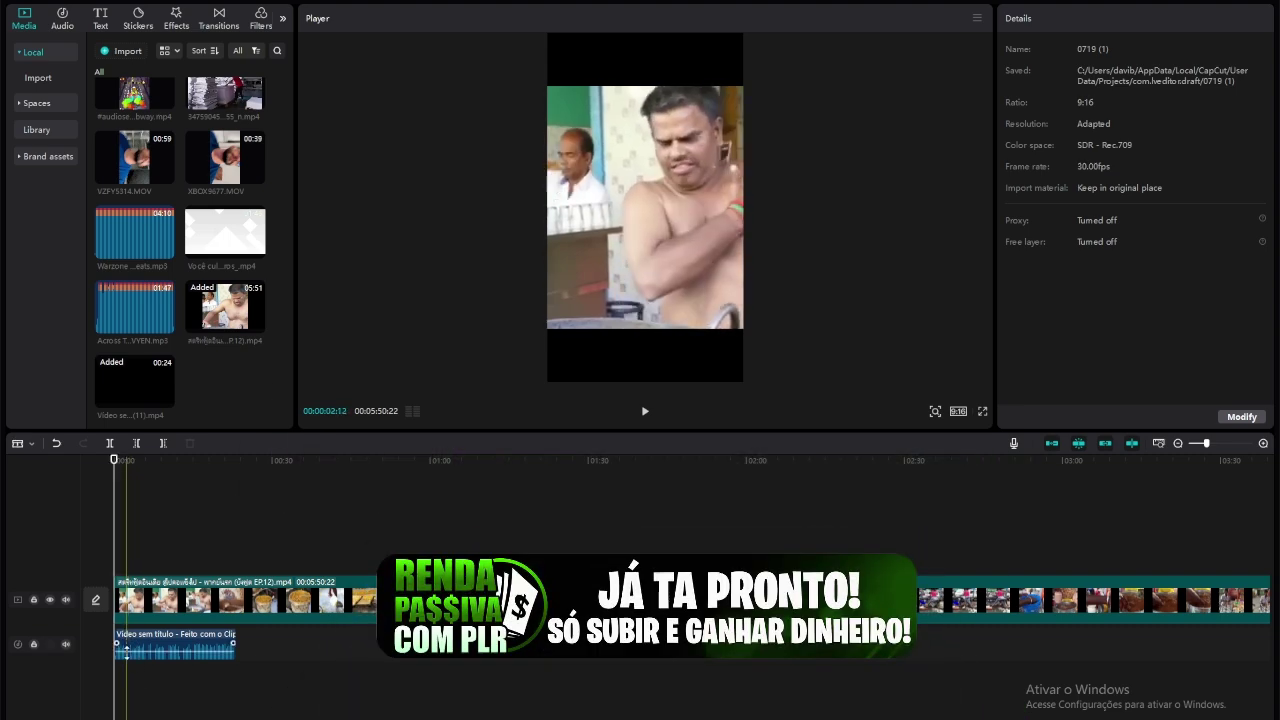
pyautogui.press('Right')
pyautogui.press('Right')
pyautogui.press('Right')
pyautogui.press('Right')
pyautogui.press('Right')
pyautogui.press('Right')
pyautogui.press('Right')
pyautogui.press('Right')
pyautogui.press('Right')
pyautogui.press('Right')
pyautogui.press('Right')
pyautogui.press('Right')
pyautogui.moveTo(135, 643); pyautogui.dragTo(132, 626)
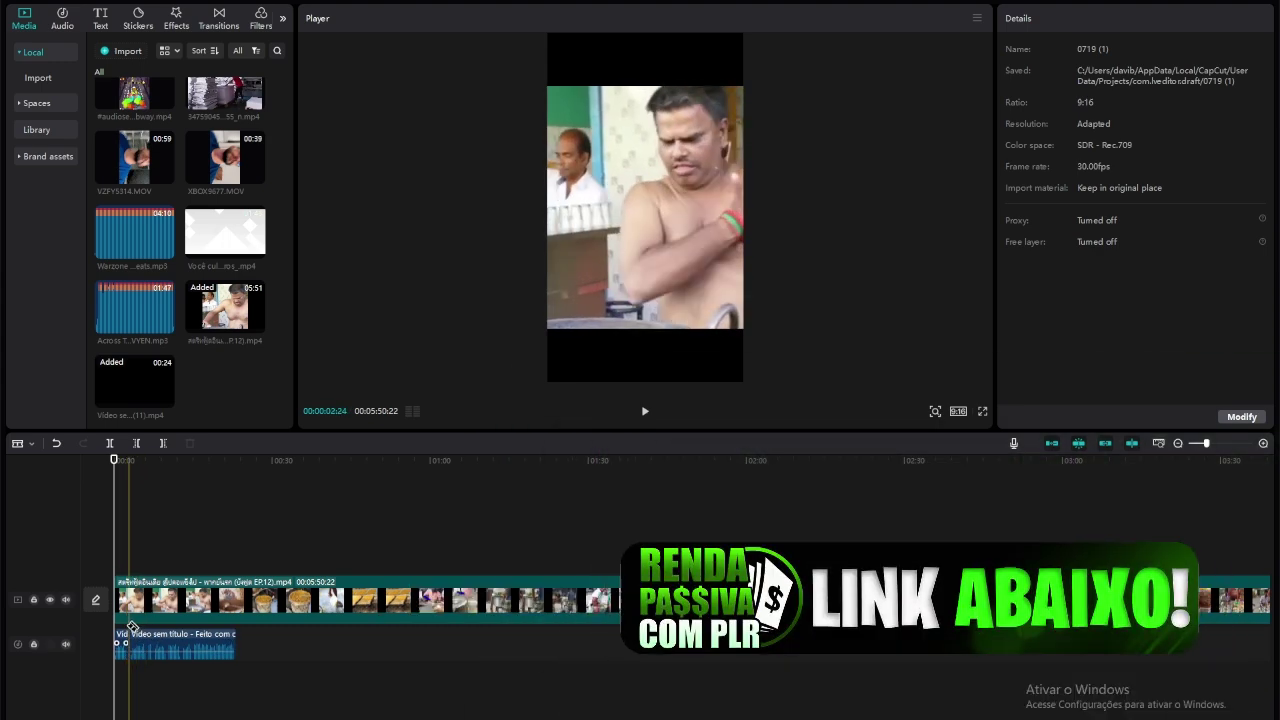
pyautogui.press('space')
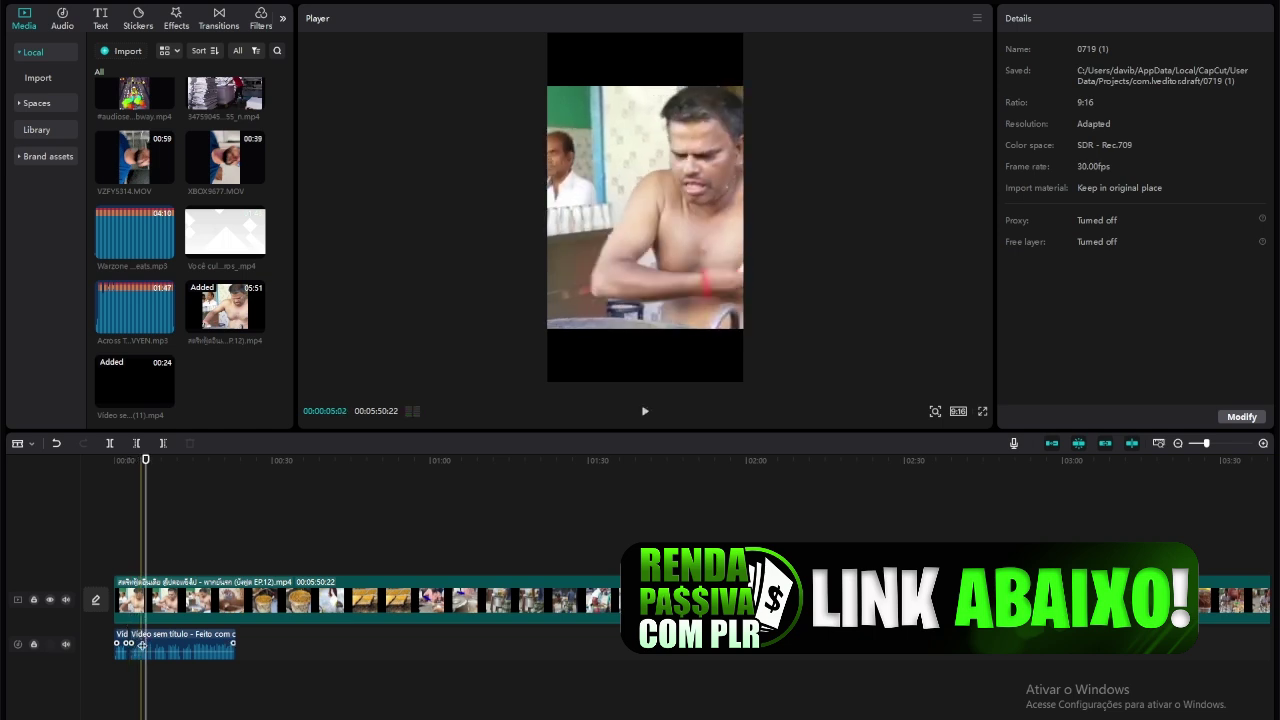
pyautogui.press('space')
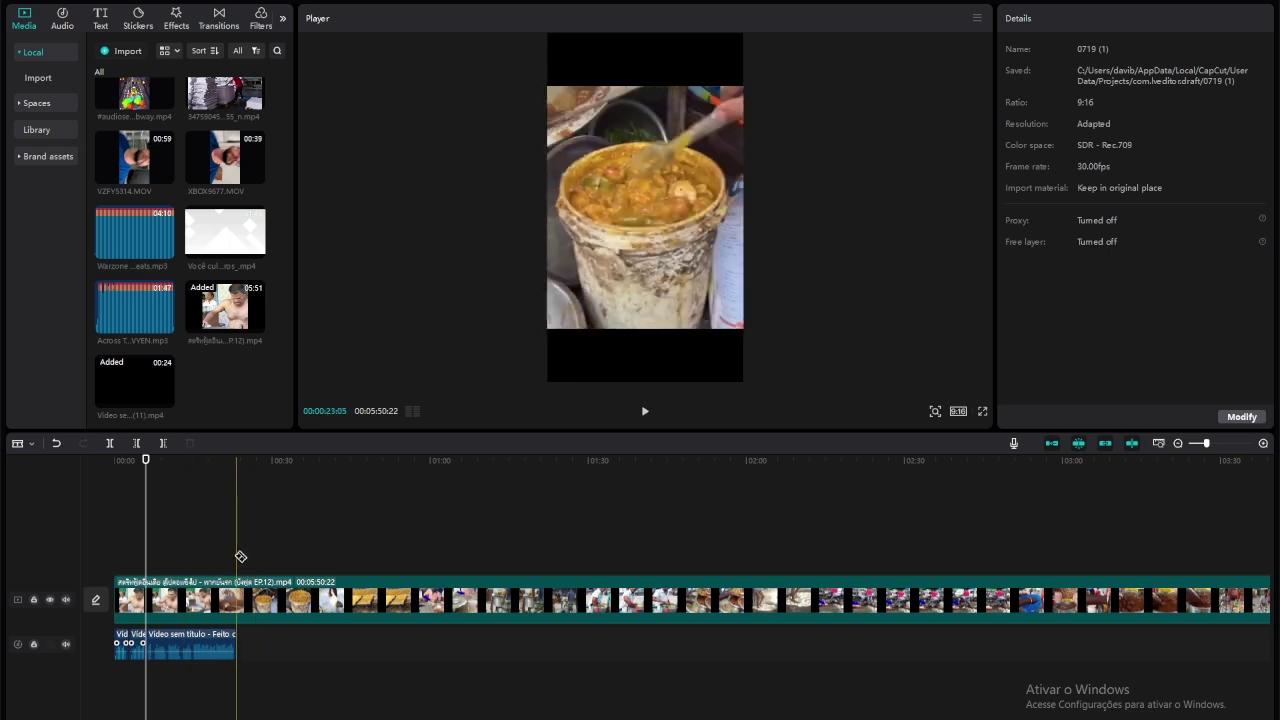
# - Move the remaining narration segment to about 26 seconds and the second phrase to about 7 seconds on the audio track
pyautogui.moveTo(225, 645); pyautogui.dragTo(327, 645)
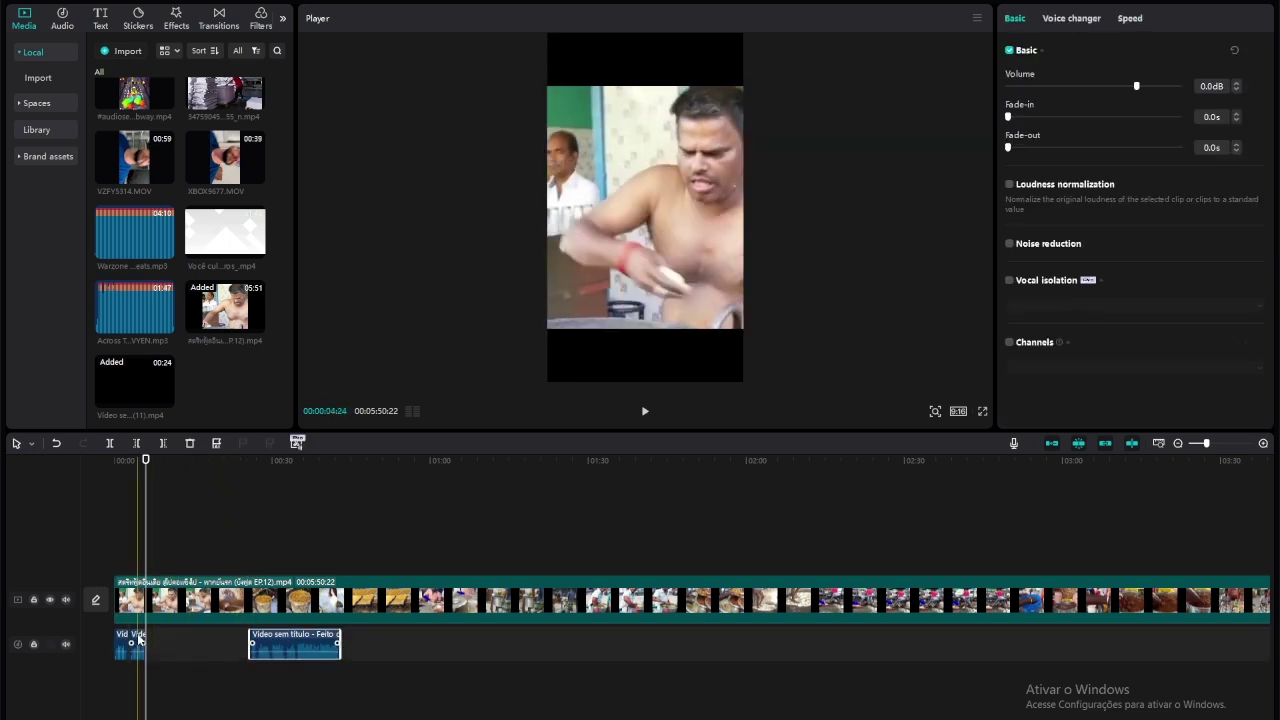
pyautogui.moveTo(138, 641); pyautogui.dragTo(152, 640)
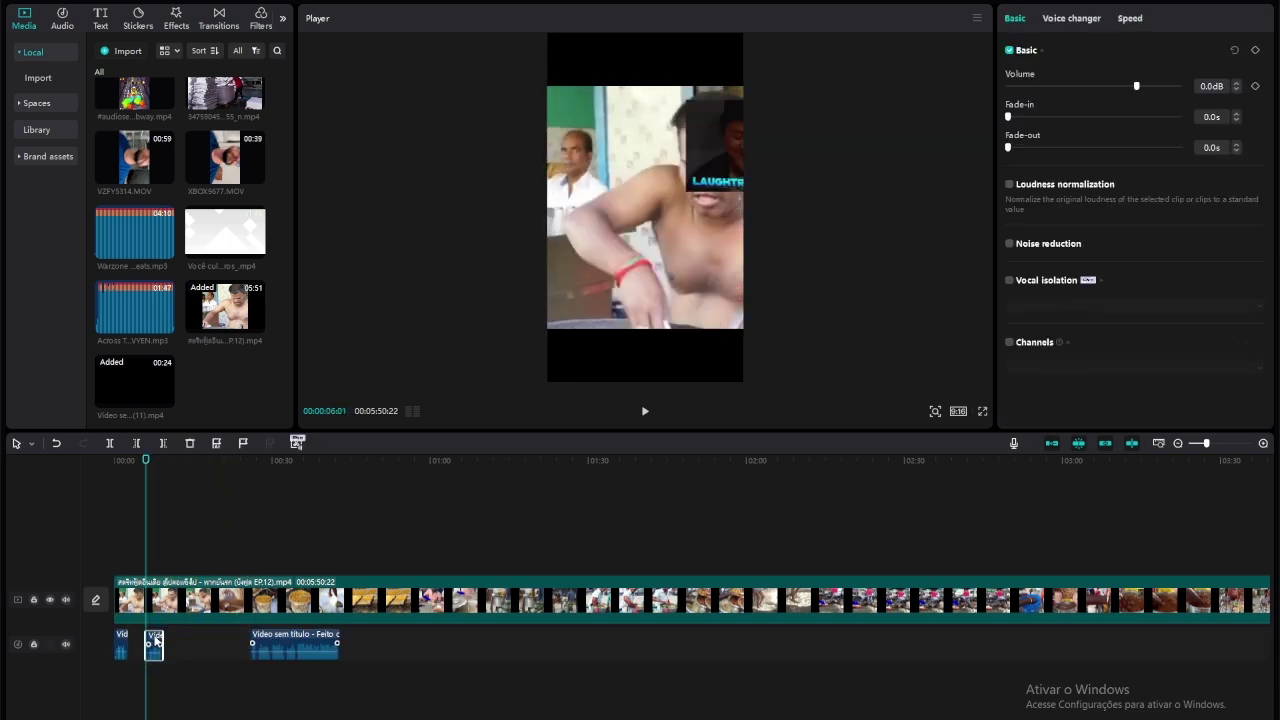
pyautogui.click(166, 575)
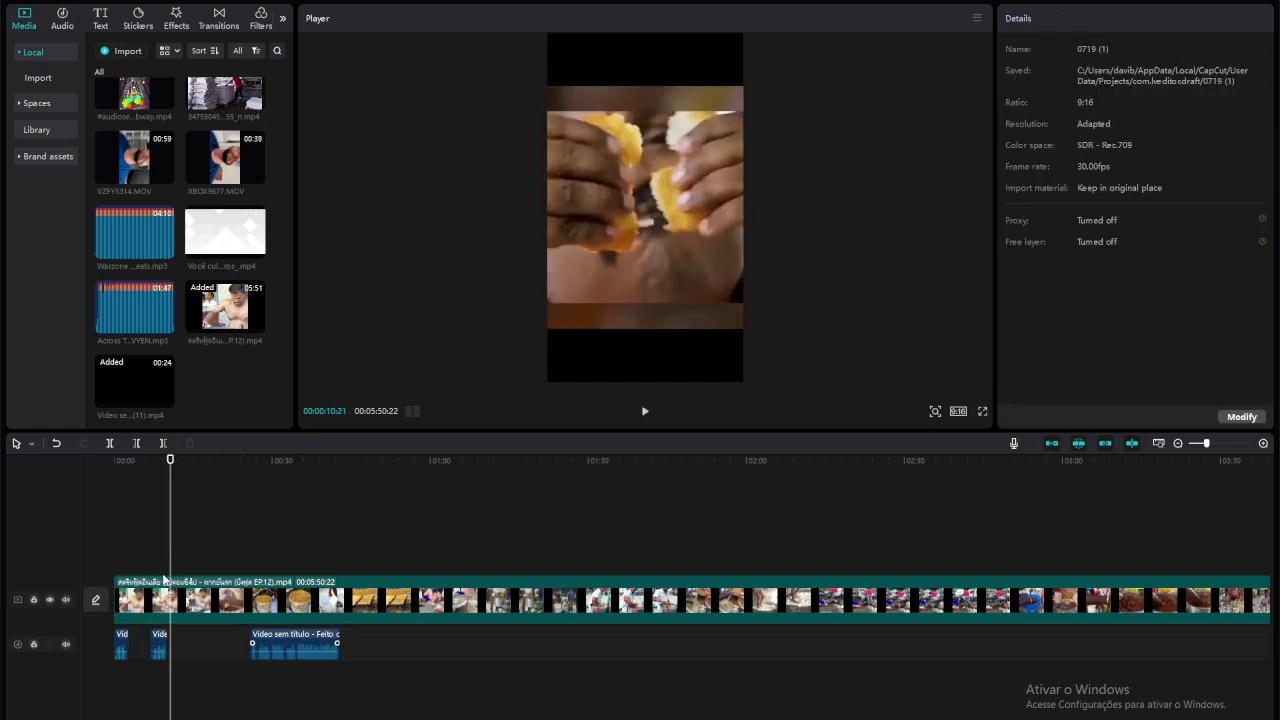
pyautogui.click(151, 566)
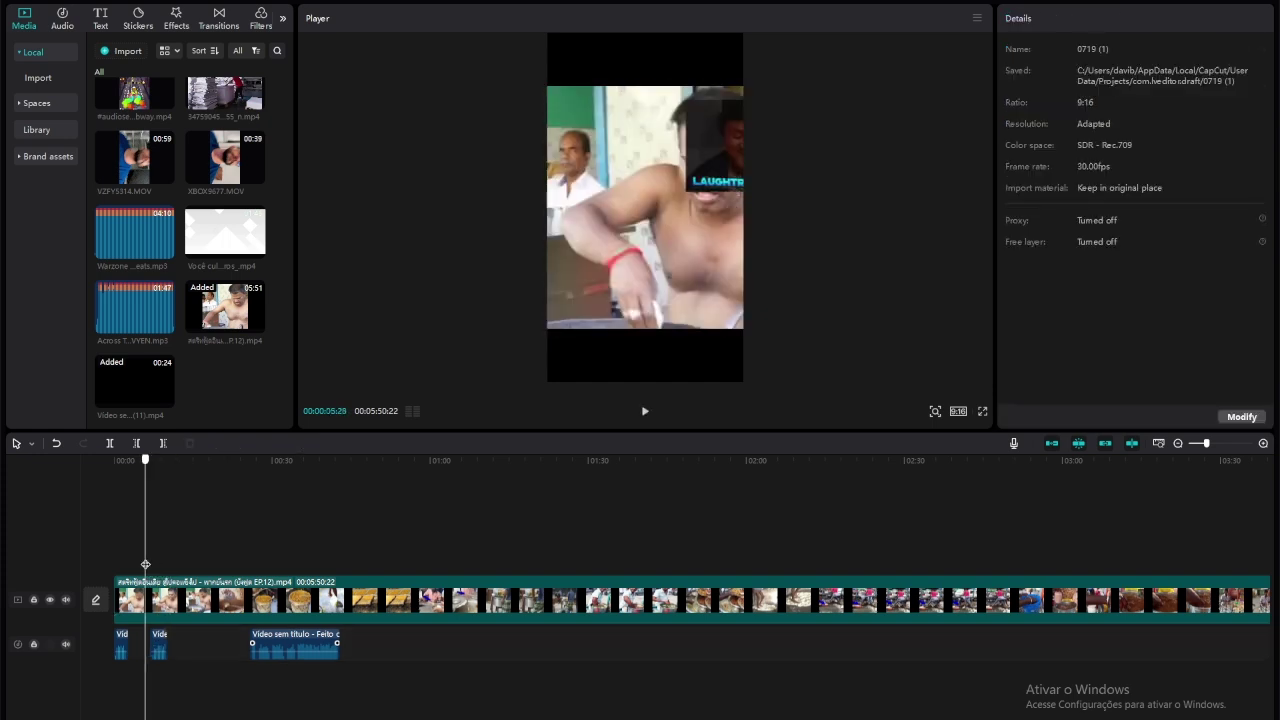
# - Play the project from its beginning and again from about 6 seconds to check the first two narration phrases against the video
pyautogui.click(158, 643)
pyautogui.press('space')
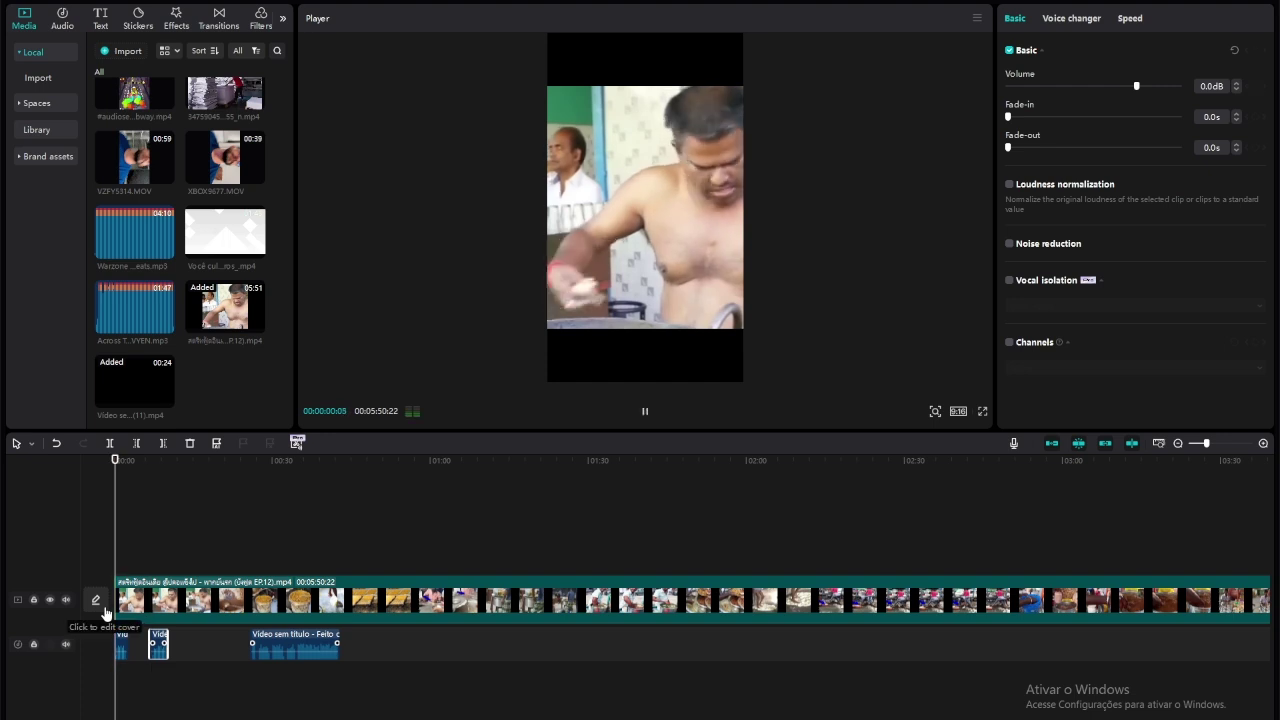
pyautogui.click(134, 655)
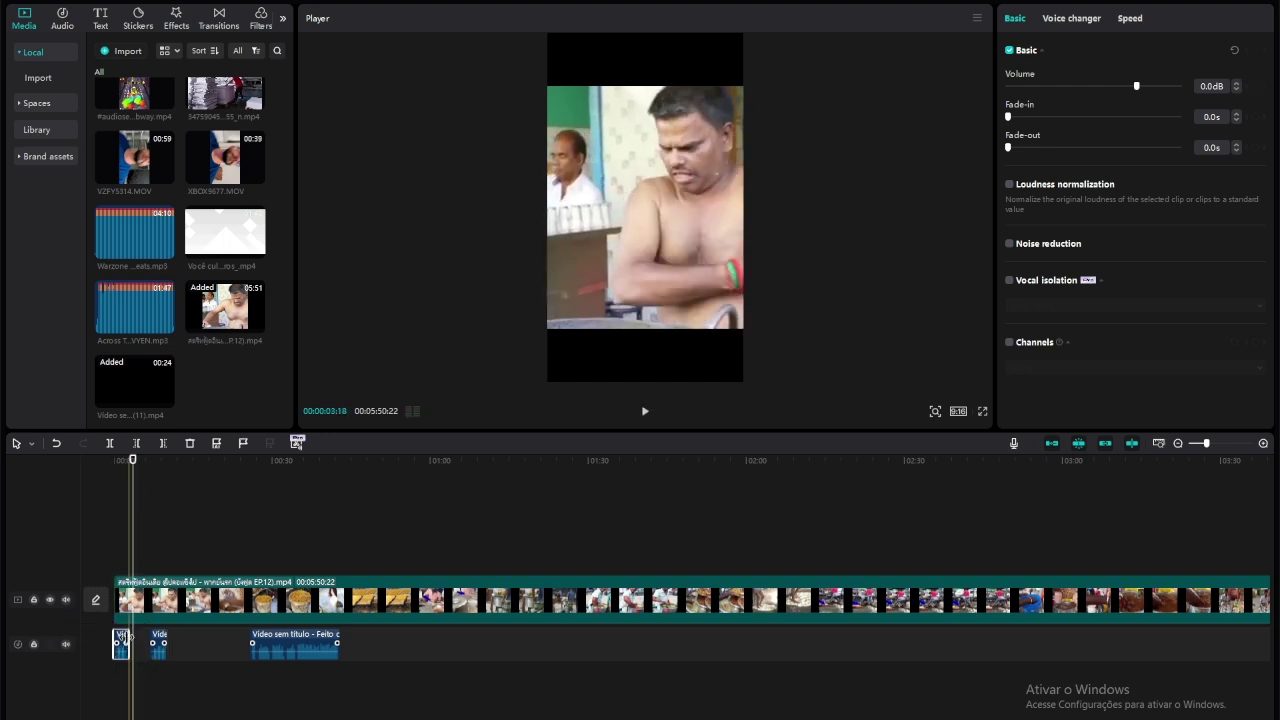
pyautogui.click(146, 567)
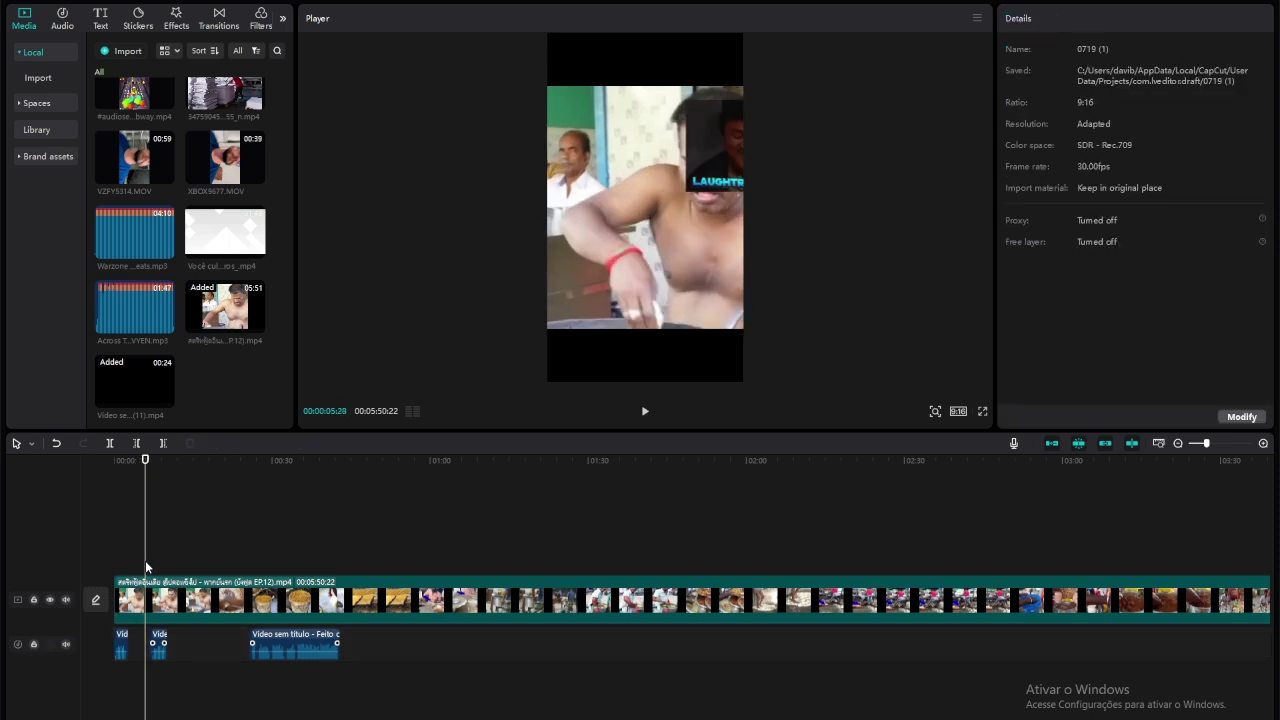
pyautogui.press('space')
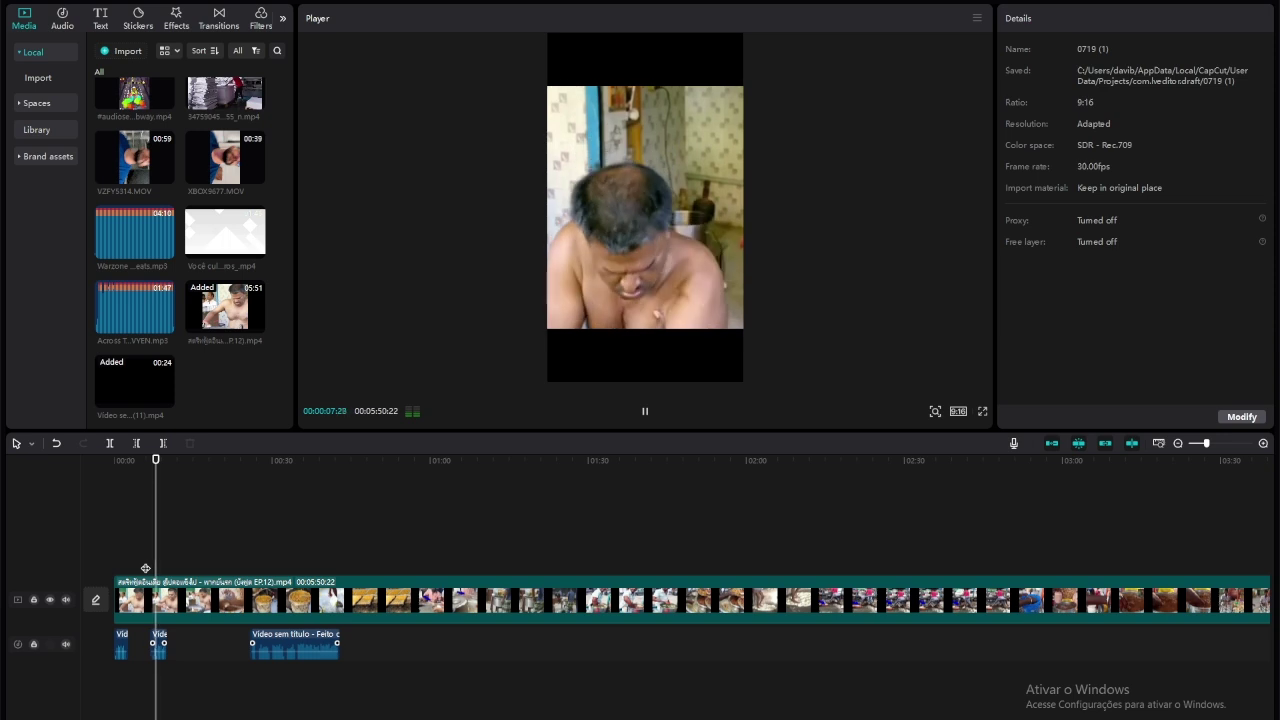
pyautogui.press('space')
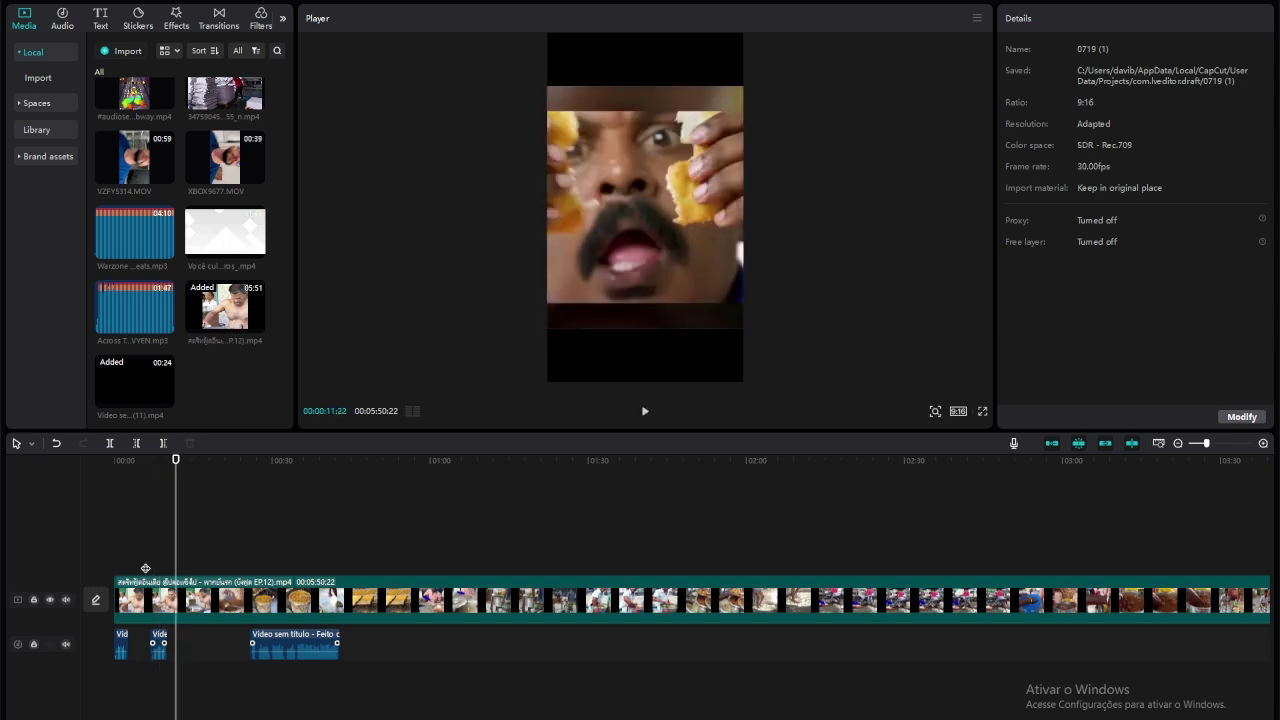
# - Move the remaining narration directly behind the second phrase at about 10 seconds and split it at about 14 seconds
pyautogui.moveTo(273, 654); pyautogui.dragTo(168, 638)
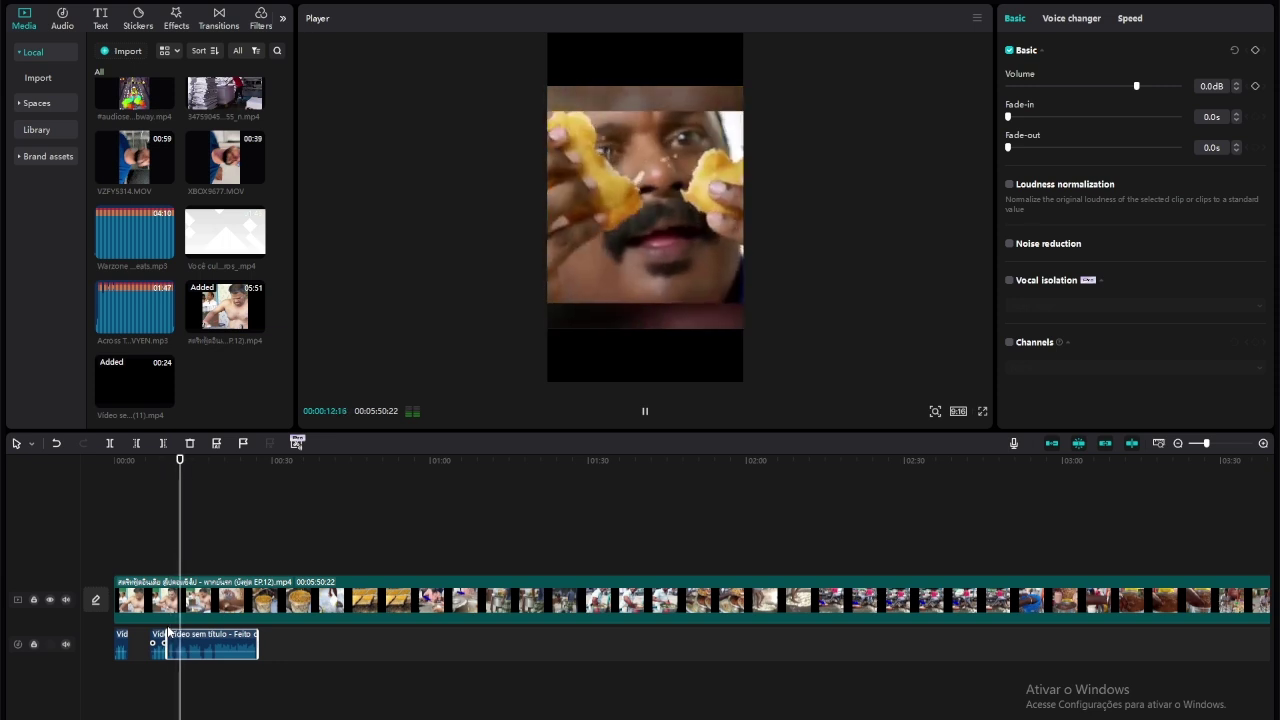
pyautogui.press('space')
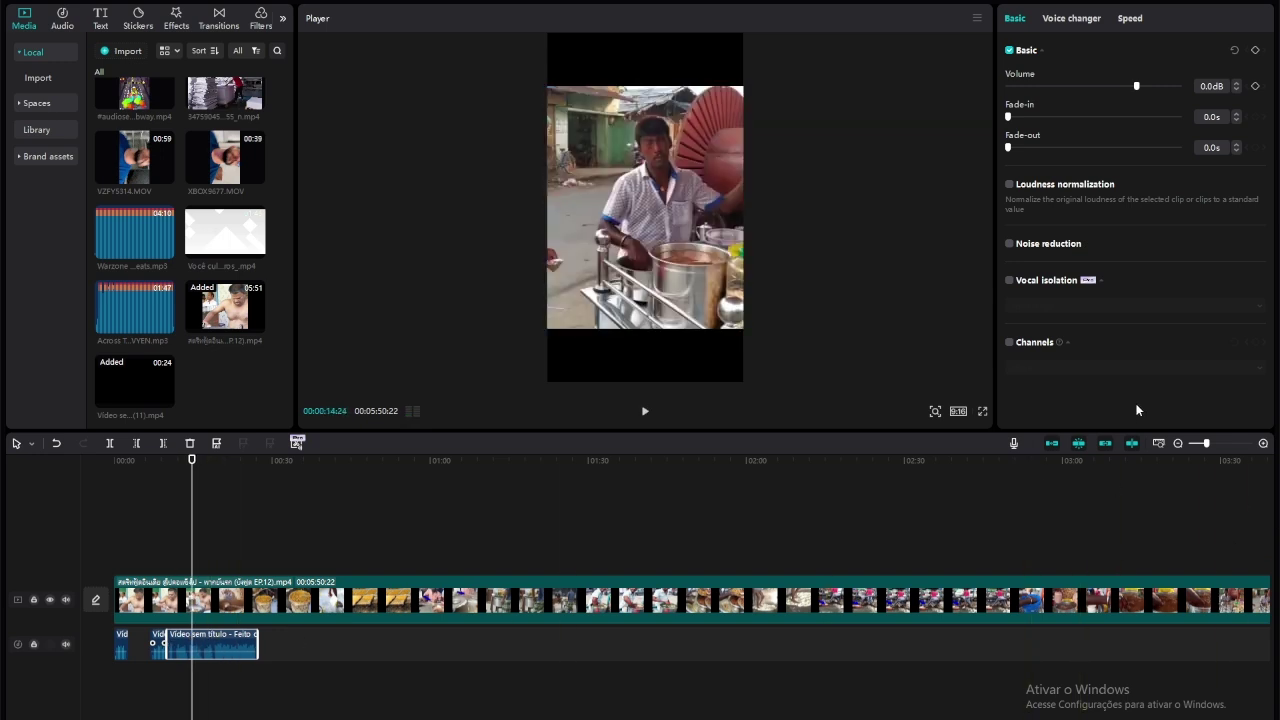
pyautogui.click(1211, 444)
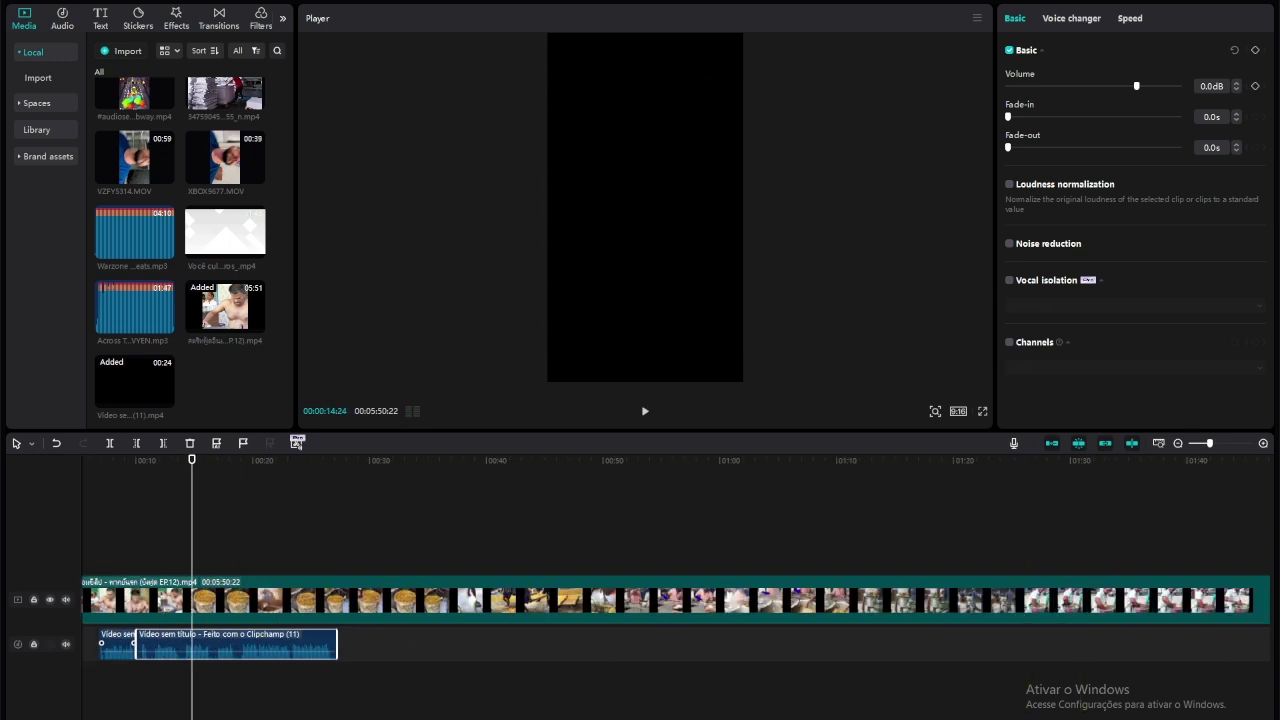
pyautogui.click(185, 642)
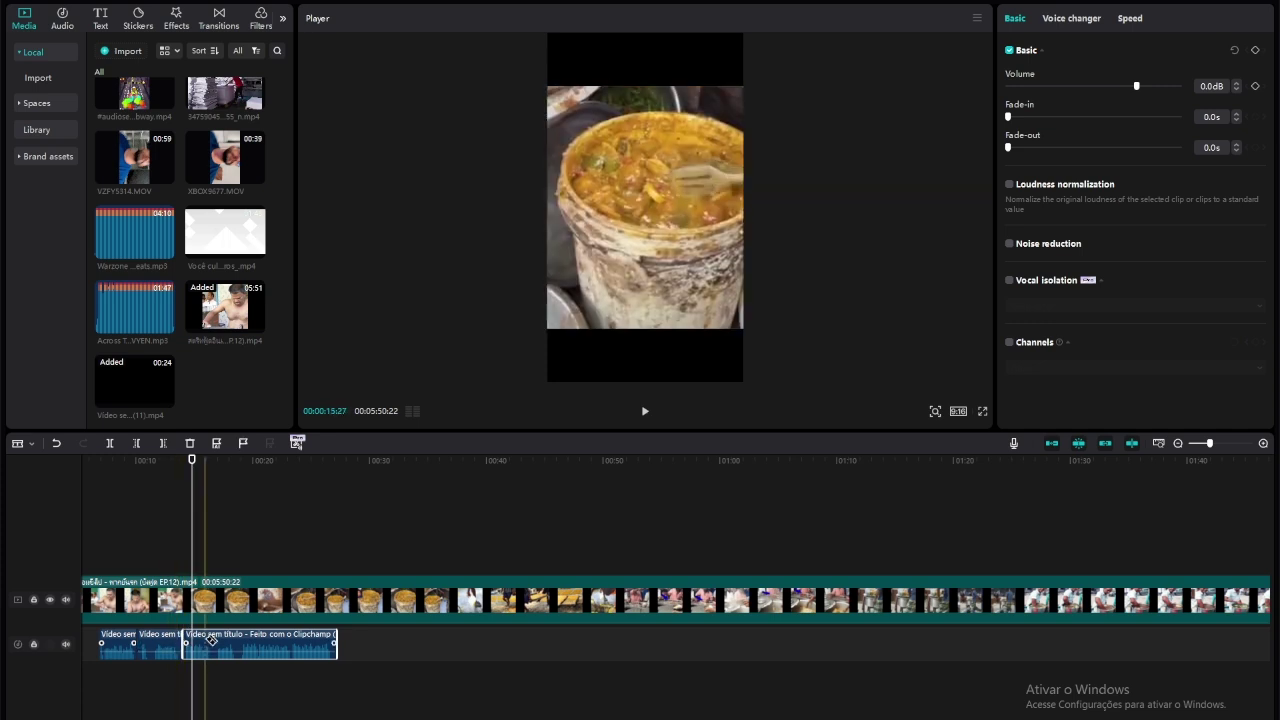
# - Trim the end of the first phrase, place the third phrase on its own audio track and play back the narration
pyautogui.click(125, 648)
pyautogui.hscroll(-2, 180, 640)
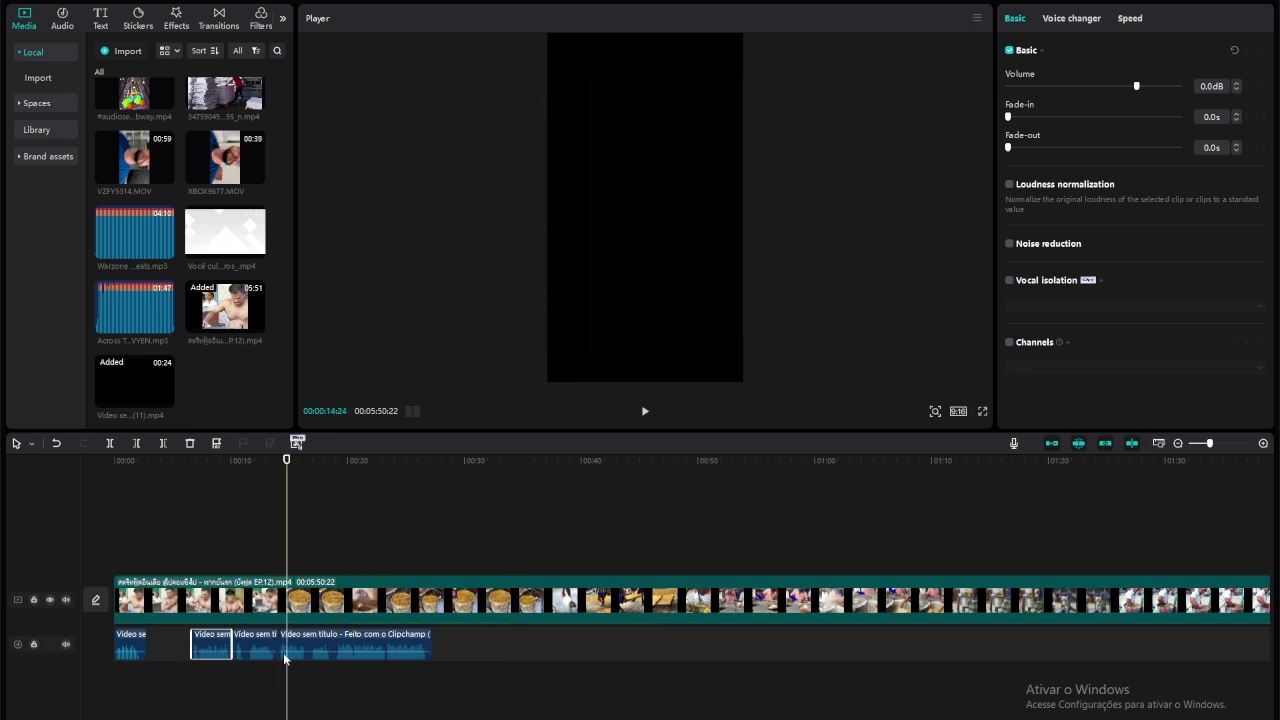
pyautogui.click(110, 532)
pyautogui.press('space')
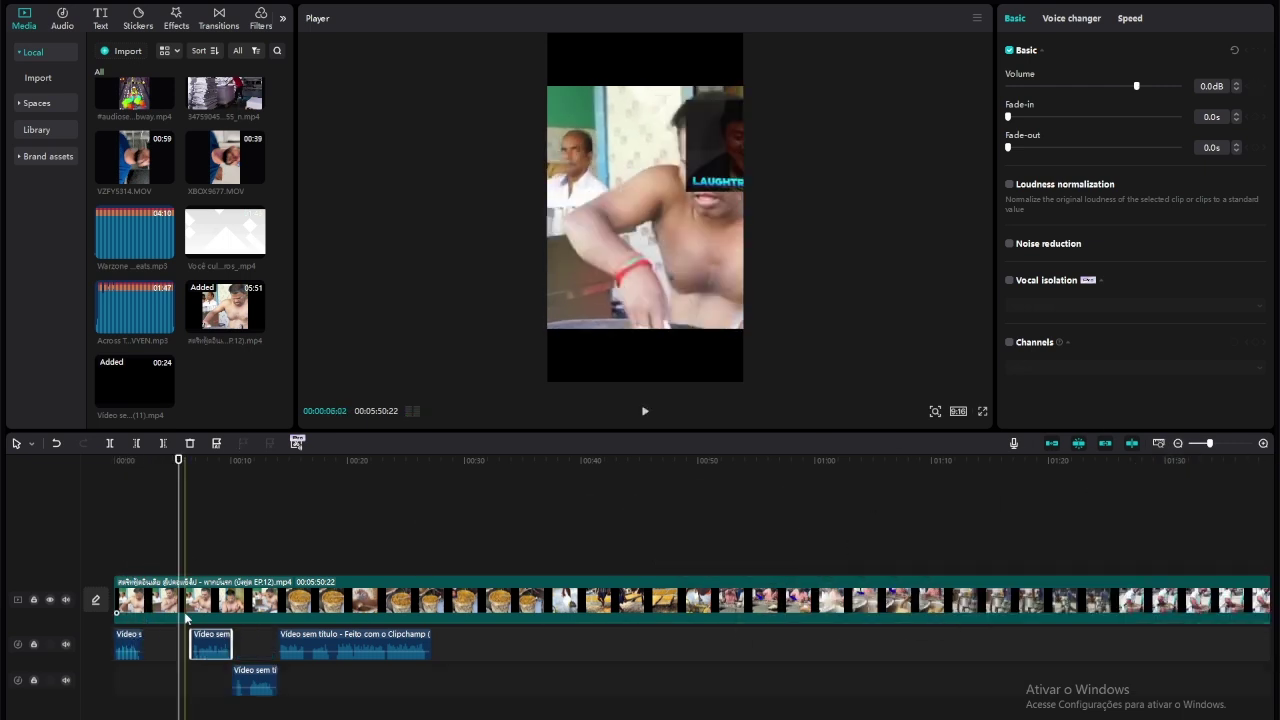
pyautogui.click(185, 618)
pyautogui.press('space')
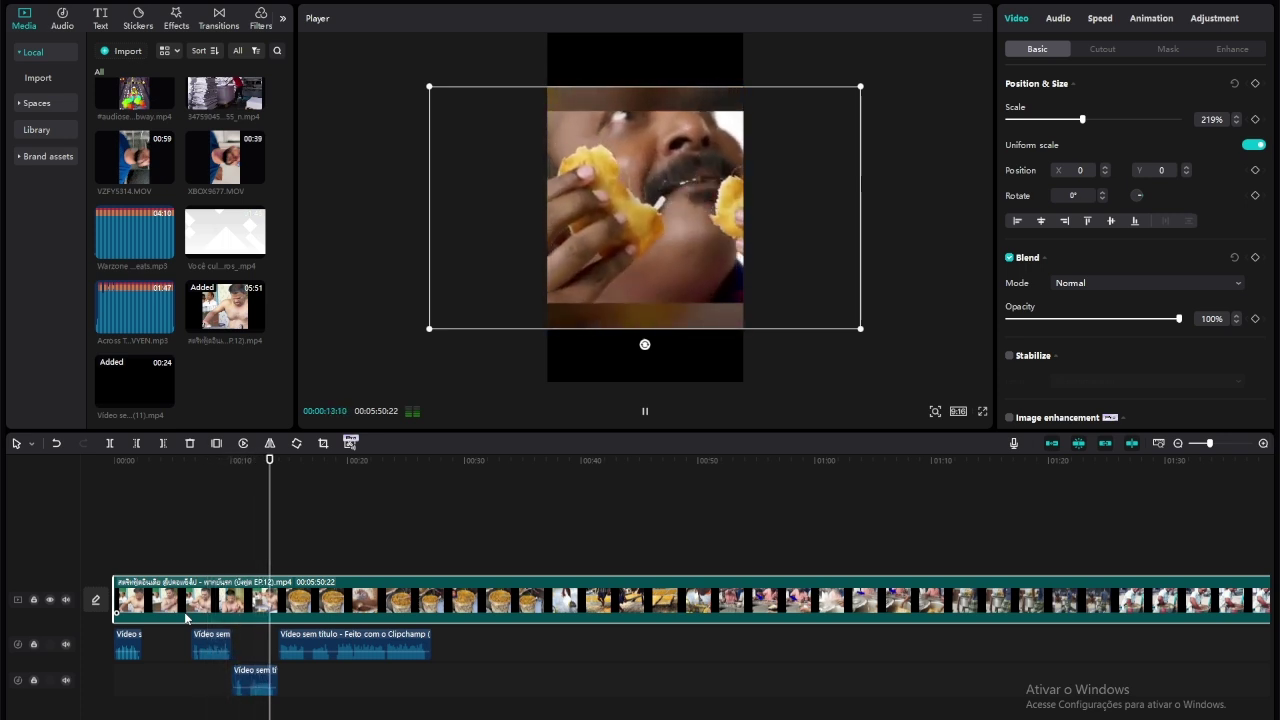
pyautogui.press('space')
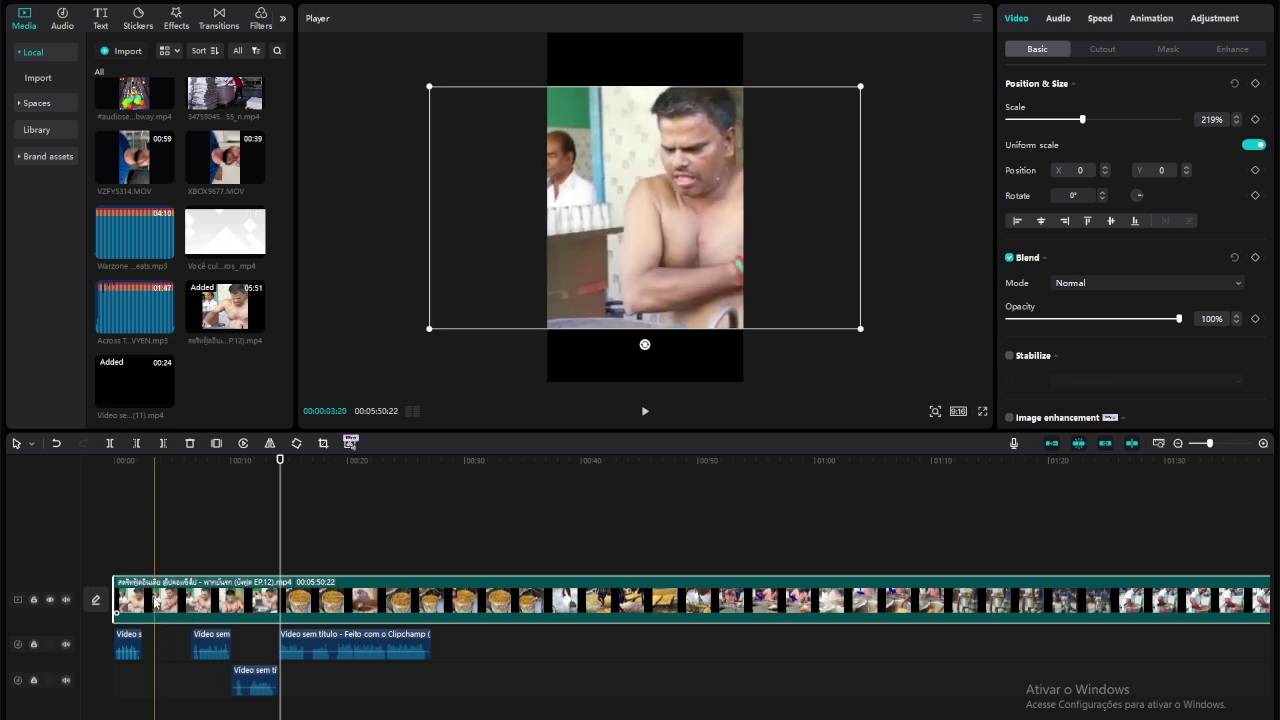
# - Split the street food video at 00:00:02:08 and at the second phrase's start near 00:00:06:18, and delete the section between the cuts
pyautogui.click(115, 600)
pyautogui.press('space')
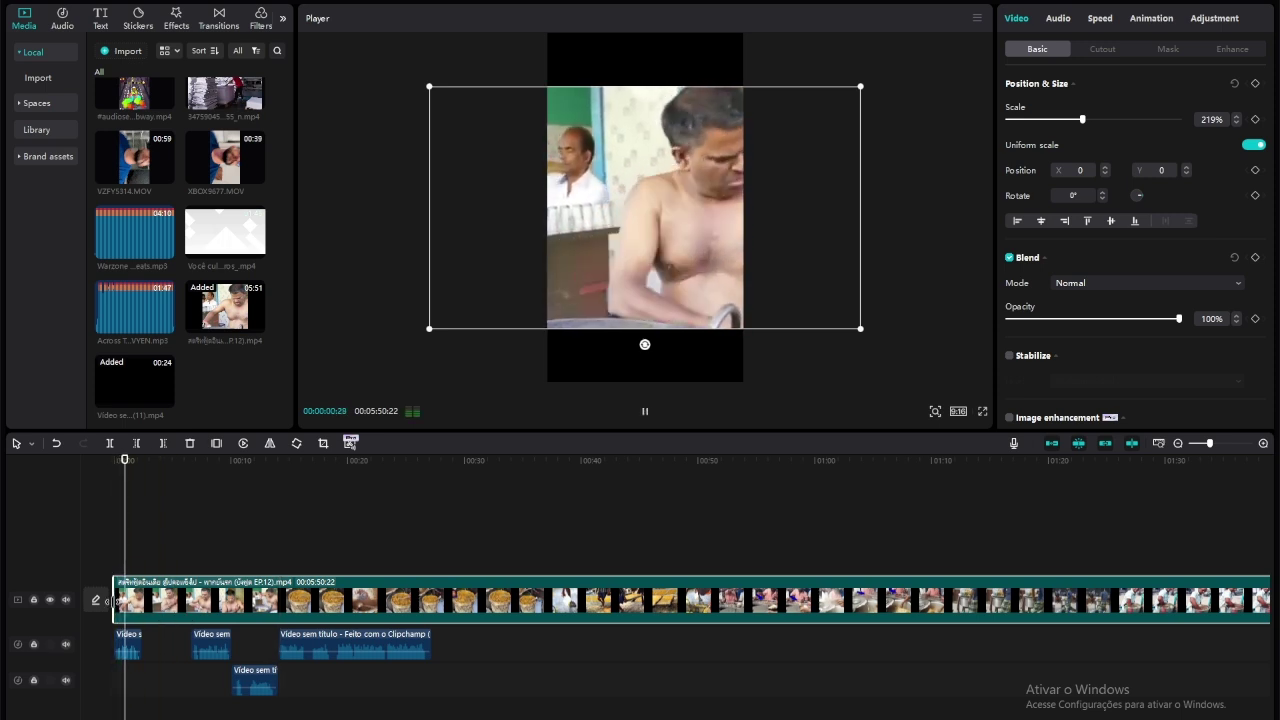
pyautogui.press('space')
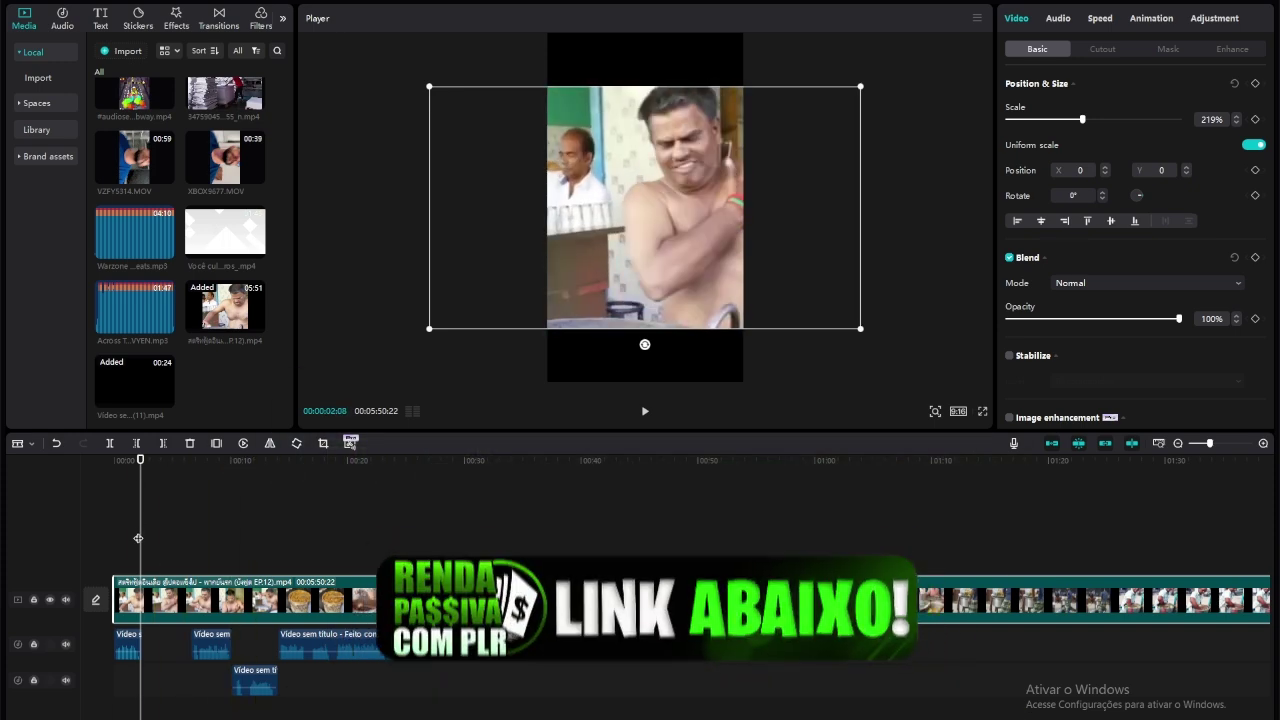
pyautogui.hotkey('ctrl', 'b')
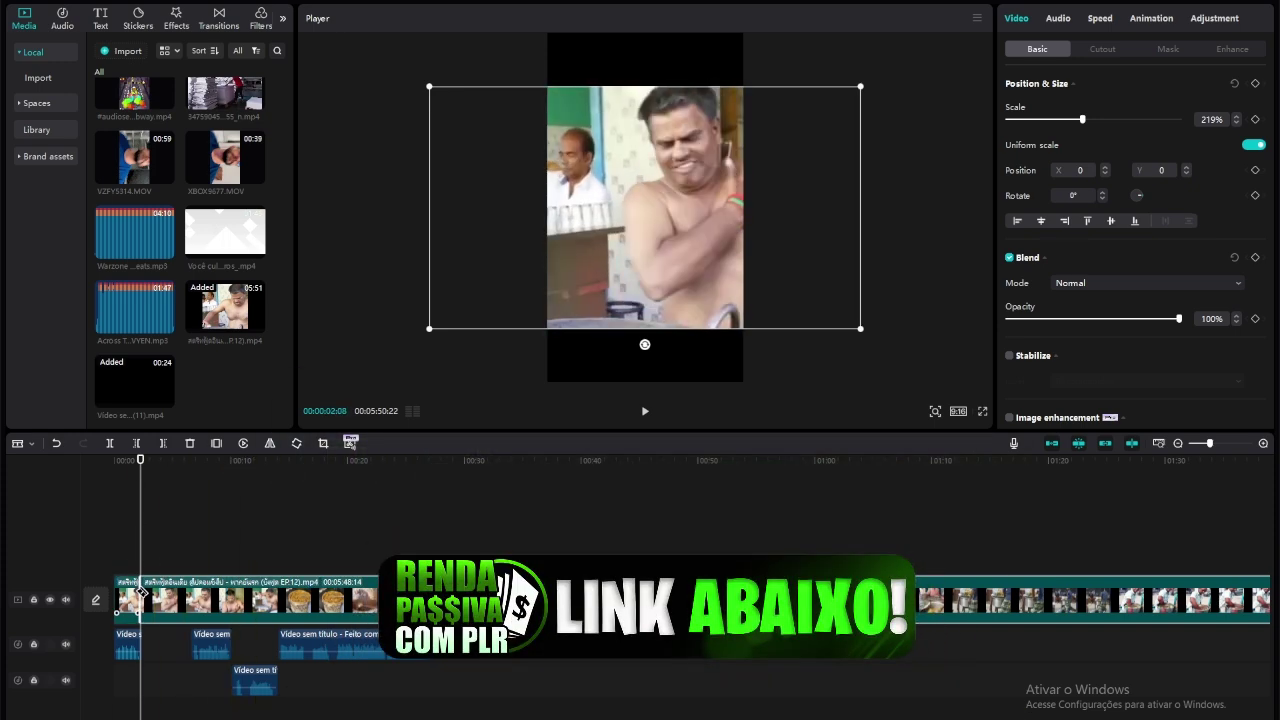
pyautogui.click(193, 590)
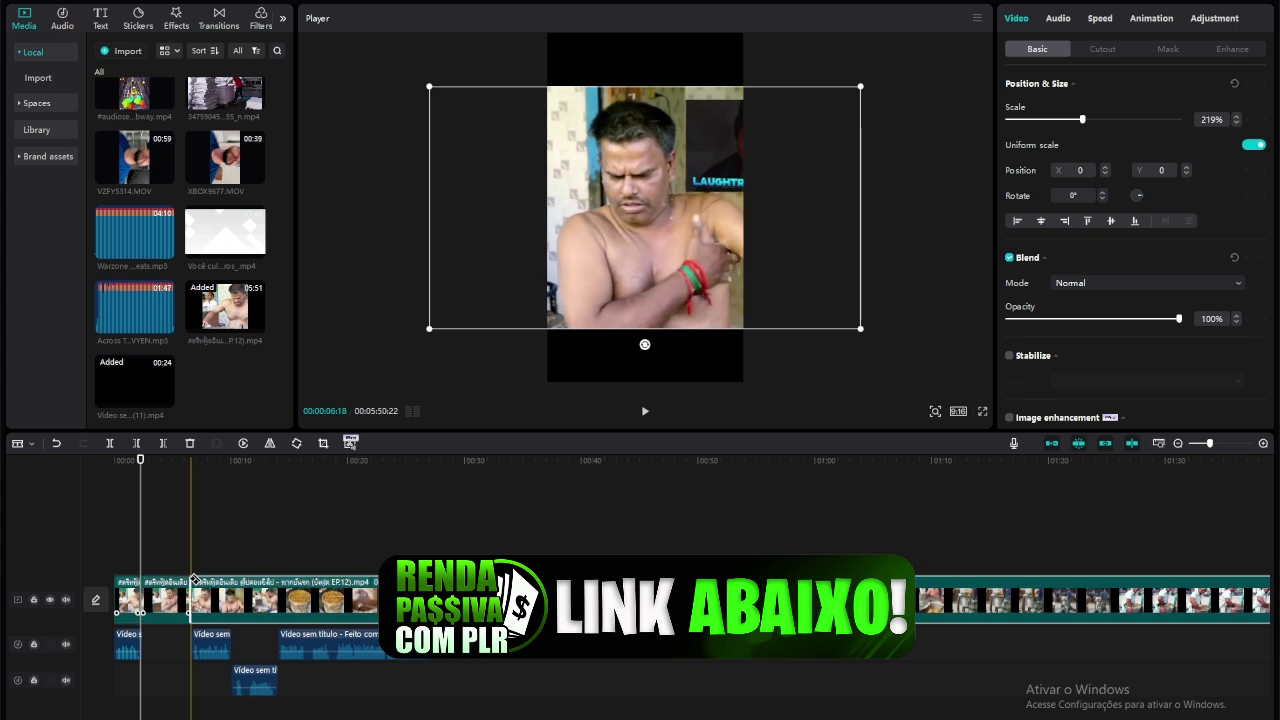
pyautogui.press('a')
pyautogui.click(170, 588)
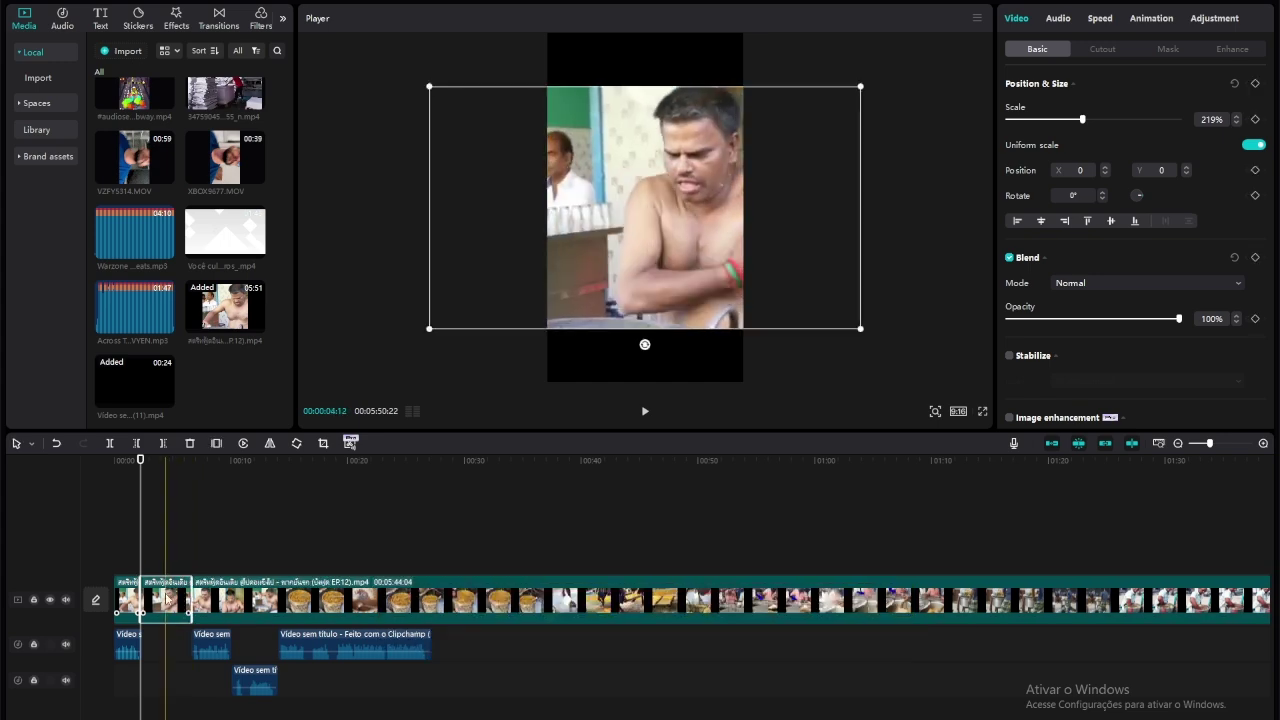
pyautogui.press('Delete')
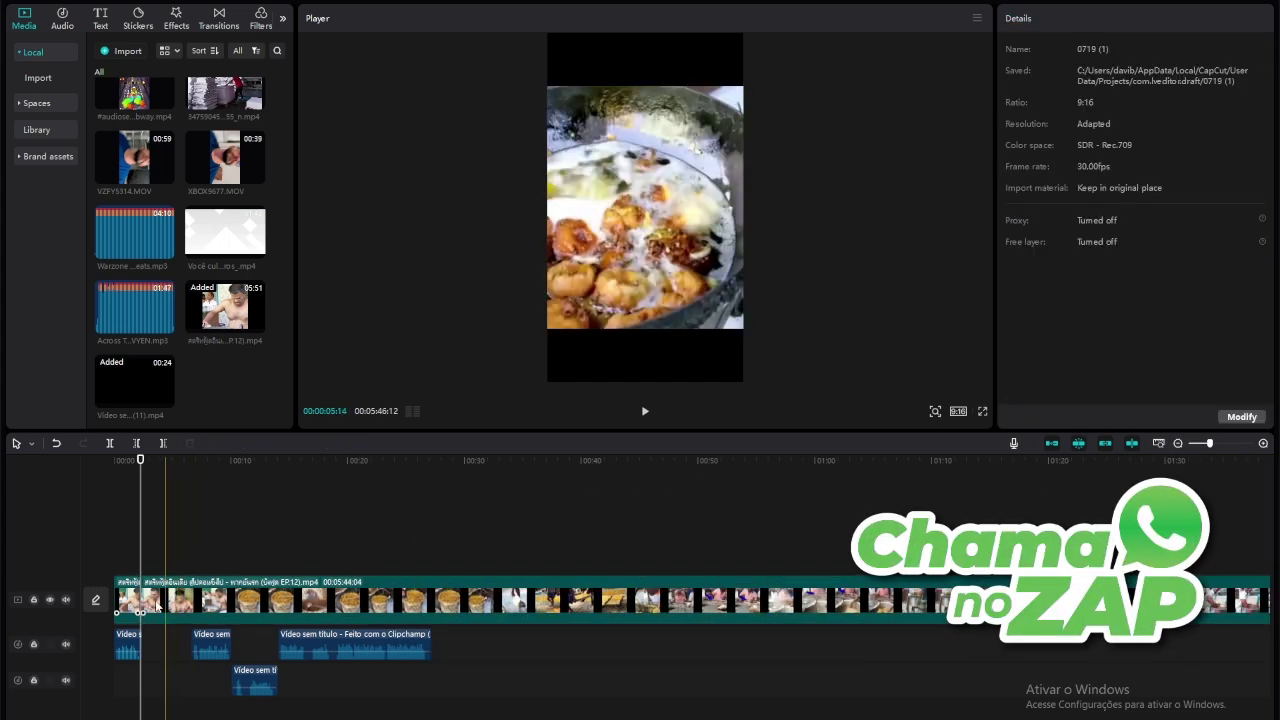
# - Move the second phrase to 00:00:02:08 and the third phrase directly behind it at about 6 seconds, playing back the result
pyautogui.moveTo(203, 641); pyautogui.dragTo(157, 646)
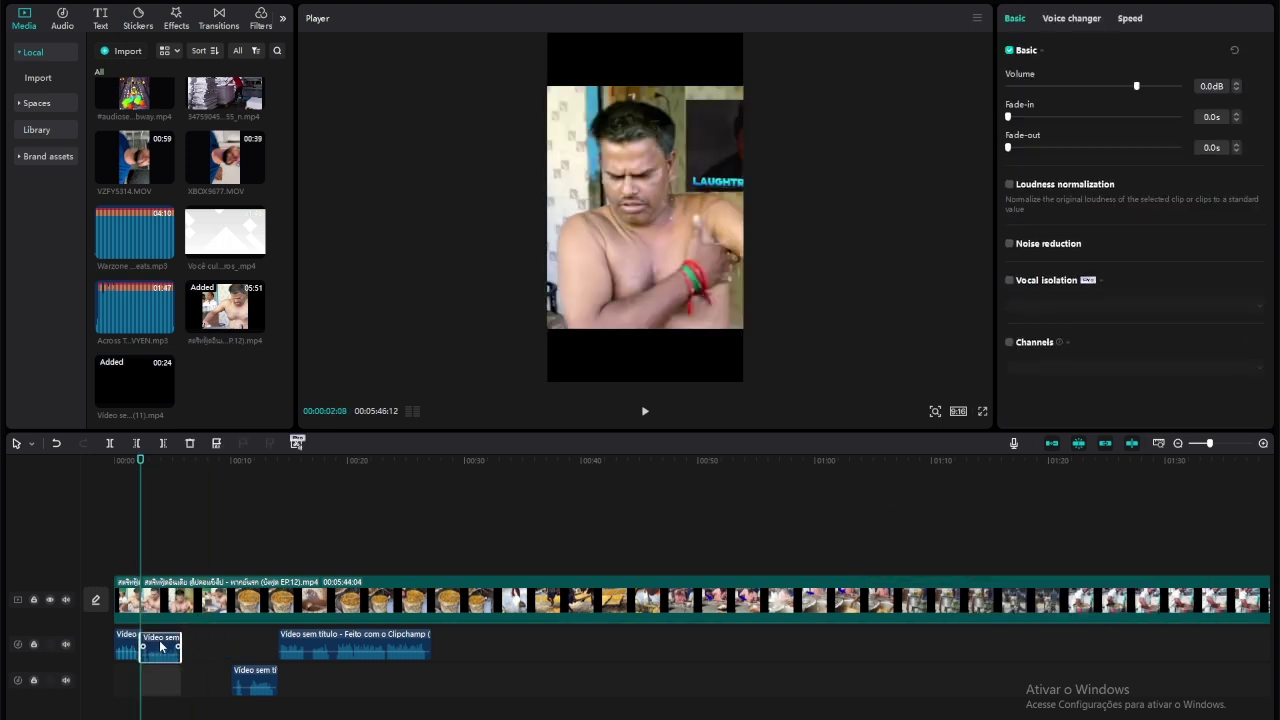
pyautogui.click(122, 460)
pyautogui.press('space')
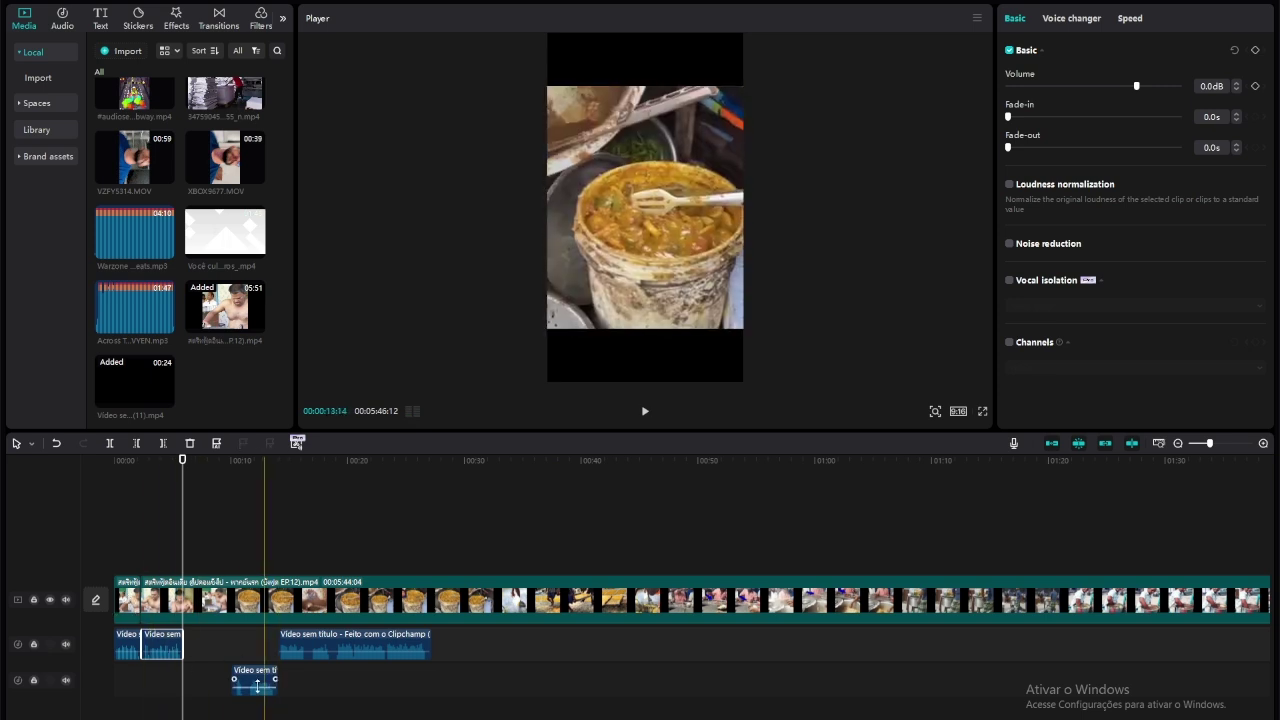
pyautogui.moveTo(241, 678); pyautogui.dragTo(199, 681)
pyautogui.press('space')
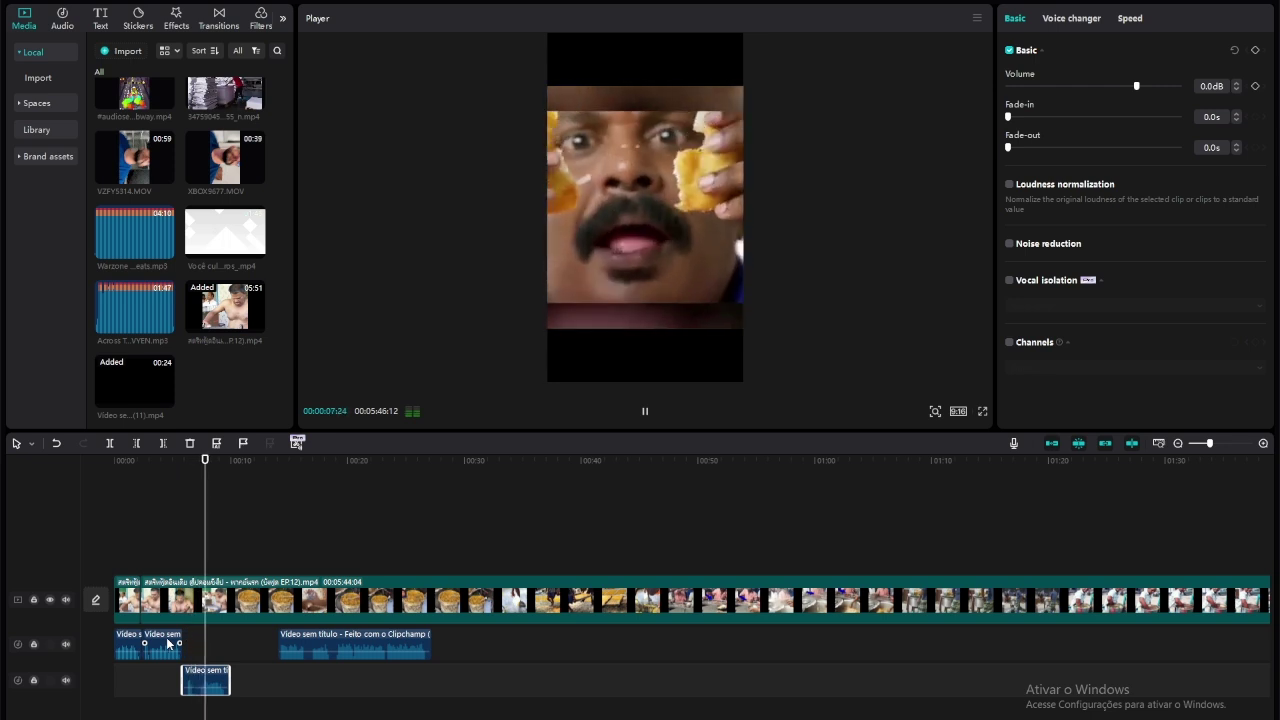
pyautogui.press('space')
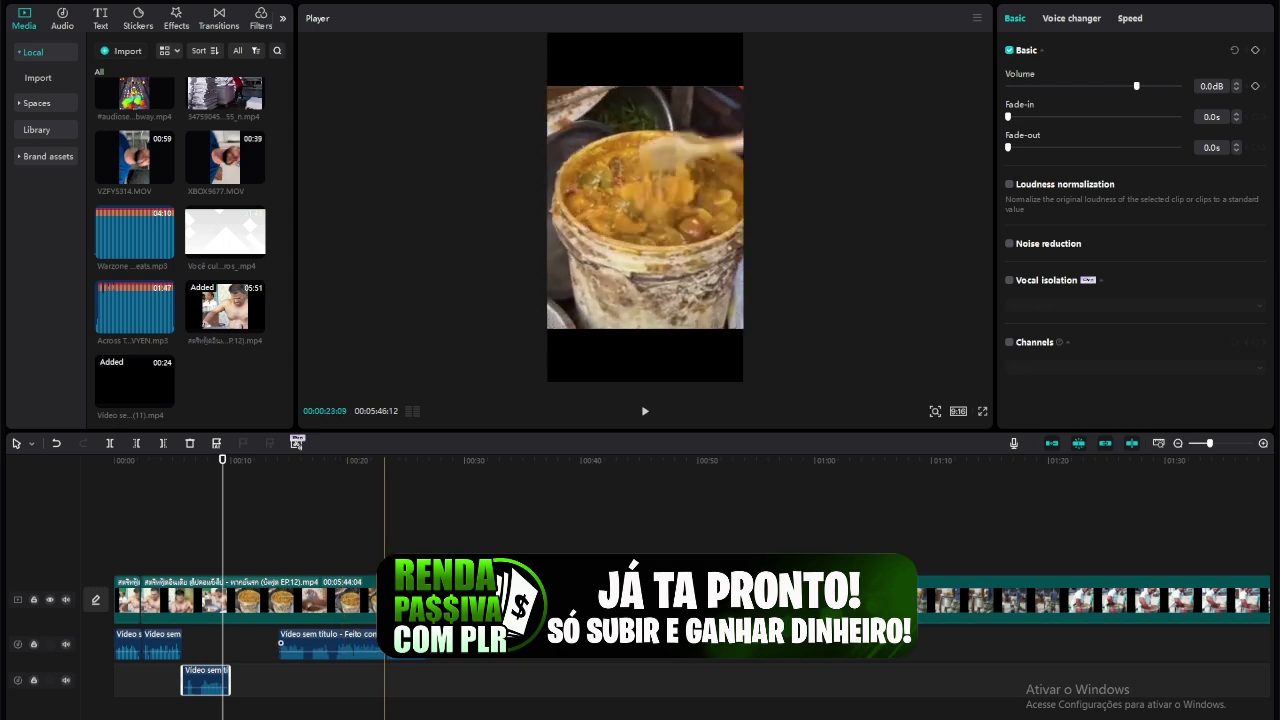
# - Move the remaining narration to the food vendor scene at about 00:01:13 and split it after its first phrase at about 00:01:18
pyautogui.moveTo(383, 645); pyautogui.dragTo(706, 645)
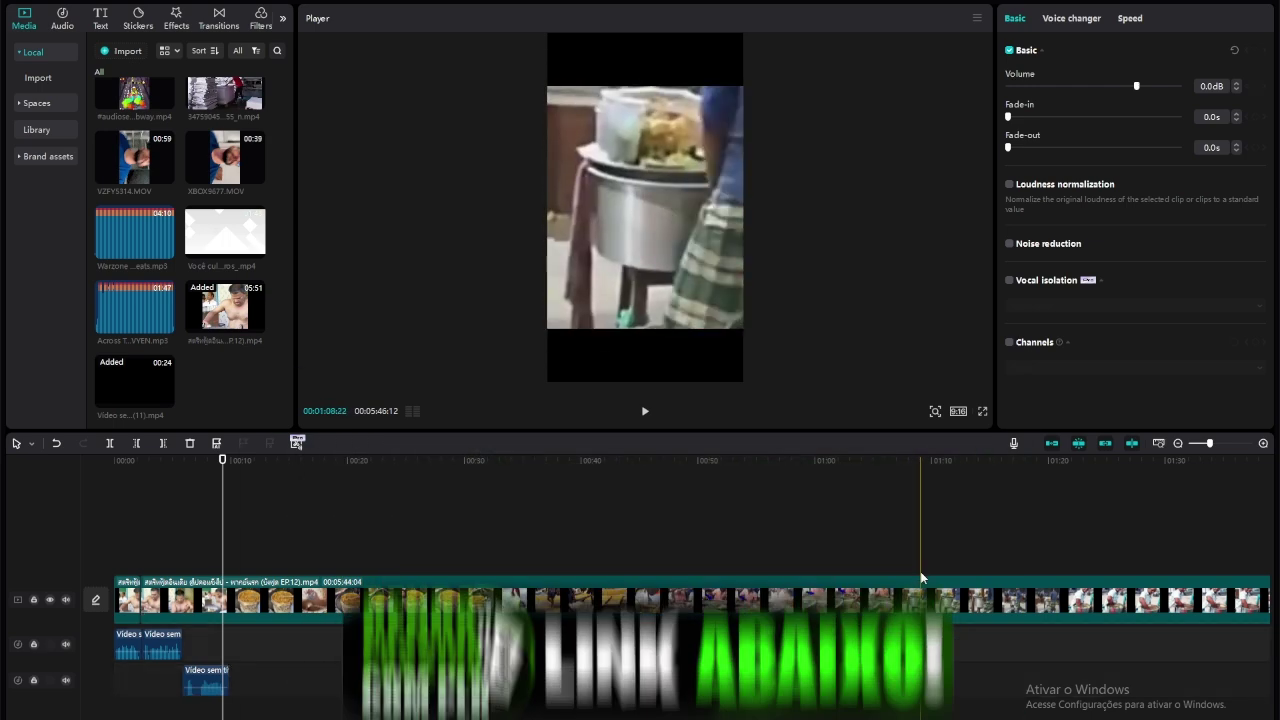
pyautogui.click(973, 573)
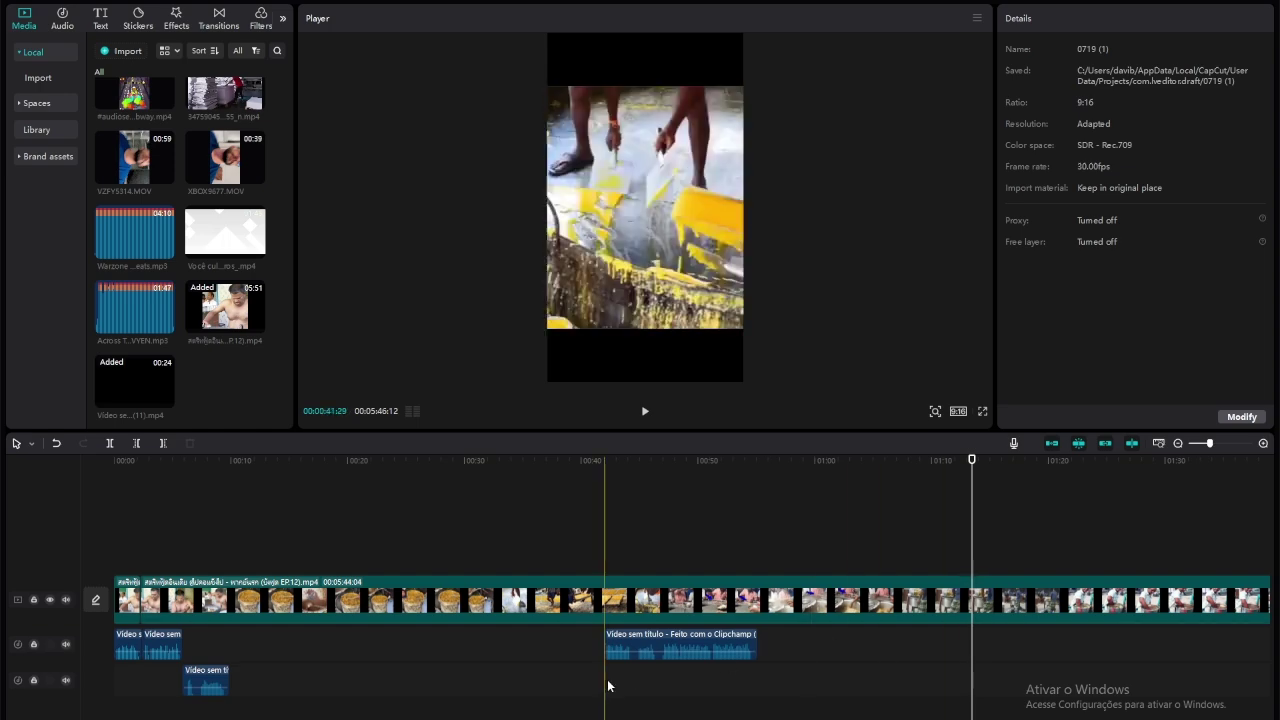
pyautogui.moveTo(773, 647); pyautogui.dragTo(959, 606)
pyautogui.press('space')
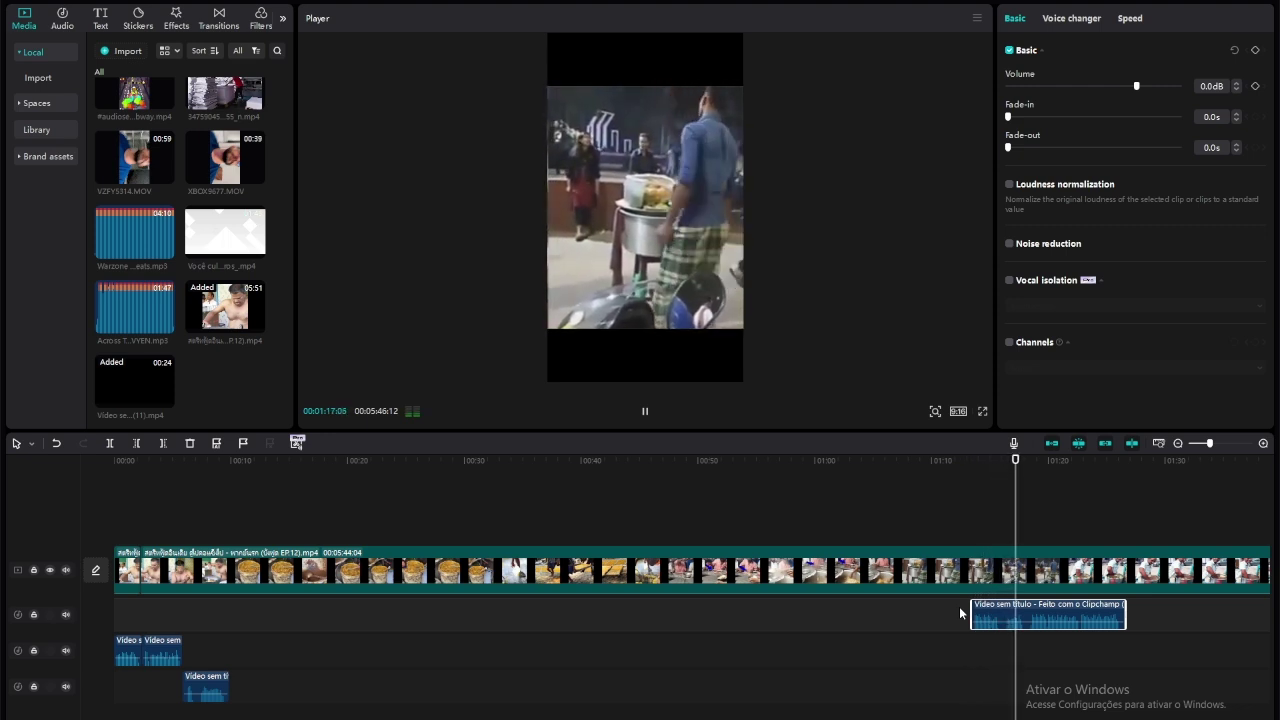
pyautogui.press('space')
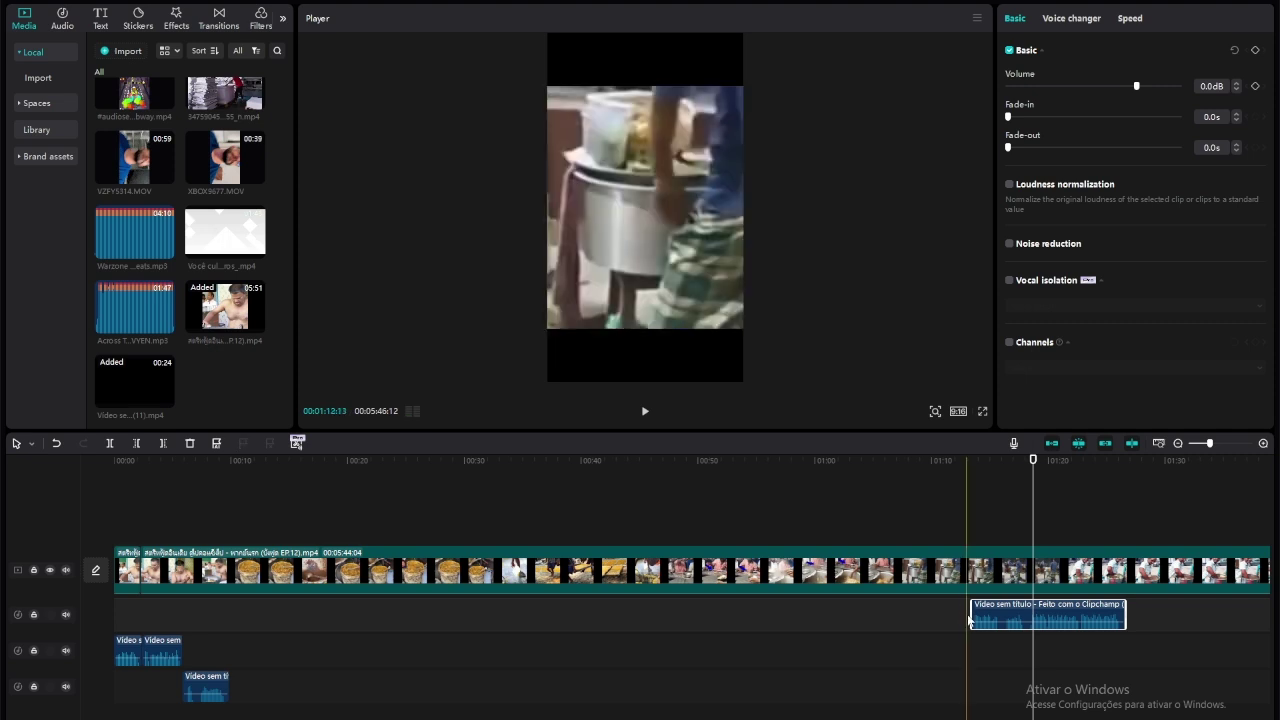
pyautogui.press('b')
pyautogui.click(1027, 615)
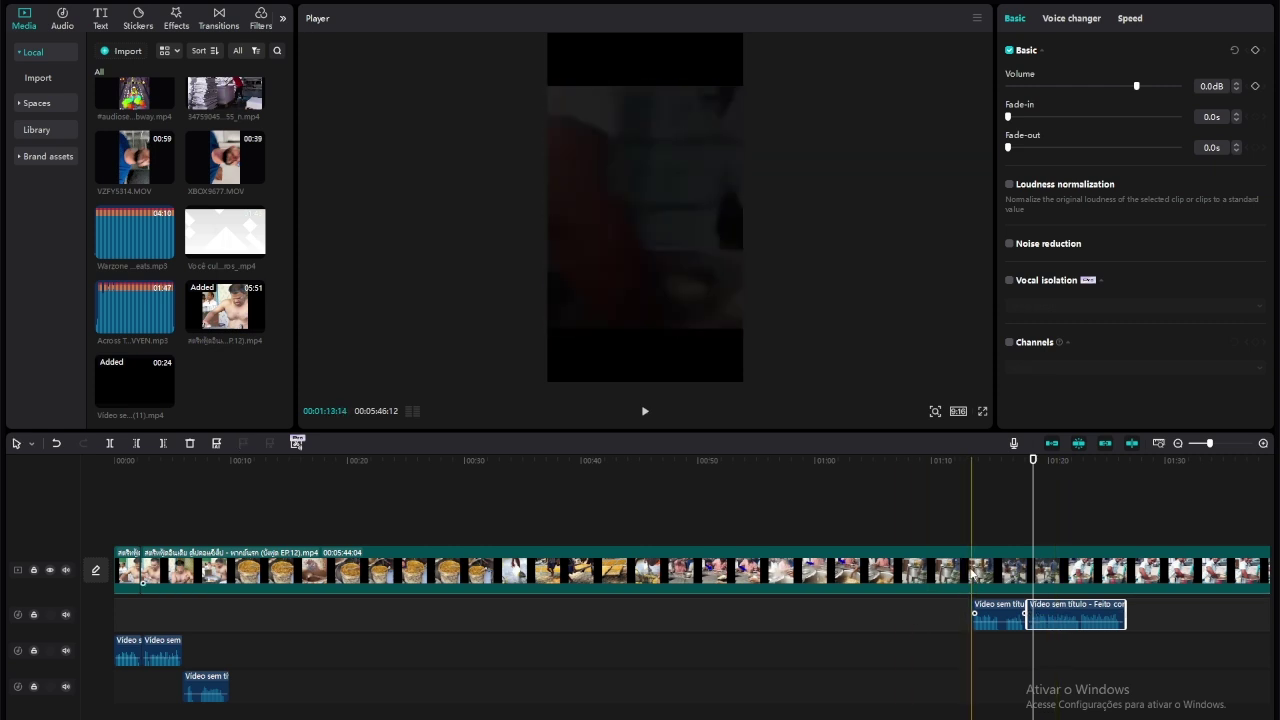
# - Split the video at the third phrase's end near 10 seconds and at about 00:01:13, and delete the section between the cuts
pyautogui.press('b')
pyautogui.click(233, 568)
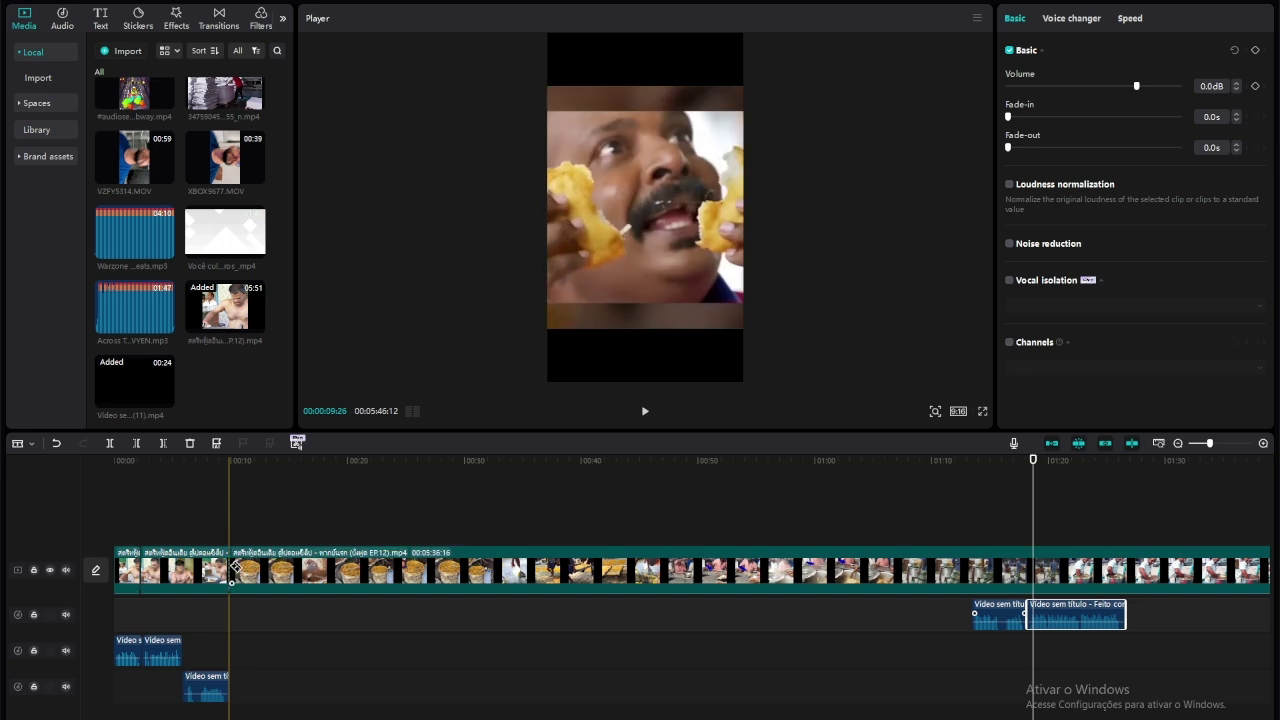
pyautogui.click(971, 572)
pyautogui.press('a')
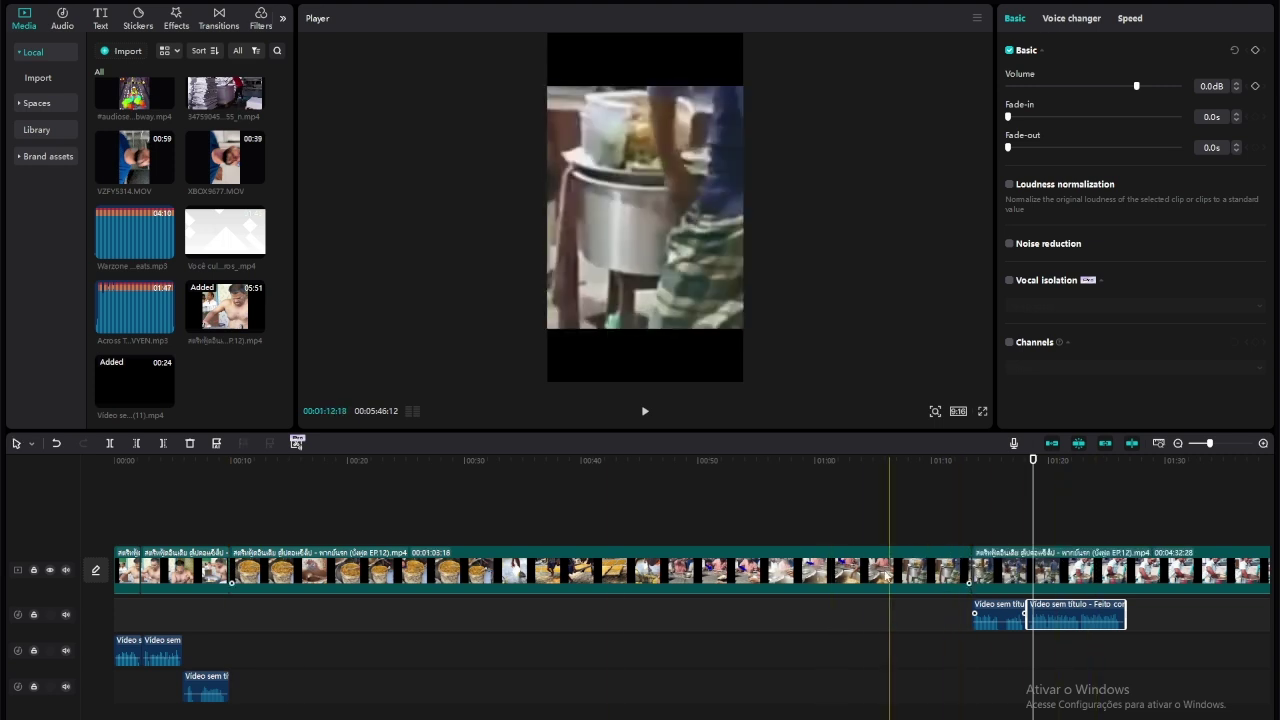
pyautogui.click(862, 573)
pyautogui.press('Delete')
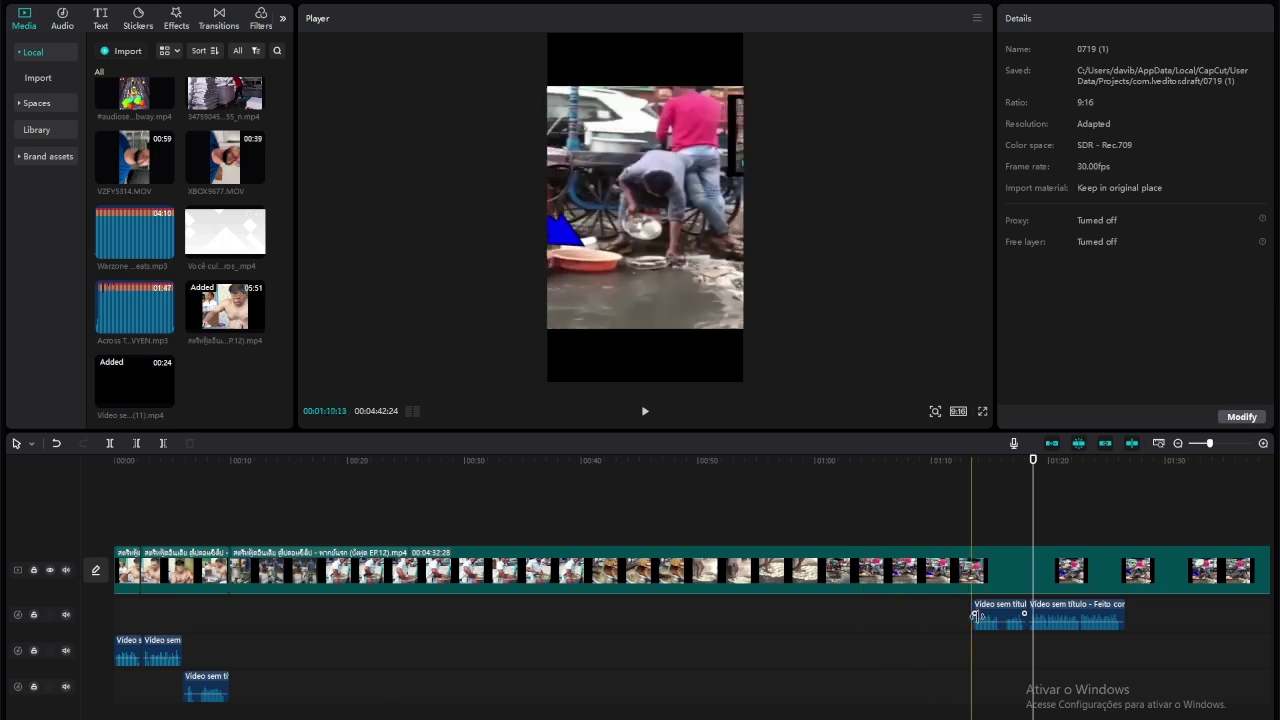
# - Move the fourth phrase to about 10 seconds under the food vendor scene and play the project from its beginning
pyautogui.moveTo(1010, 610); pyautogui.dragTo(259, 656)
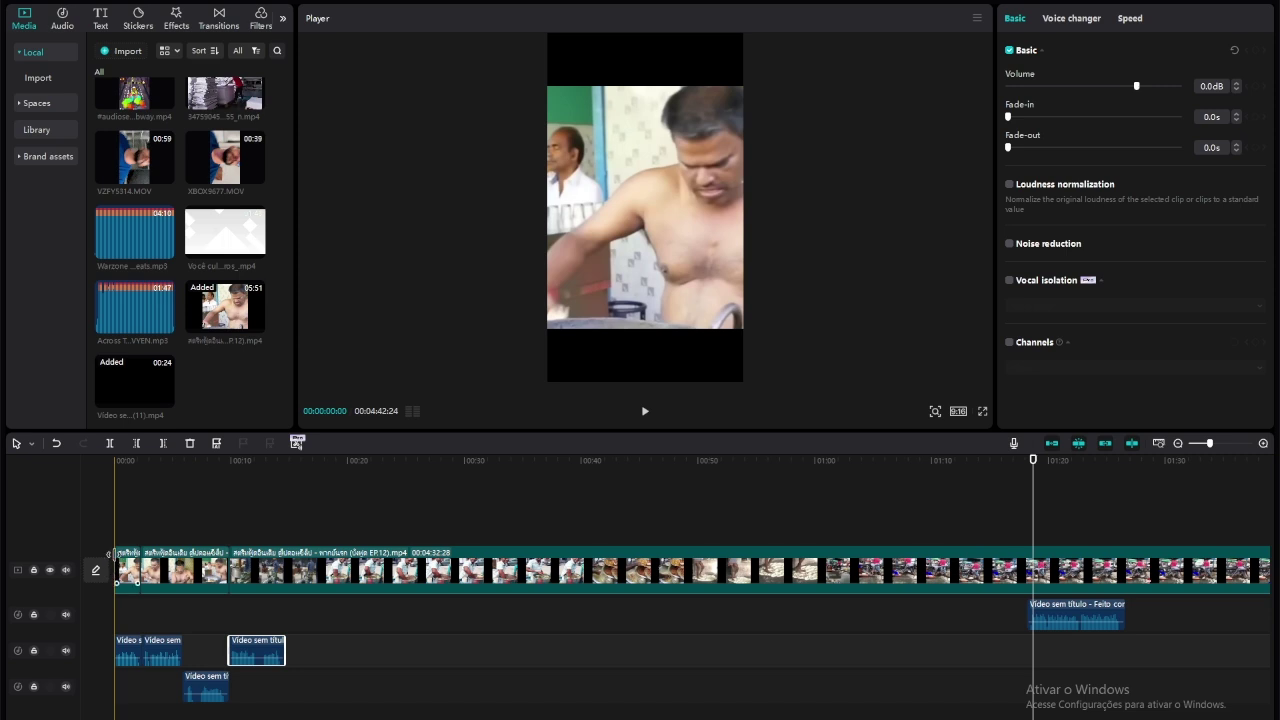
pyautogui.click(115, 533)
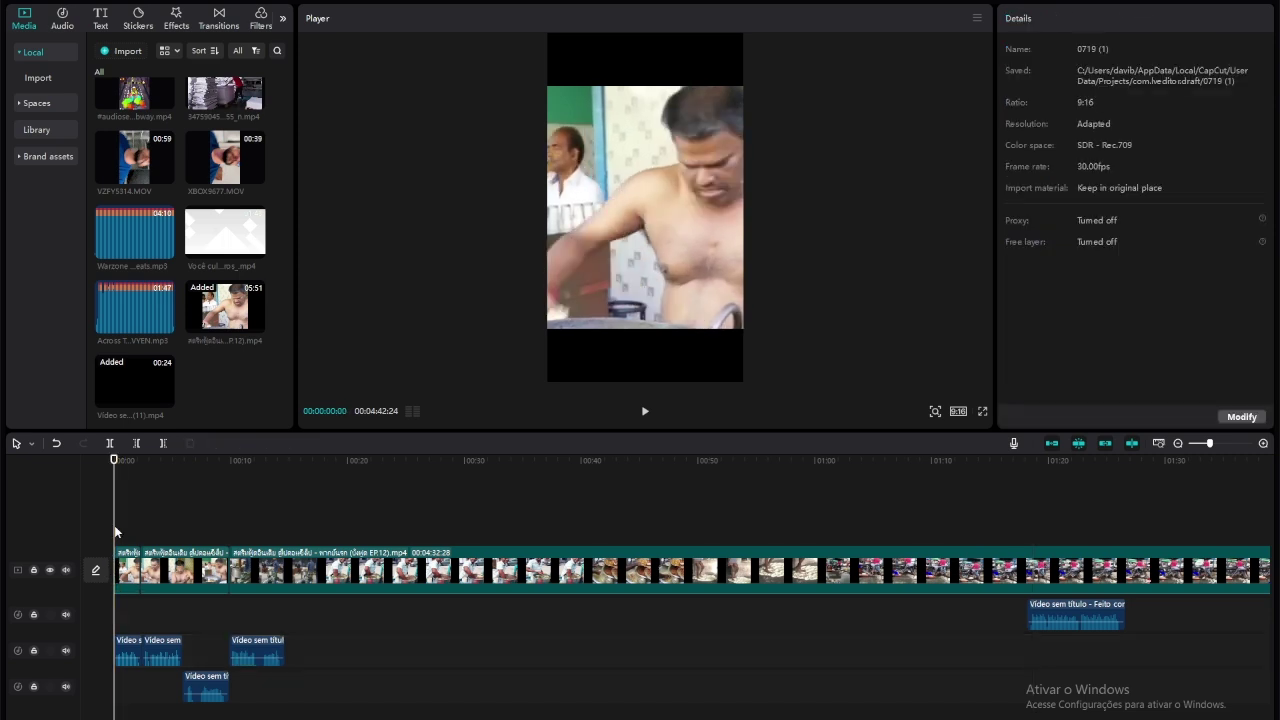
pyautogui.press('space')
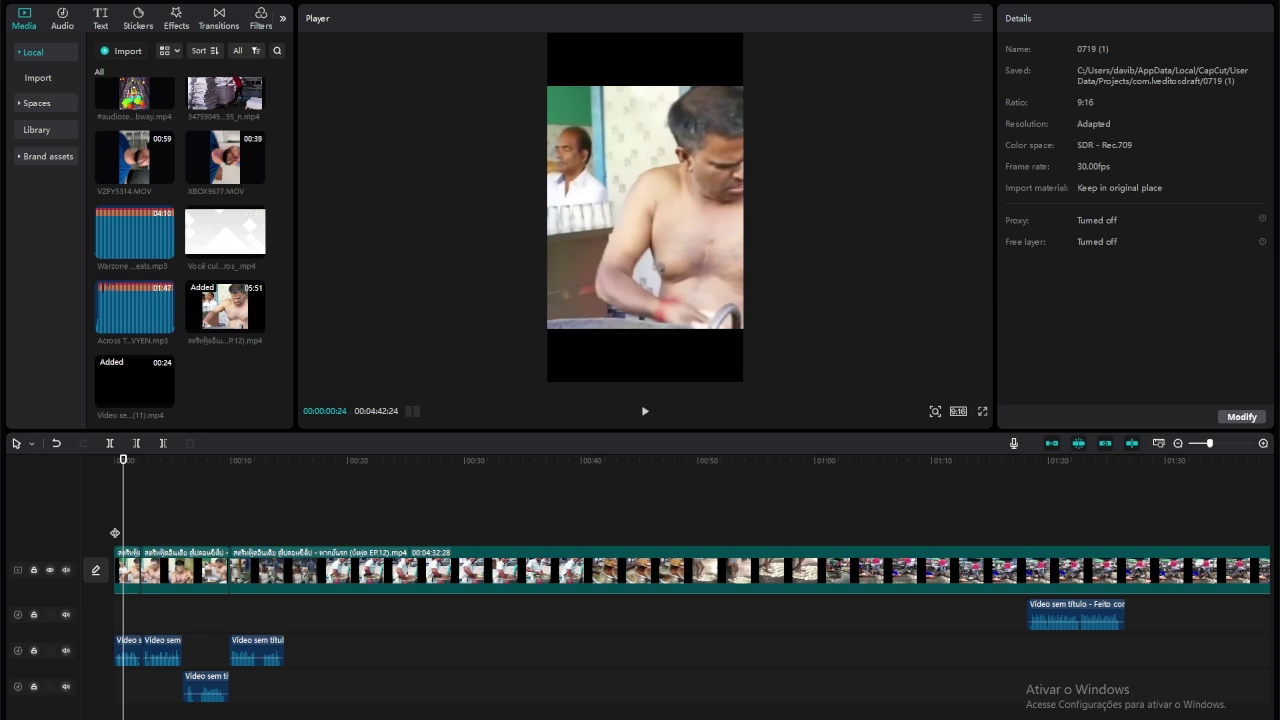
pyautogui.press('space')
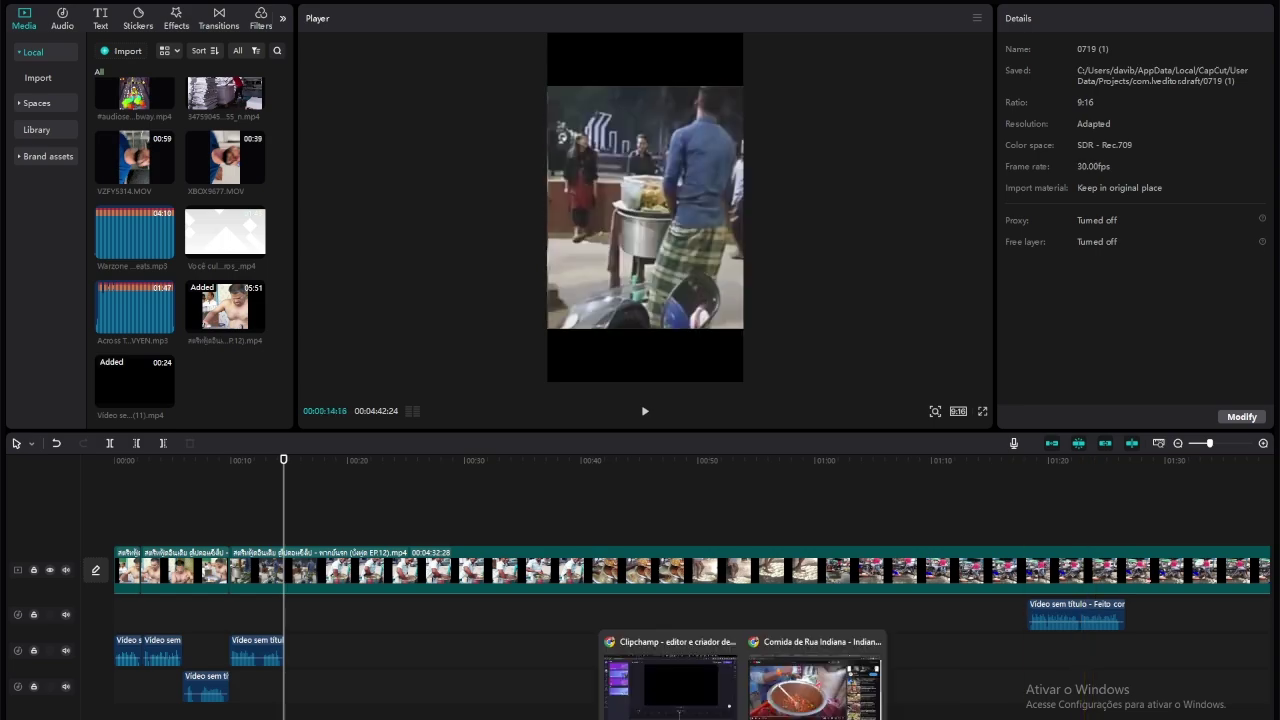
# - Switch to the browser and examine the PLR course modules on Kiwify and the offered PLR products on its sales page
pyautogui.click(677, 688)
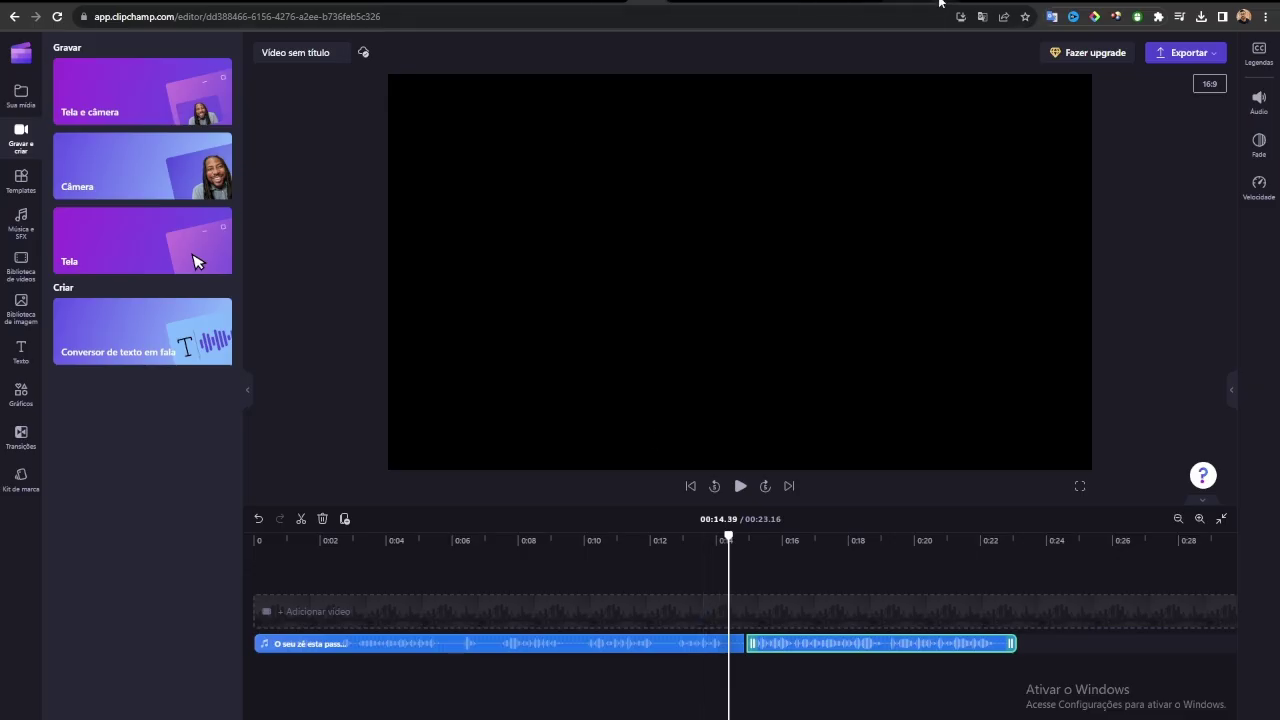
pyautogui.click(1030, 2)
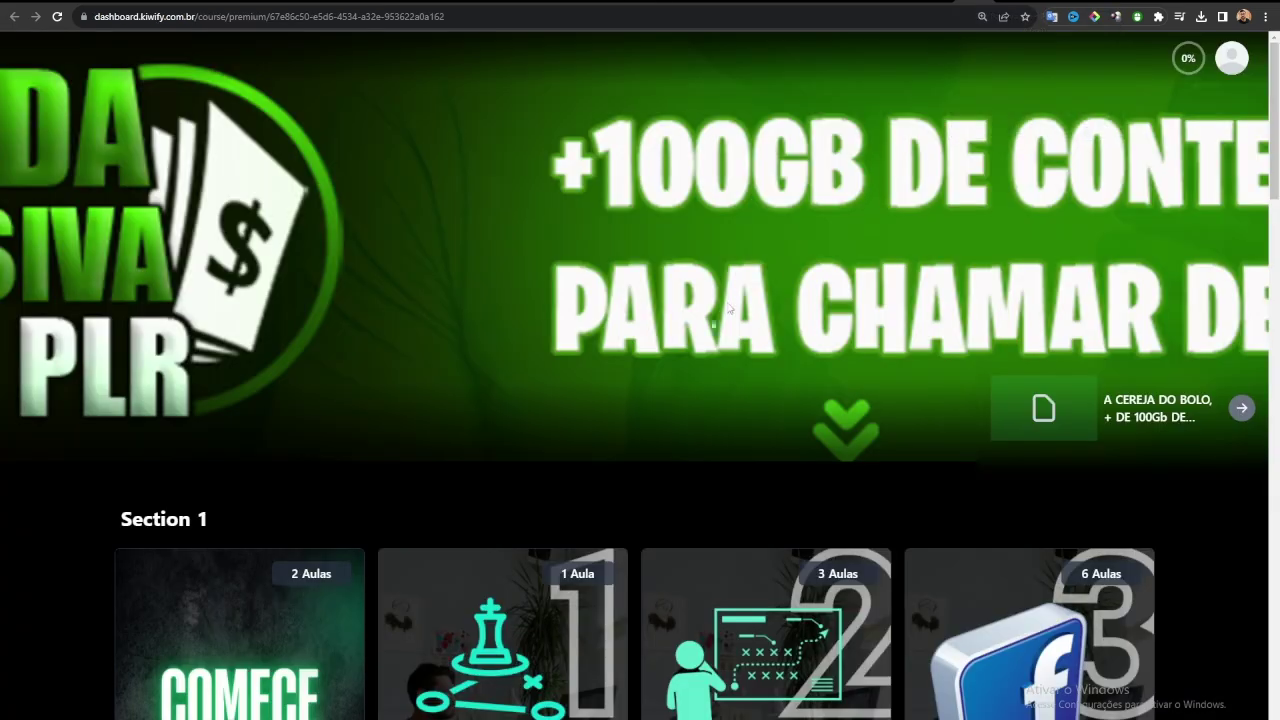
pyautogui.scroll(-15, 687, 349)
pyautogui.scroll(-6, 687, 349)
pyautogui.scroll(13, 687, 349)
pyautogui.scroll(10, 687, 349)
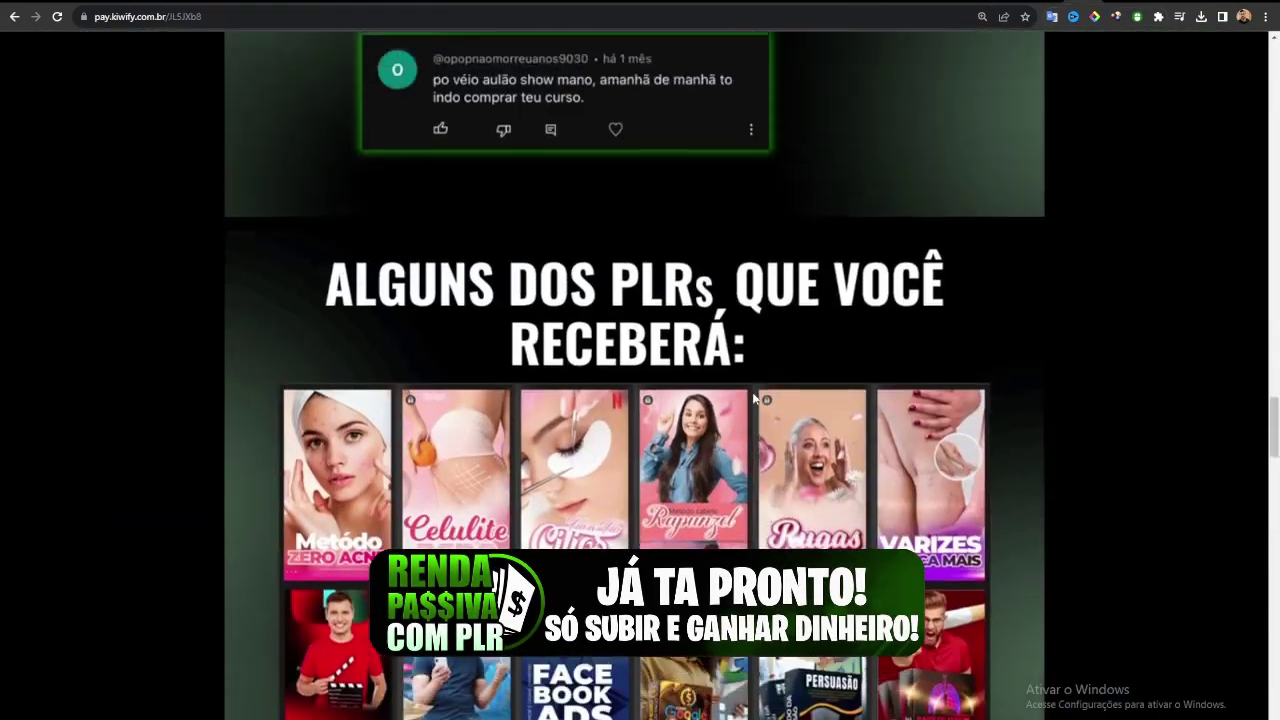
pyautogui.scroll(-3, 755, 398)
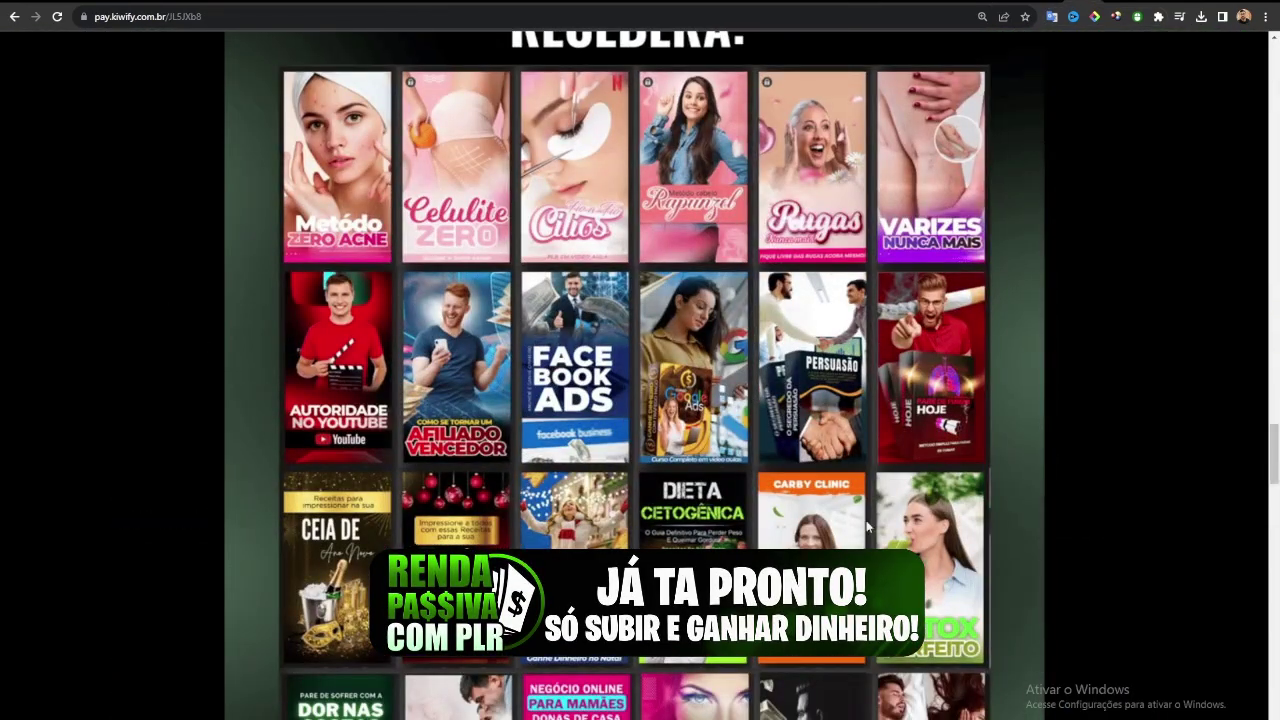
pyautogui.scroll(-3, 876, 481)
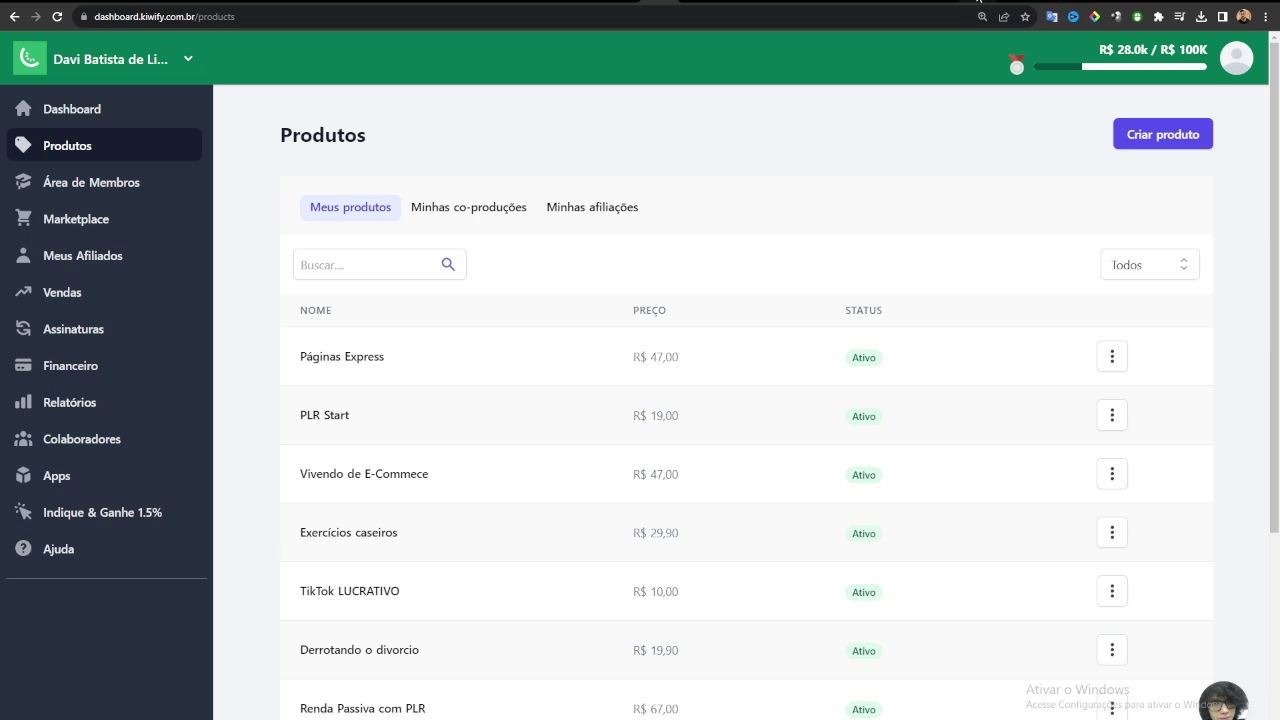
# - Review the Kiwify members area's module sections from the introductory modules through the PLR packs and extras
pyautogui.click(981, 1)
pyautogui.scroll(-7, 453, 472)
pyautogui.scroll(-4, 452, 472)
pyautogui.scroll(-7, 545, 338)
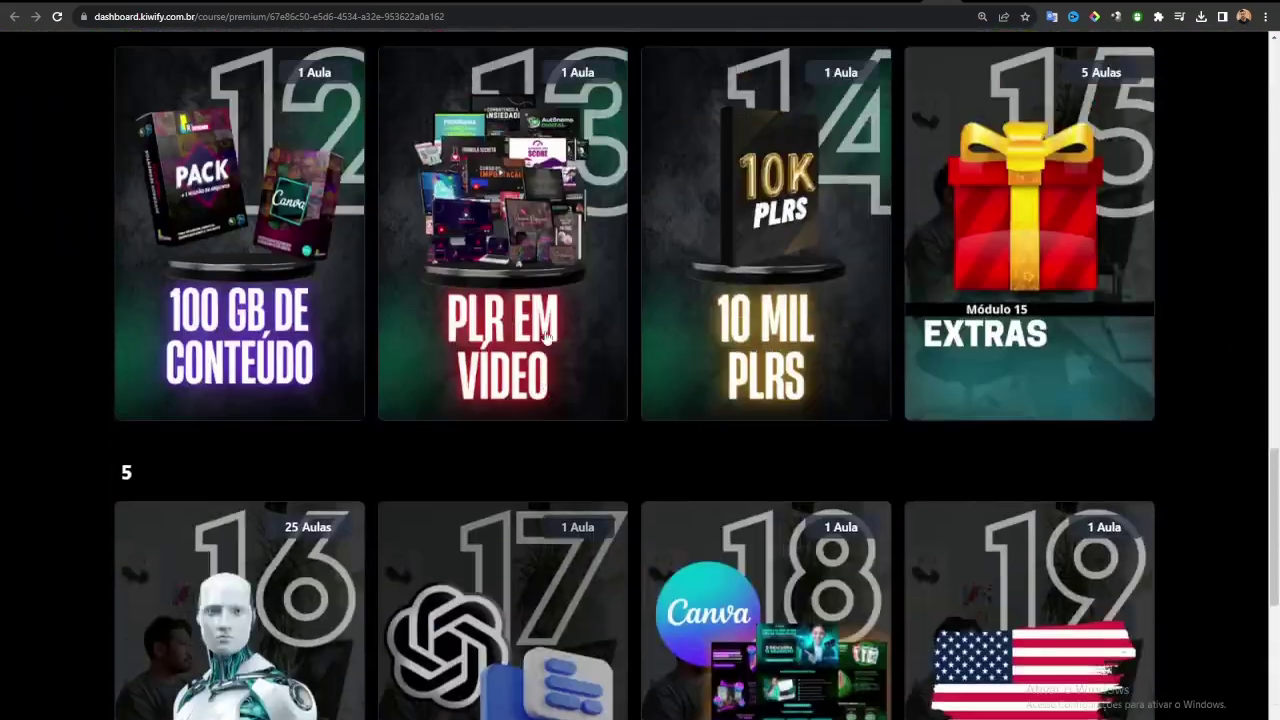
pyautogui.scroll(15, 544, 337)
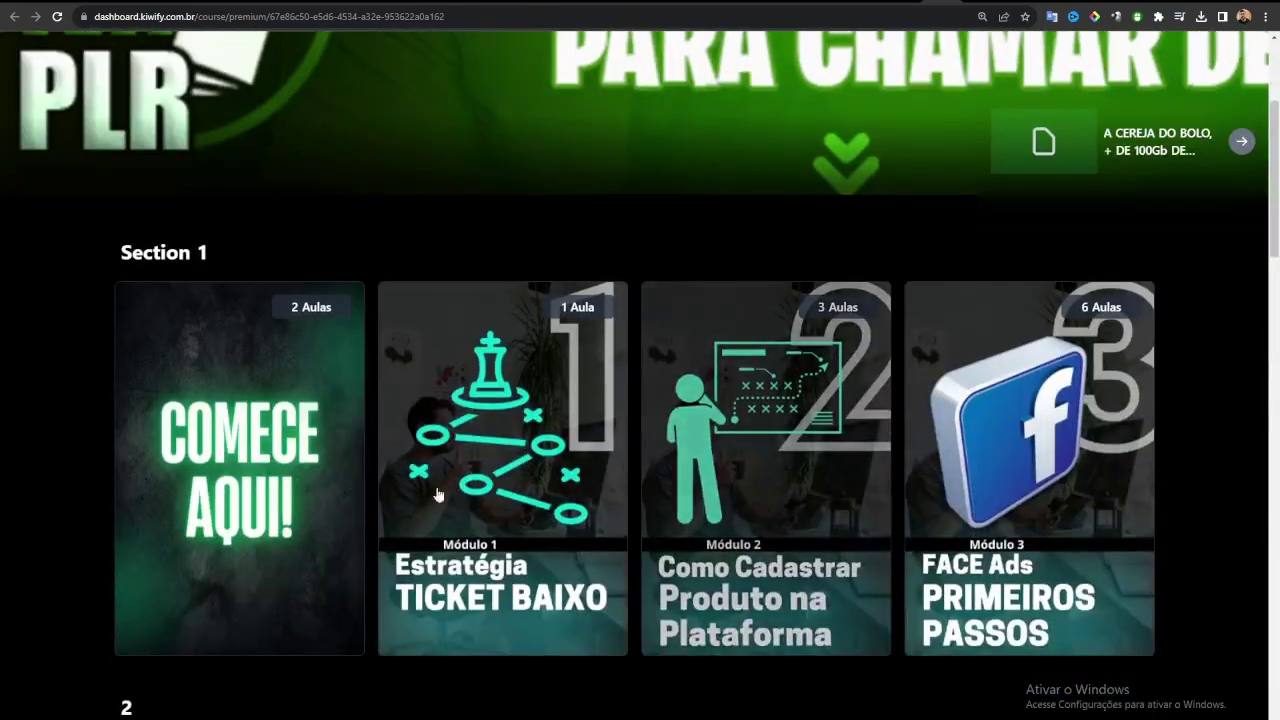
pyautogui.scroll(-1, 590, 487)
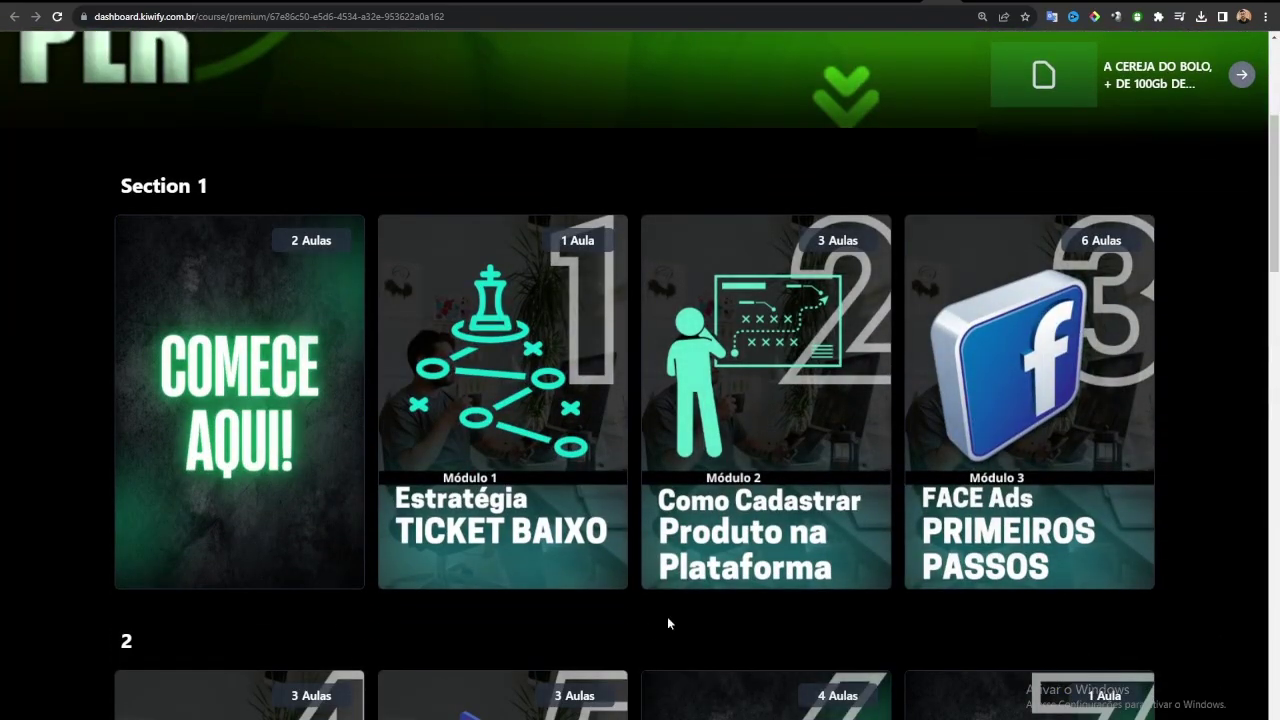
pyautogui.scroll(-12, 612, 333)
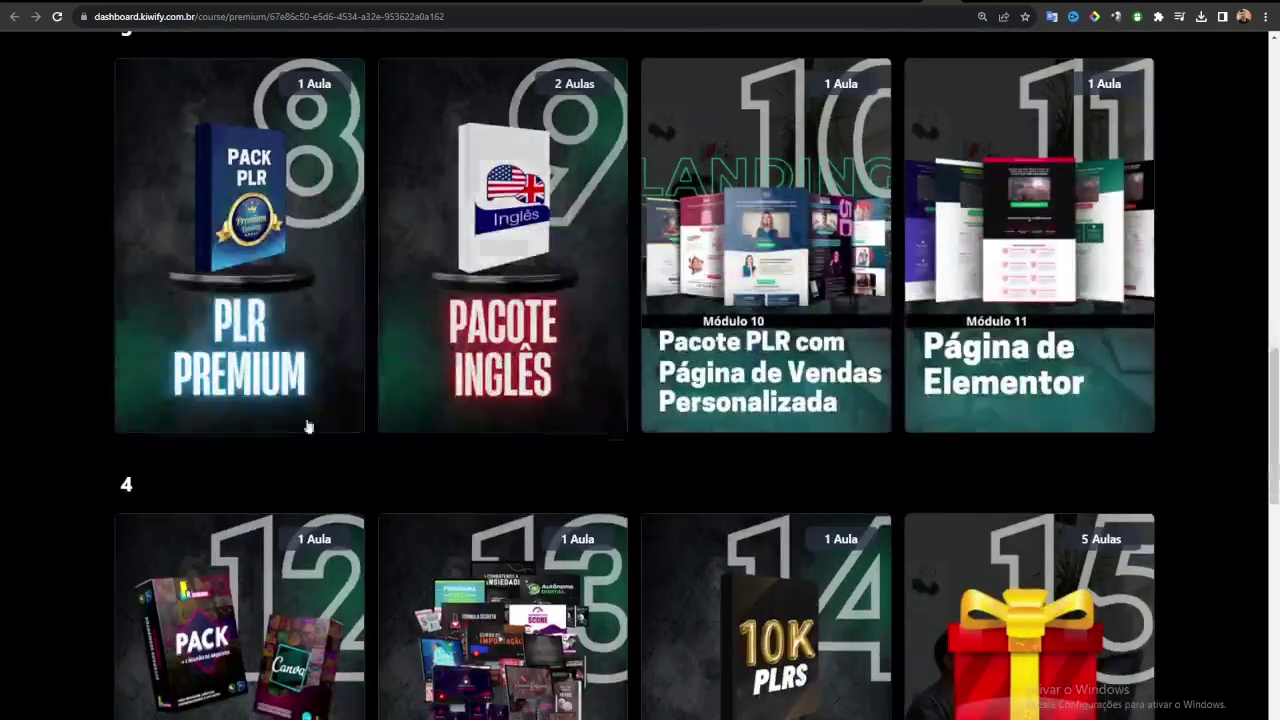
pyautogui.scroll(-6, 528, 503)
pyautogui.scroll(3, 336, 278)
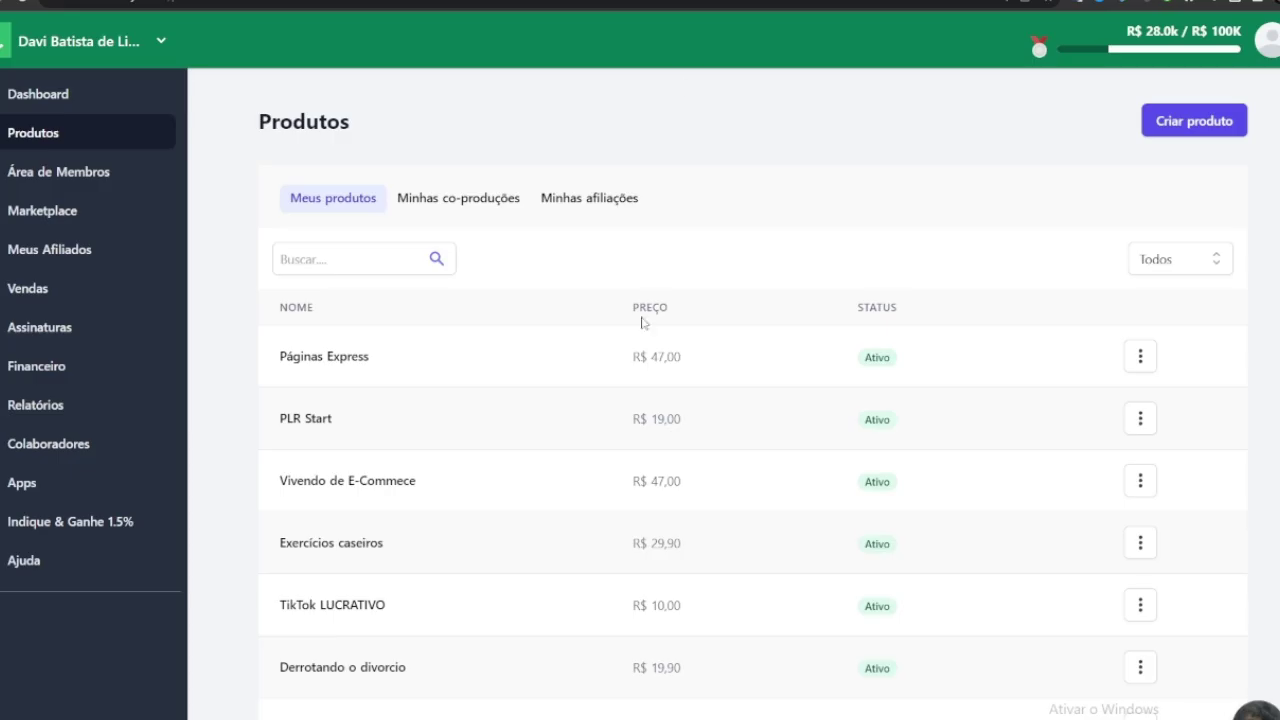
# - Open the Kiwify product creation form, review its product name and price fields, and close it without creating a product
pyautogui.click(1210, 120)
pyautogui.click(660, 488)
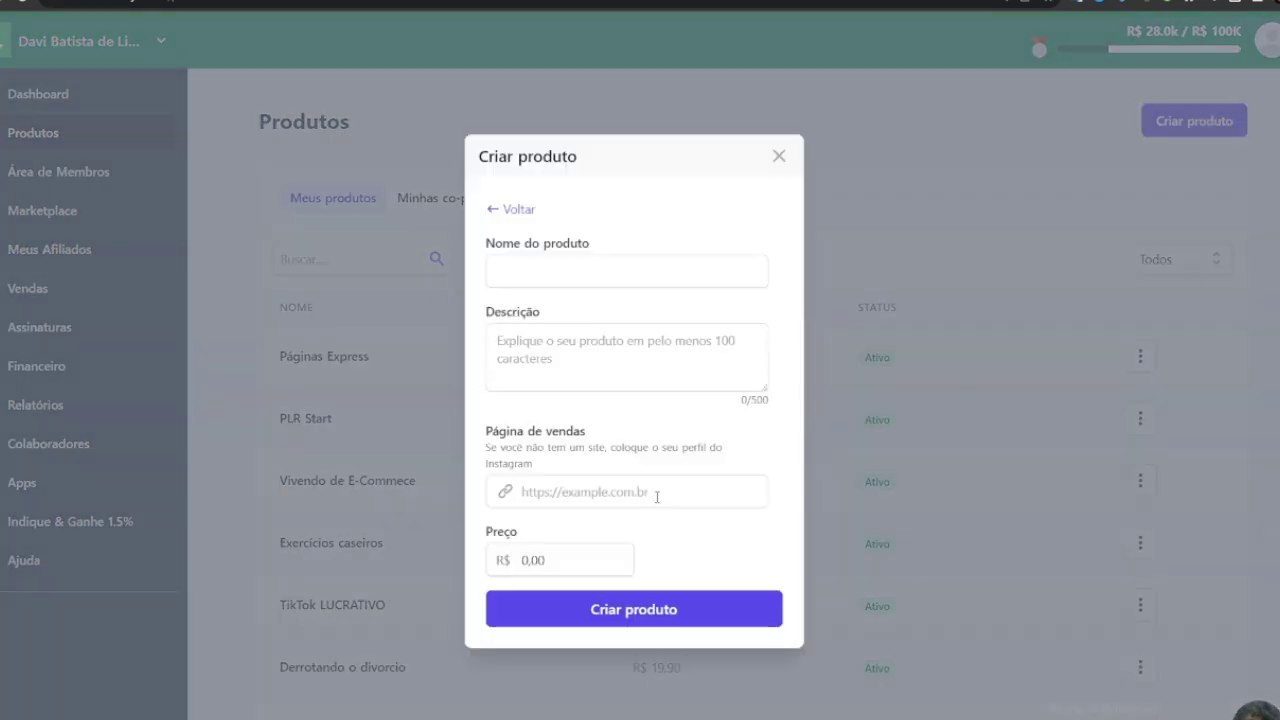
pyautogui.click(538, 279)
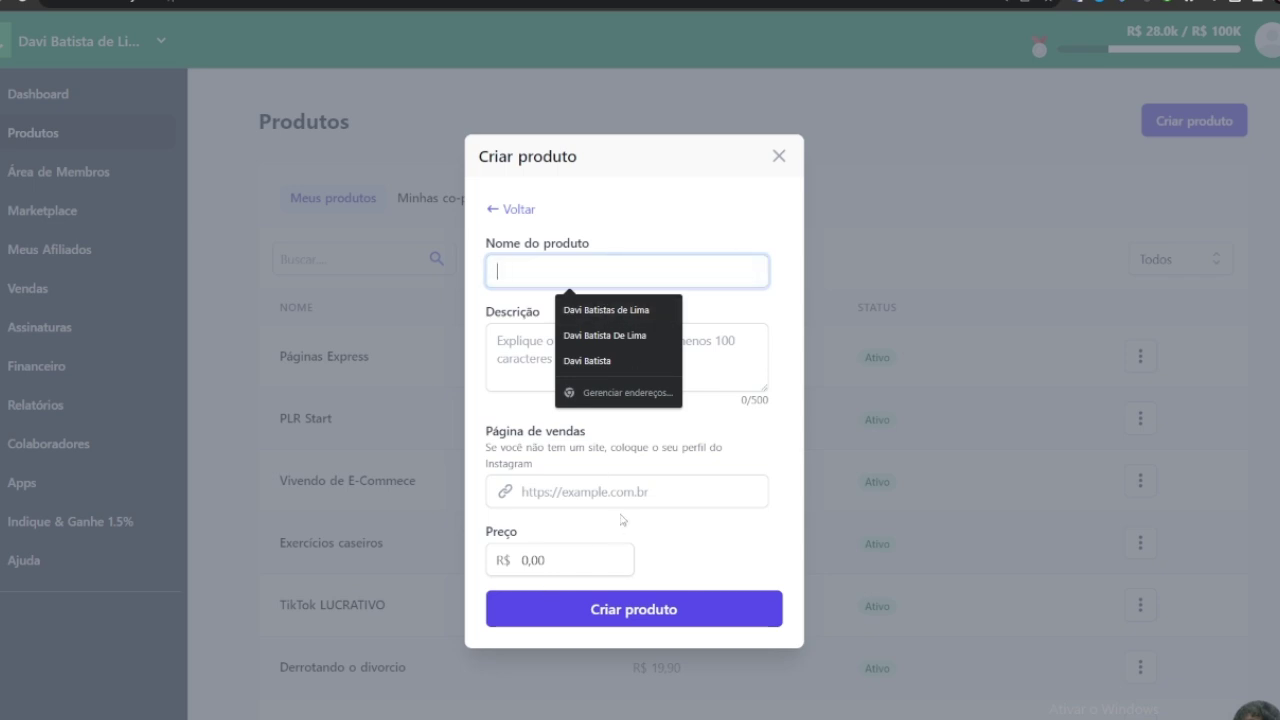
pyautogui.click(526, 560)
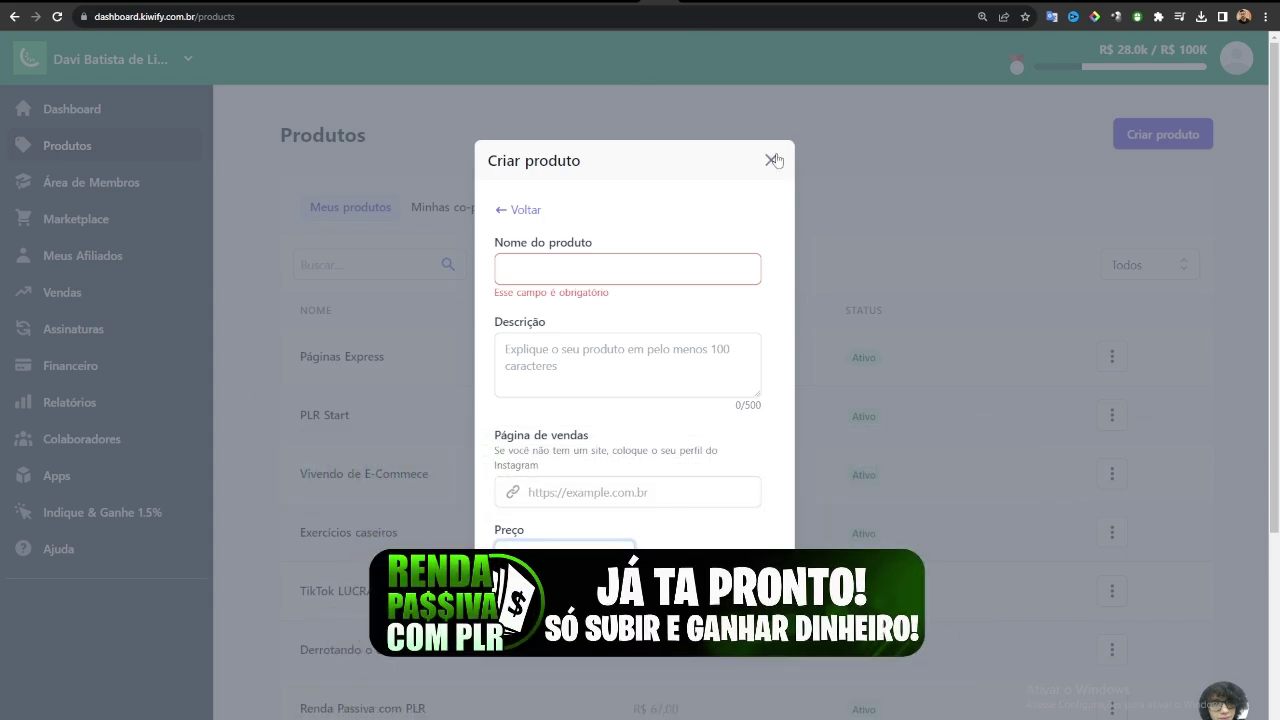
pyautogui.click(772, 160)
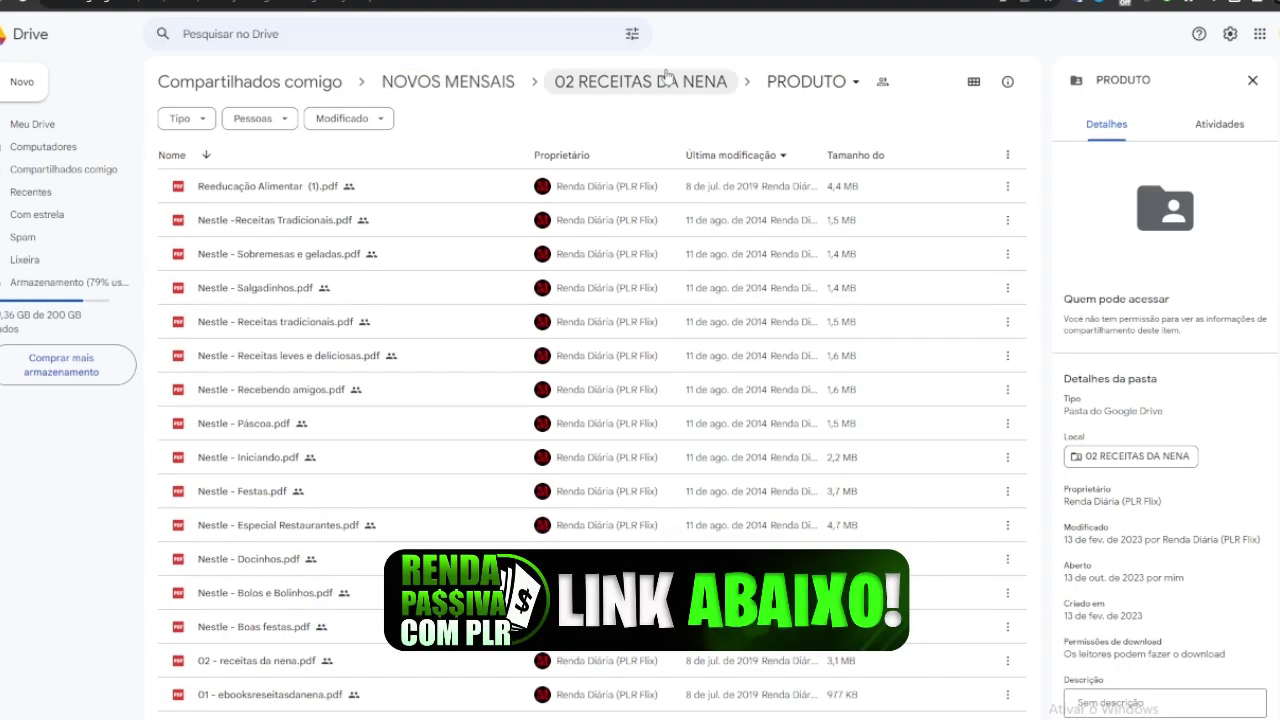
# - In Drive's 02 RECEITAS DA NENA folder, open IDENTIDADE VISUAL and preview reeducação alimentar.png, nena png (1).png and Nena Play.fw.png
pyautogui.hotkey('alt', 'Left')
pyautogui.doubleClick(330, 228)
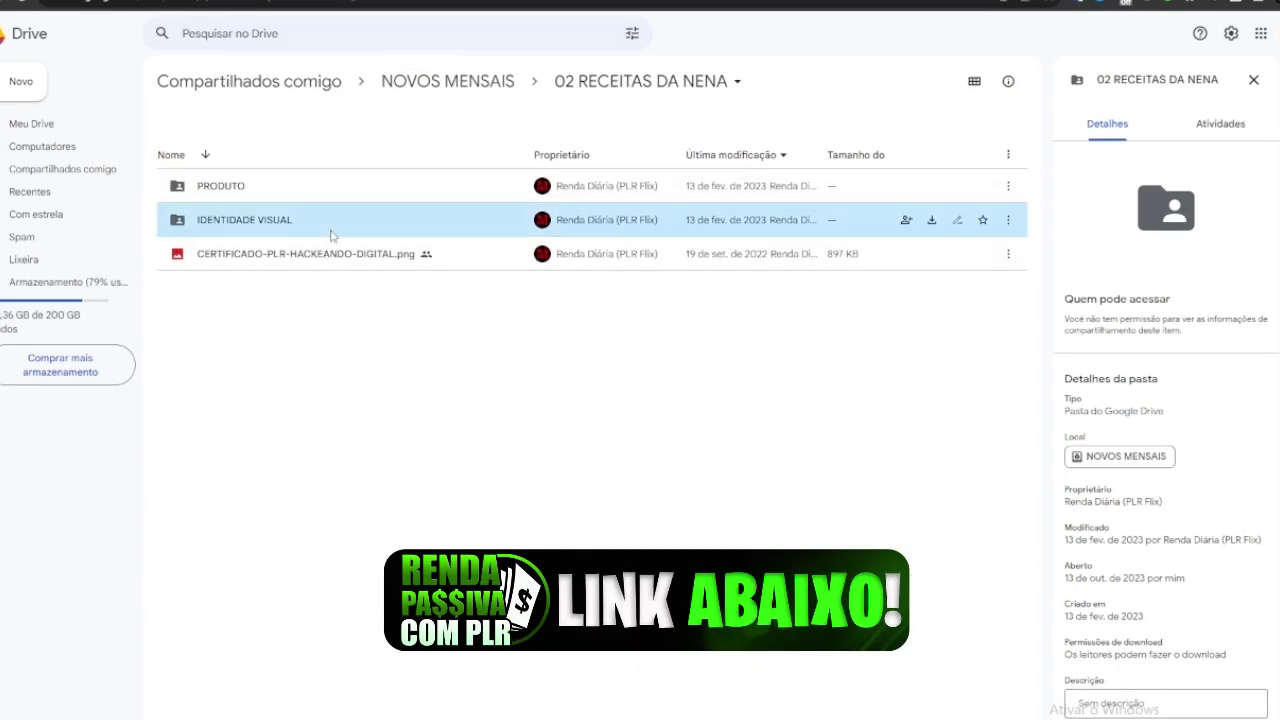
pyautogui.doubleClick(358, 191)
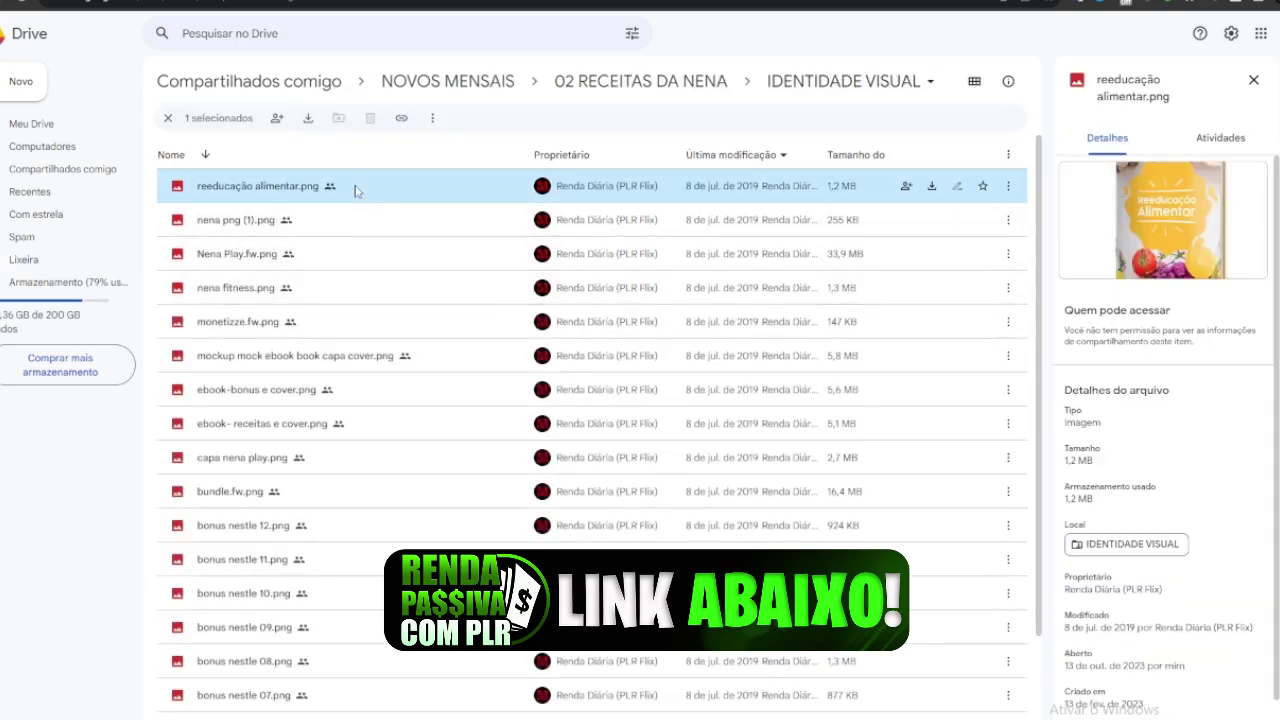
pyautogui.click(157, 423)
pyautogui.doubleClick(346, 220)
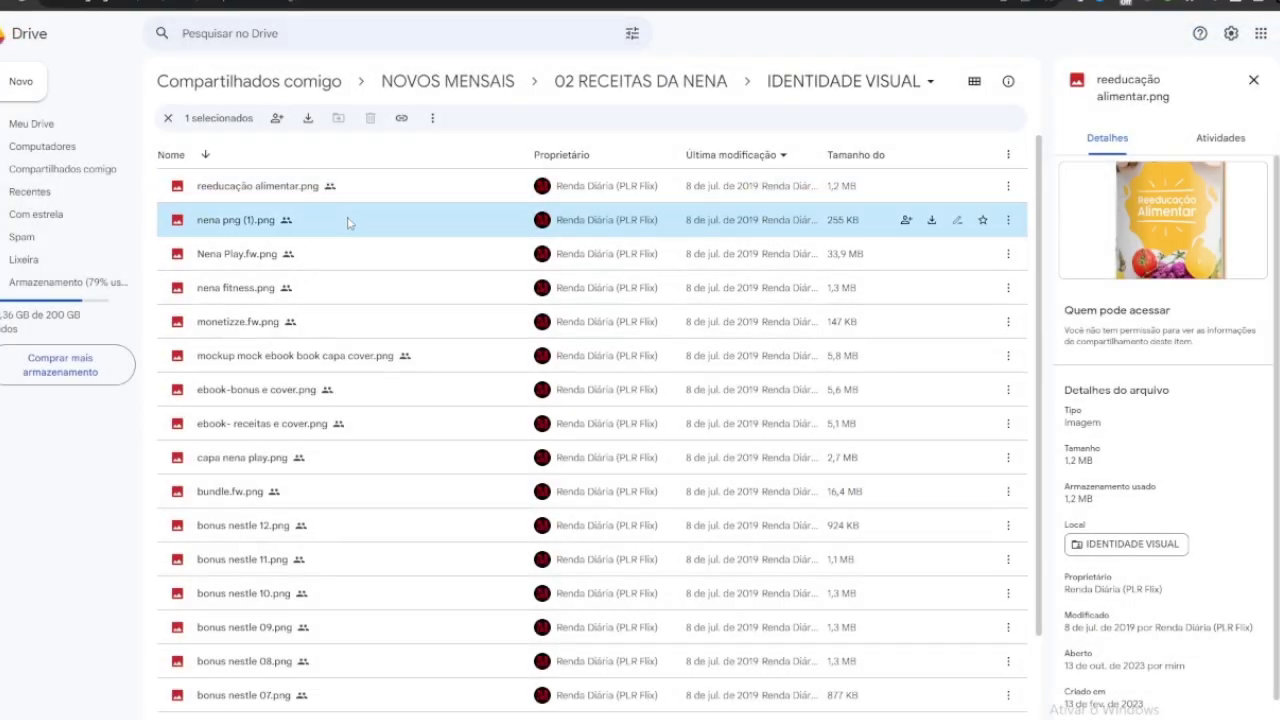
pyautogui.click(59, 524)
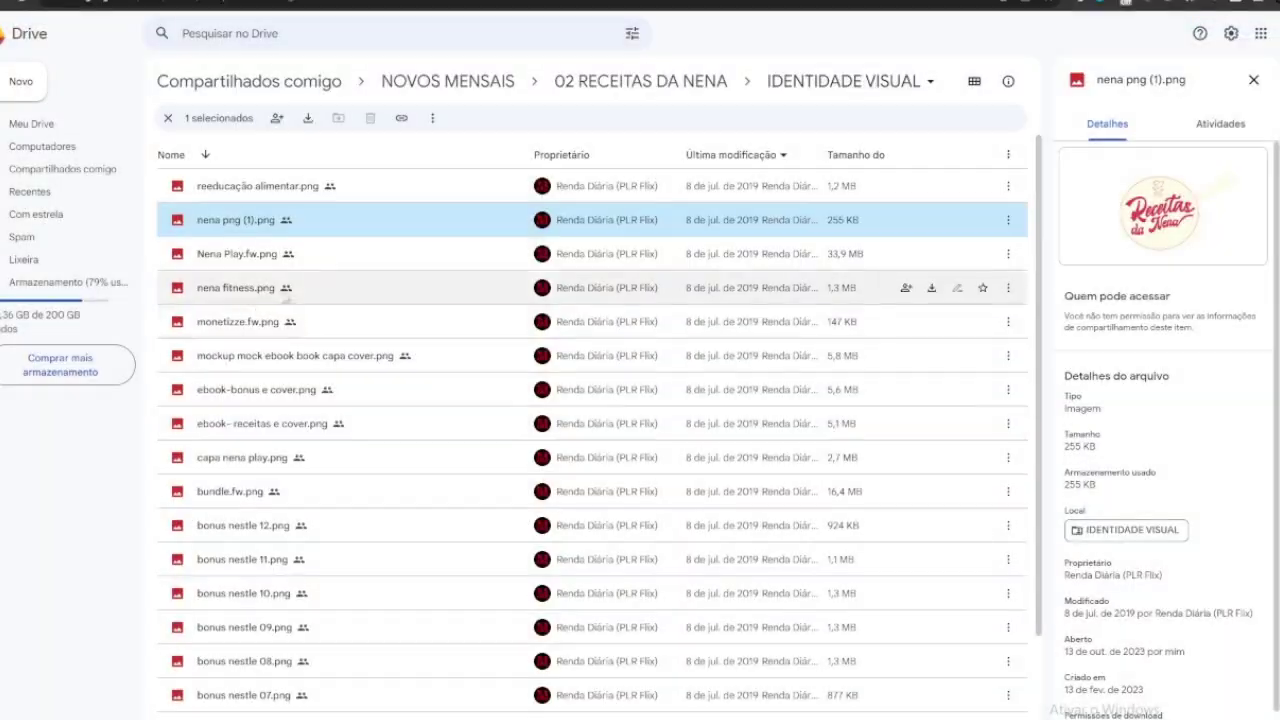
pyautogui.doubleClick(330, 254)
pyautogui.click(82, 539)
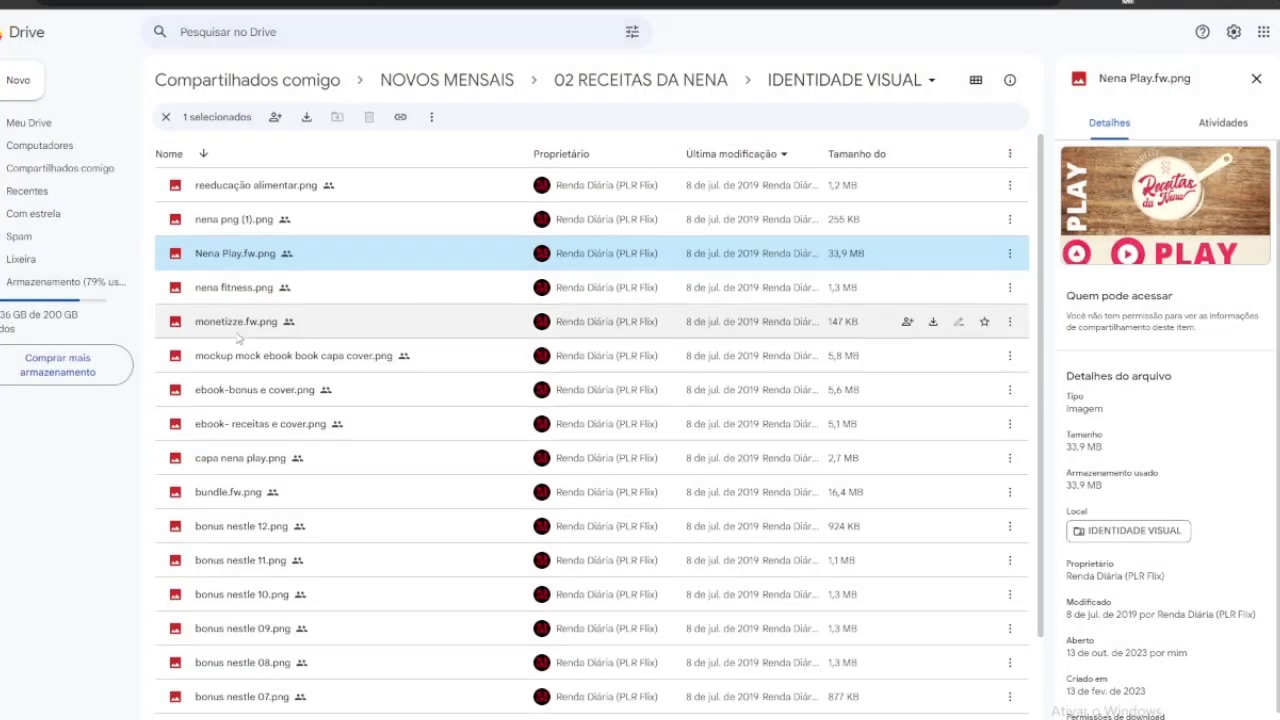
# - Preview nena fitness.png and the book cover image monetizze.fw.png in the IDENTIDADE VISUAL folder
pyautogui.click(336, 288)
pyautogui.doubleClick(336, 288)
pyautogui.press('Escape')
pyautogui.press('Down')
pyautogui.press('Return')
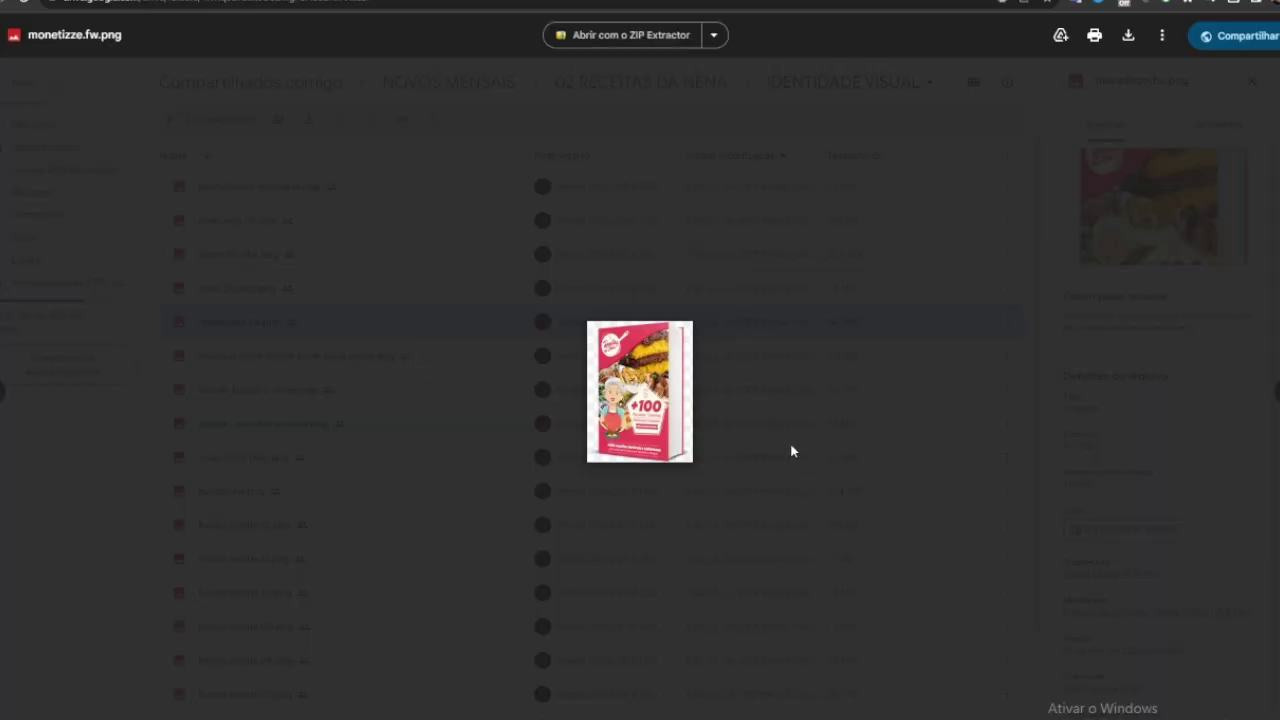
pyautogui.click(49, 449)
pyautogui.press('Down')
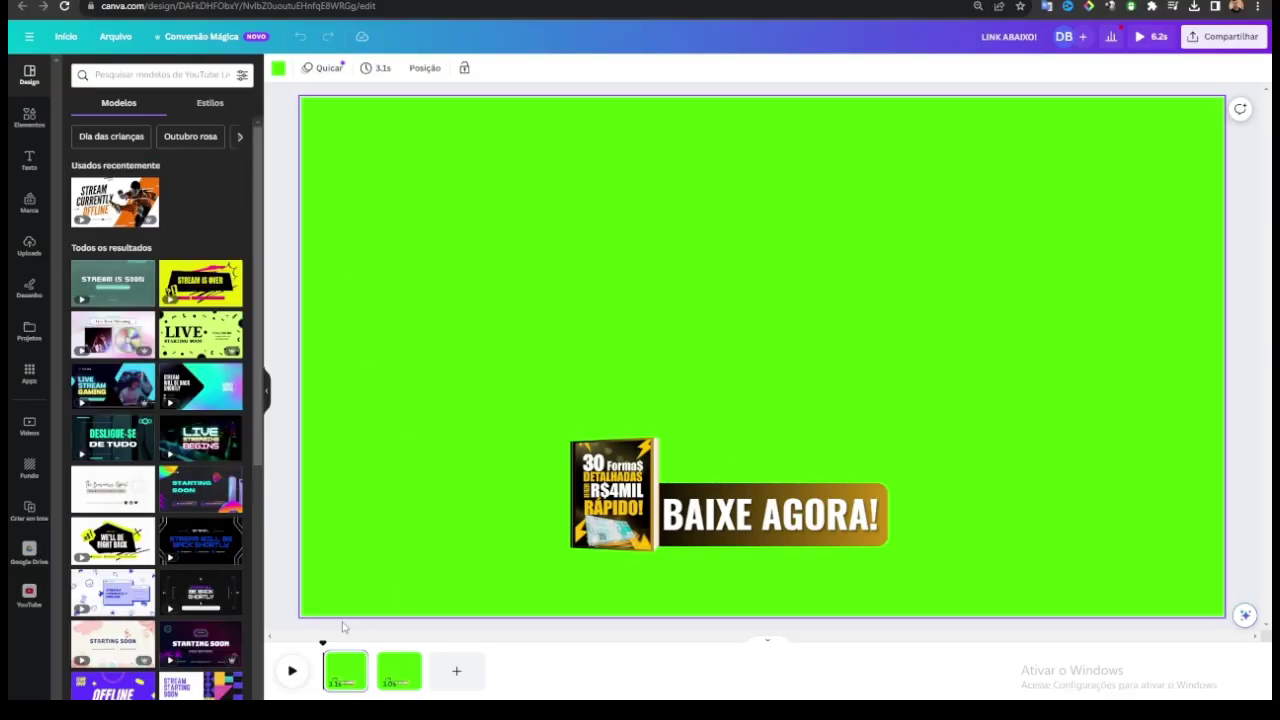
# - In the Canva banner design, preview the first page and add the uploaded recipe book mockup, shrunk beside the existing book
pyautogui.click(291, 671)
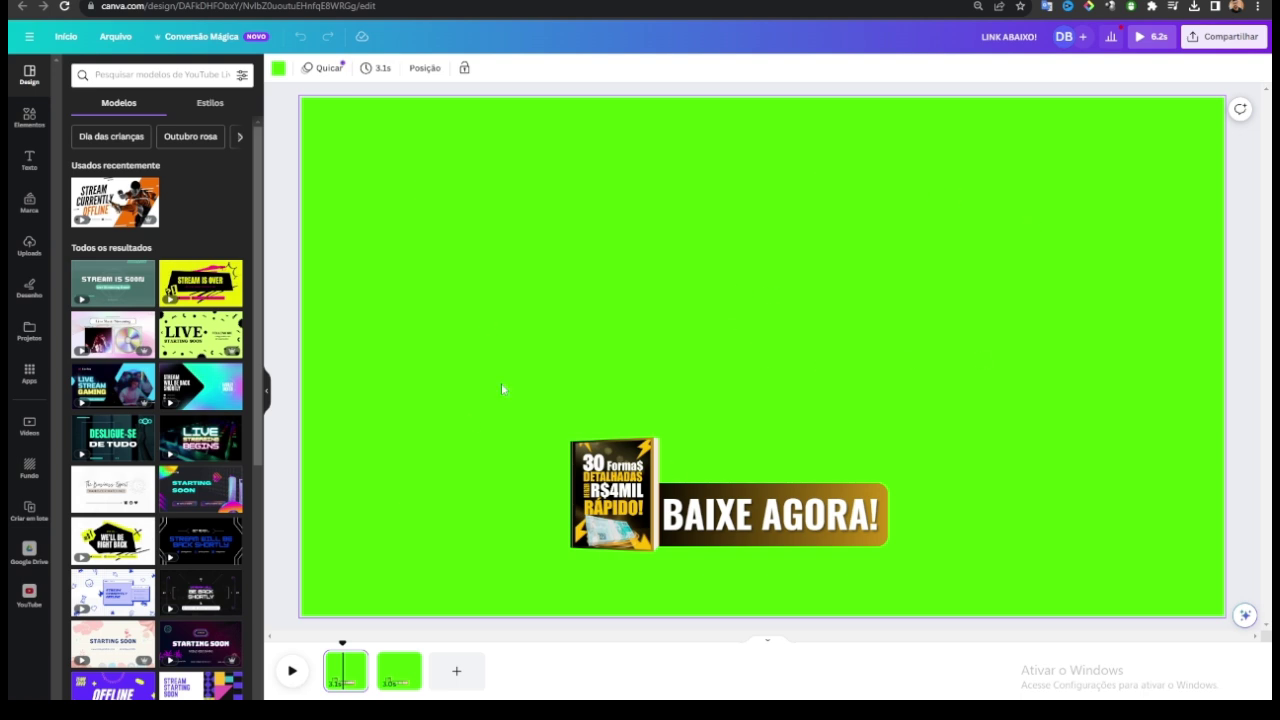
pyautogui.click(29, 244)
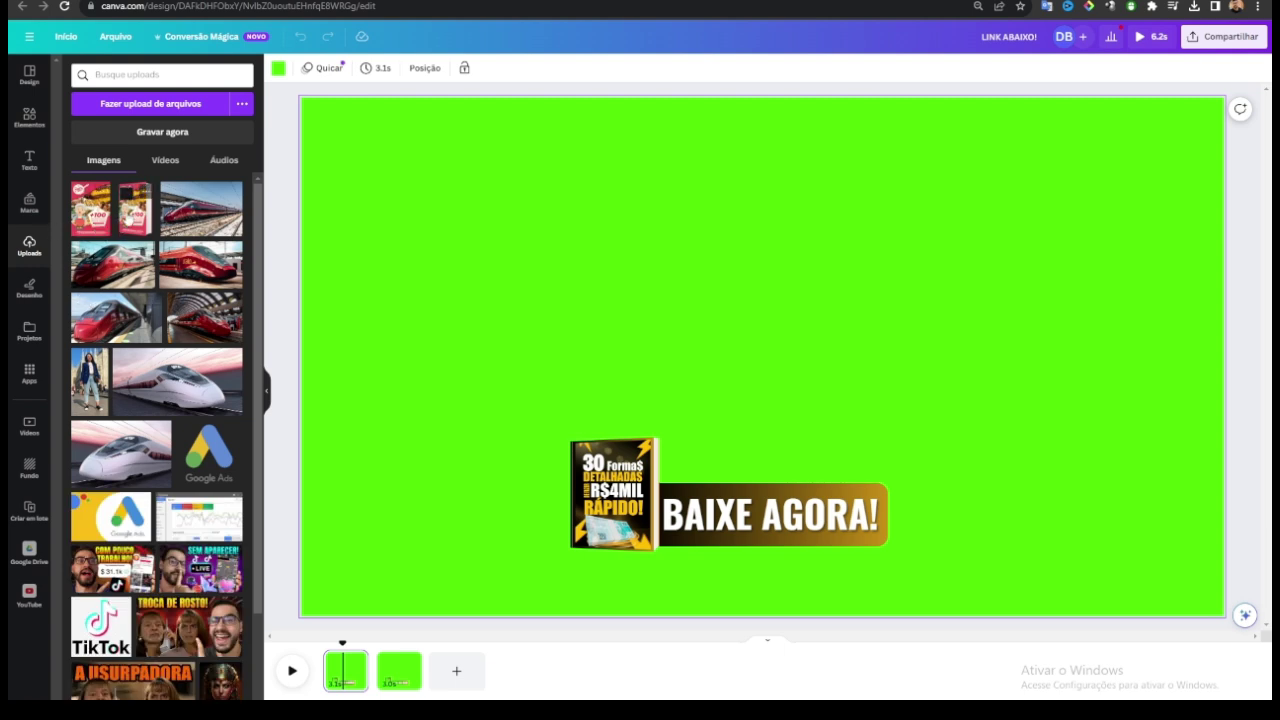
pyautogui.click(130, 222)
pyautogui.moveTo(762, 400); pyautogui.dragTo(465, 446)
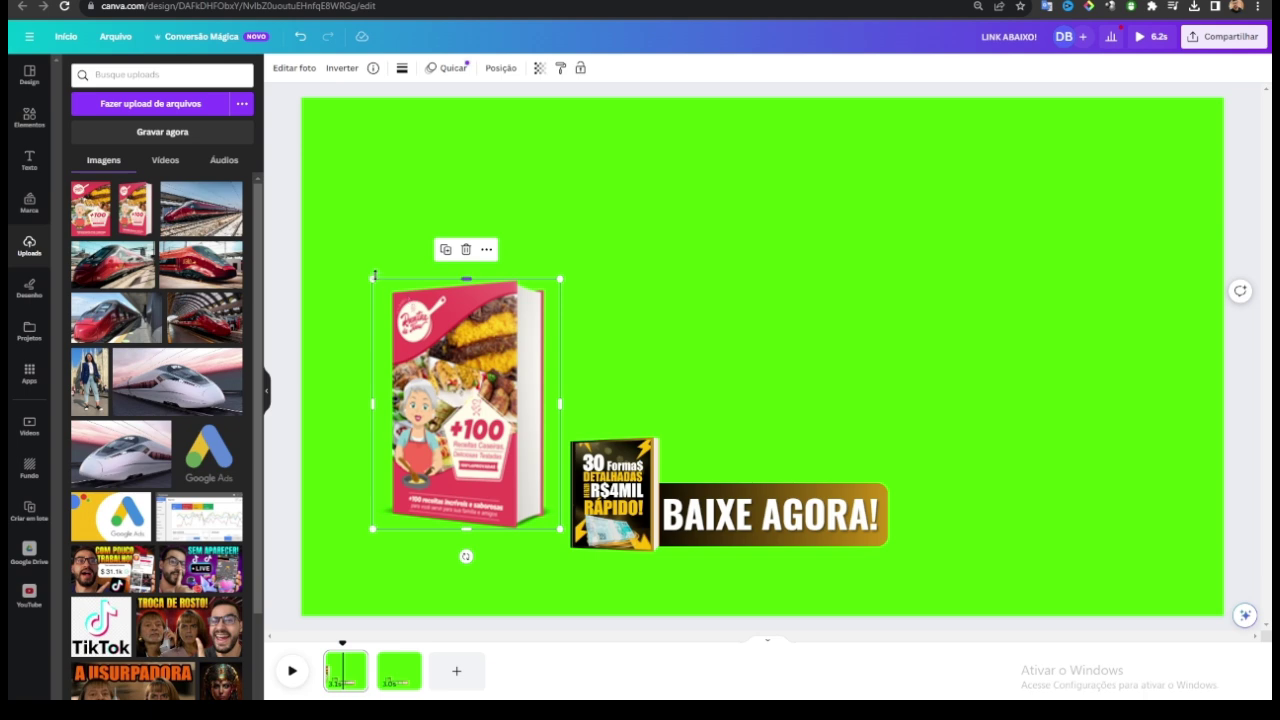
pyautogui.moveTo(371, 281); pyautogui.dragTo(459, 395)
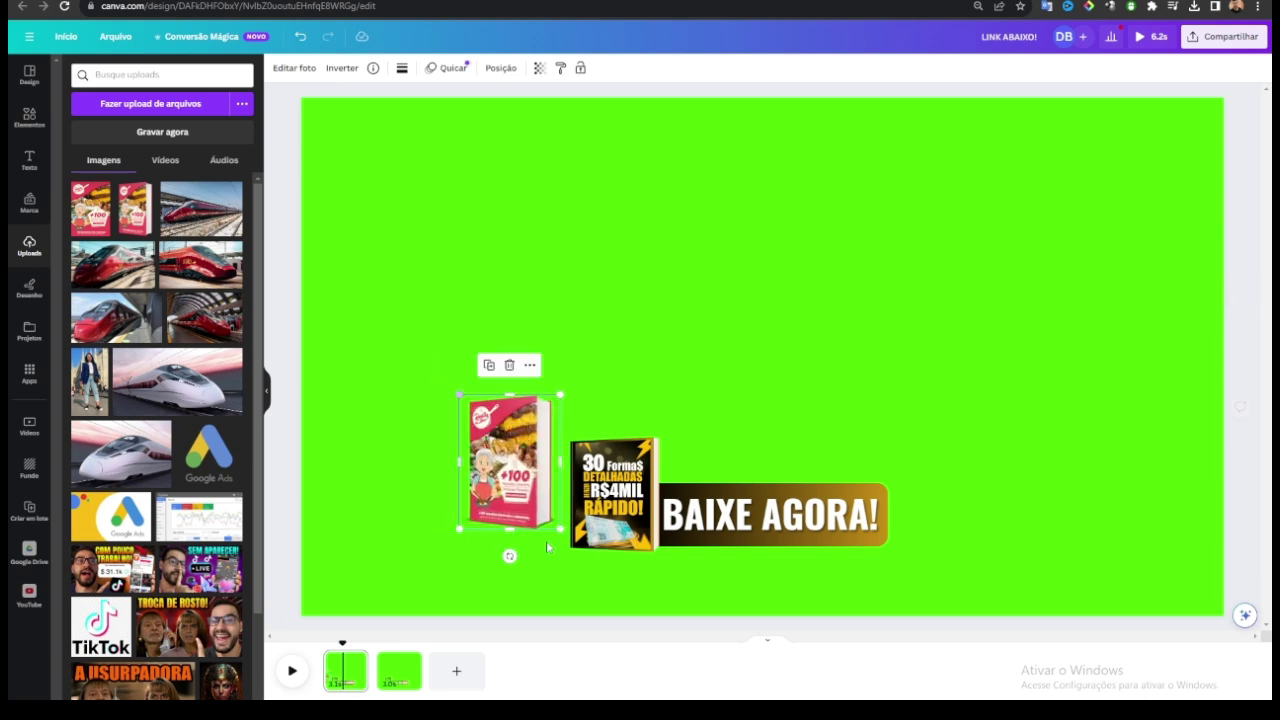
# - Replace the cover inside the banner's book frame with the uploaded flat recipe cover and delete the separate book mockup
pyautogui.click(614, 497)
pyautogui.press('Delete')
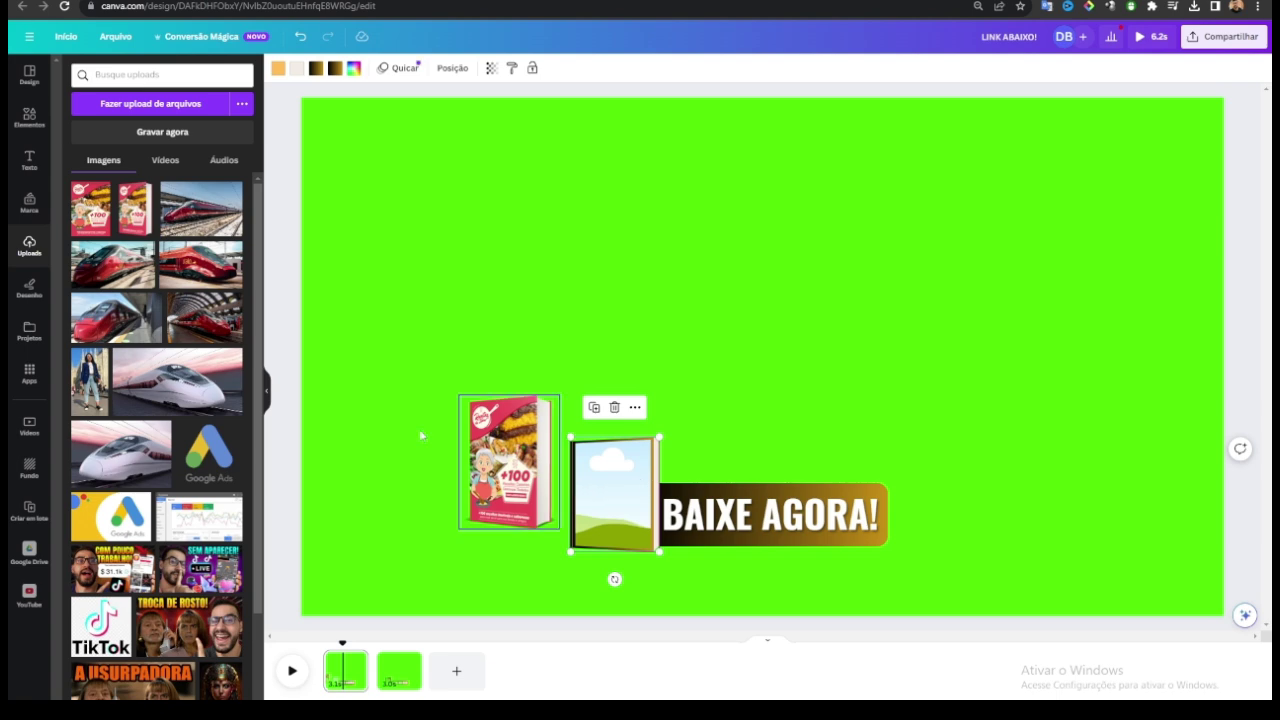
pyautogui.moveTo(90, 208); pyautogui.dragTo(588, 480)
pyautogui.click(524, 457)
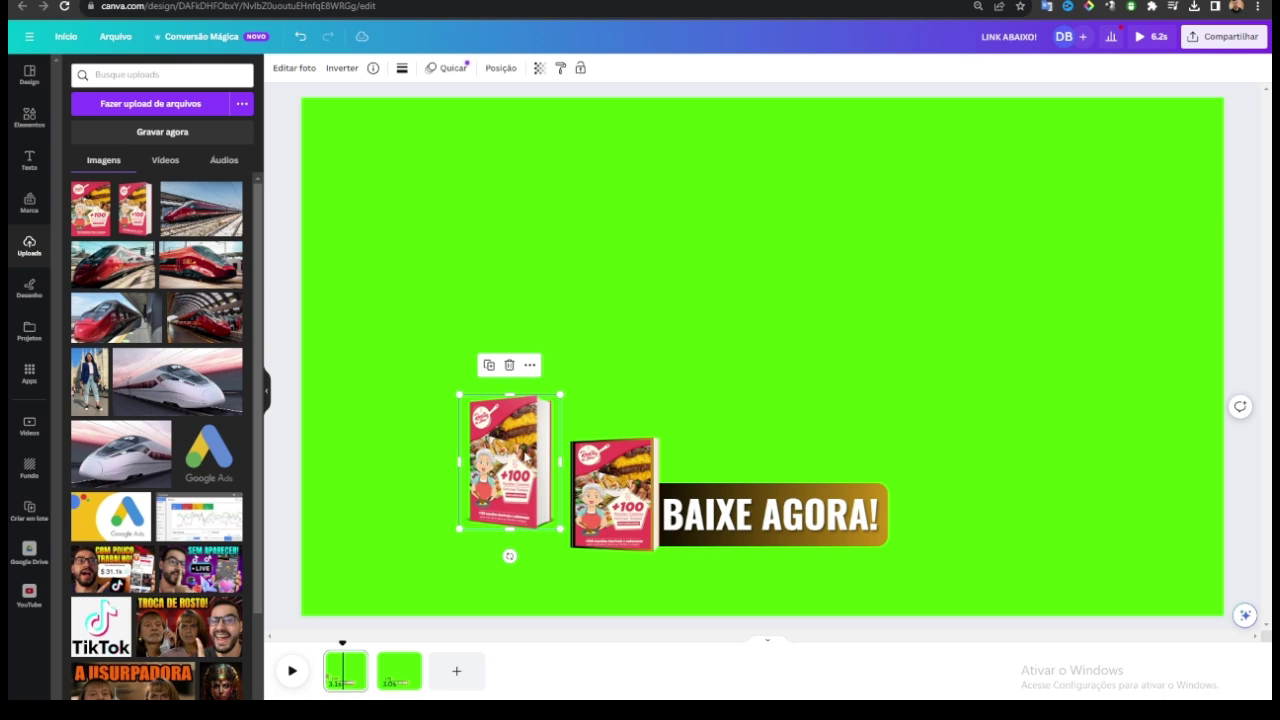
pyautogui.press('Delete')
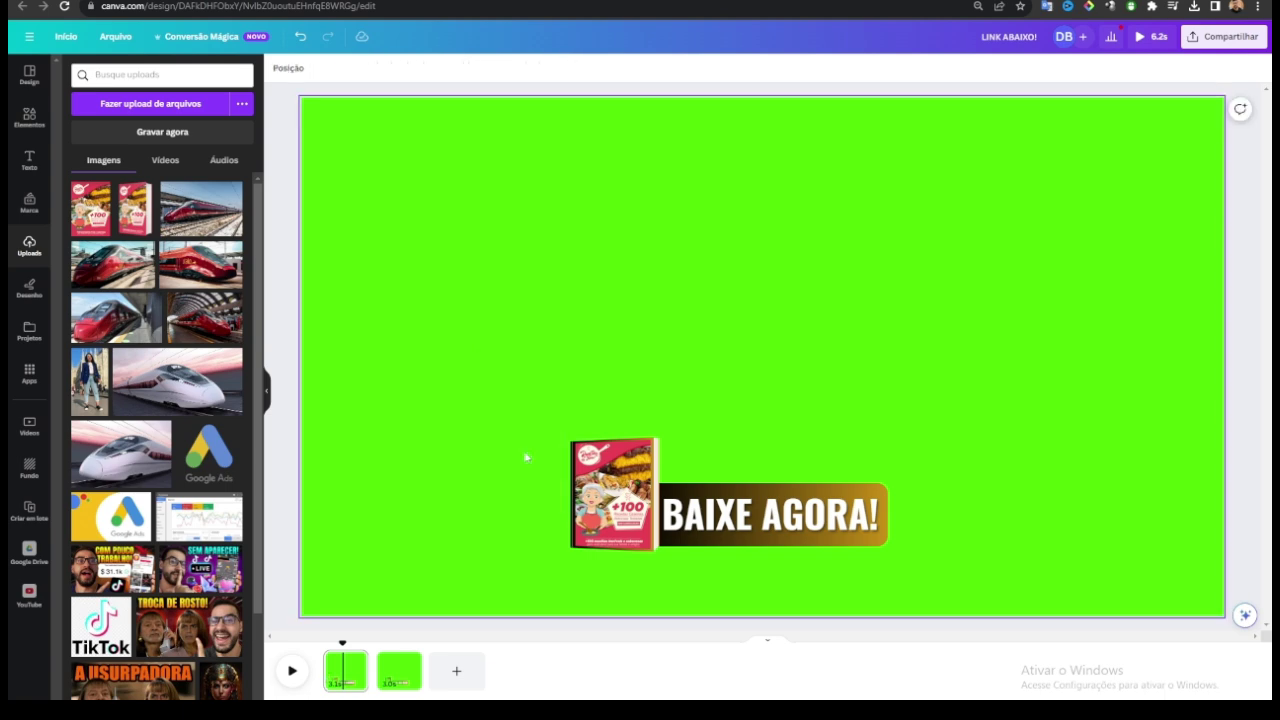
# - Fill the BAIXE AGORA! banner shape with the red-to-orange gradient, trying the pink-to-purple gradient along the way
pyautogui.click(872, 490)
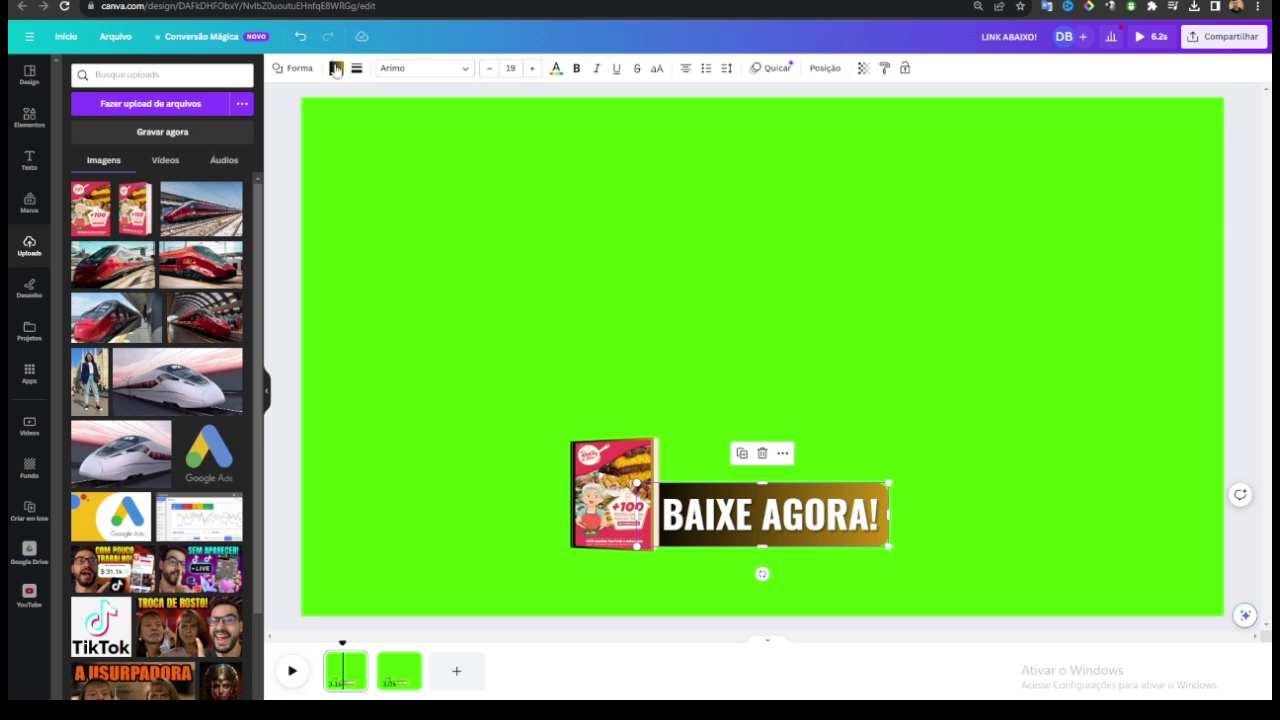
pyautogui.click(336, 68)
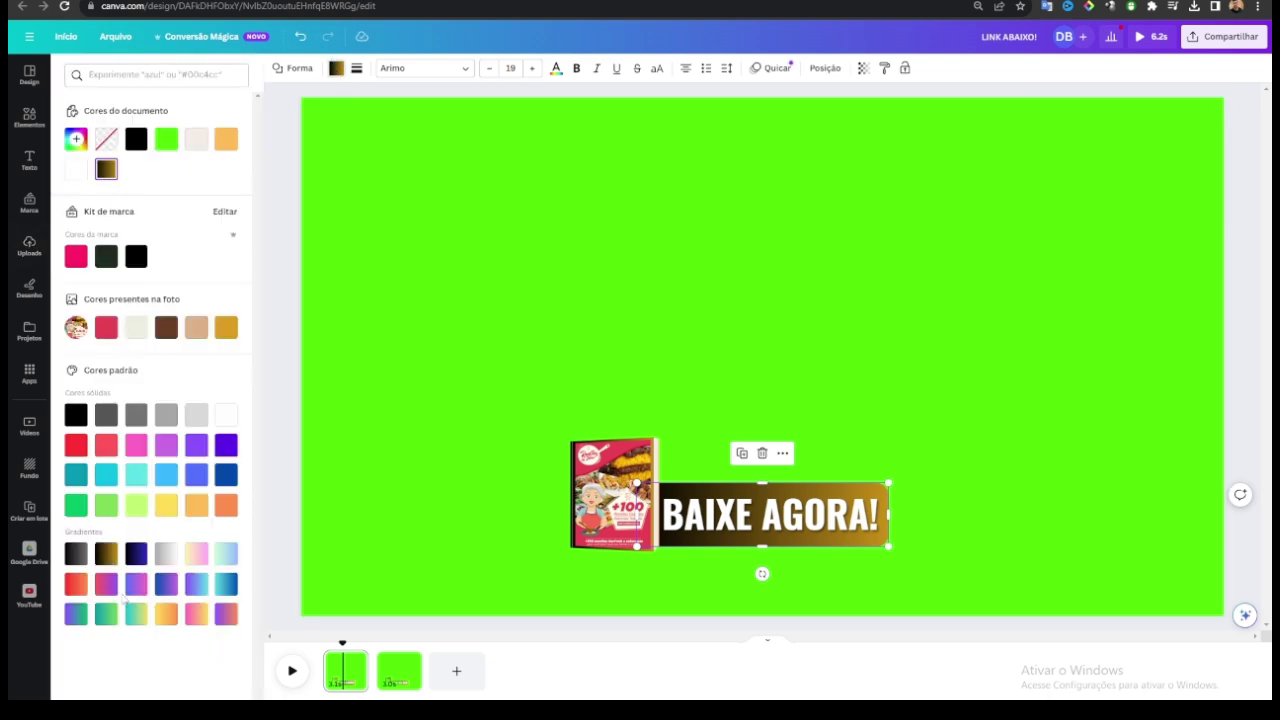
pyautogui.click(74, 585)
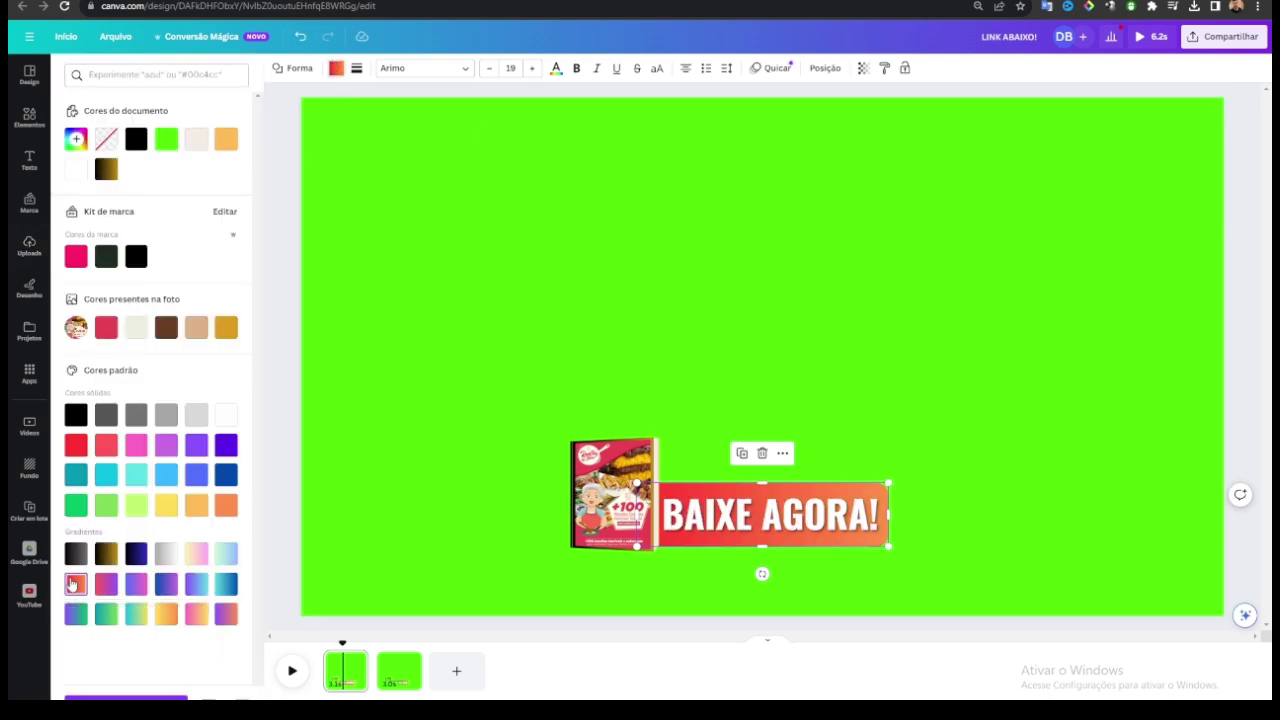
pyautogui.click(105, 588)
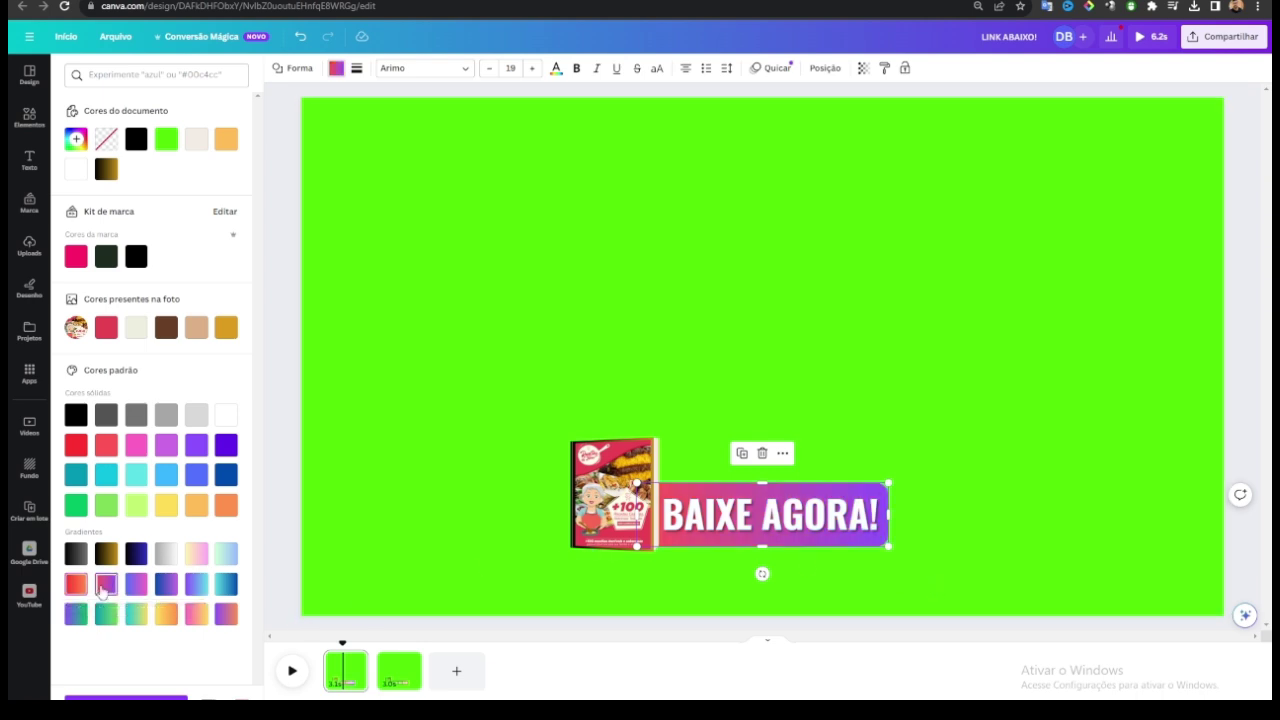
pyautogui.click(79, 586)
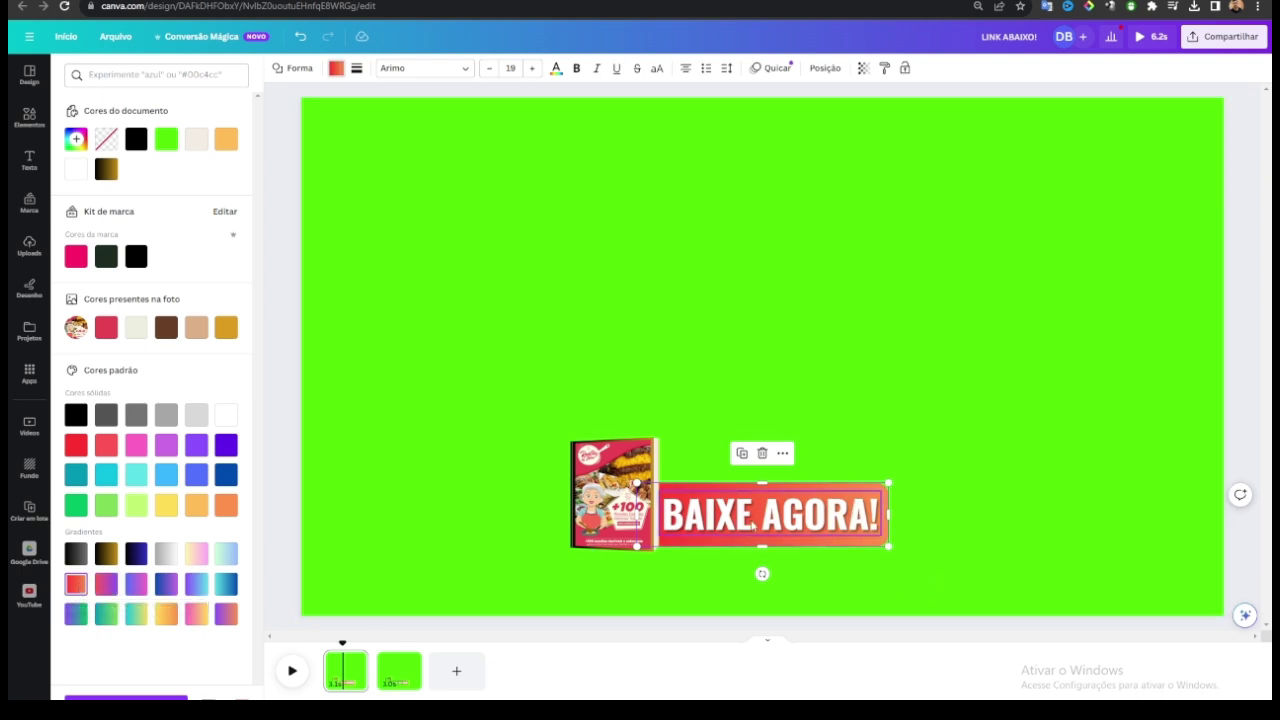
pyautogui.click(470, 403)
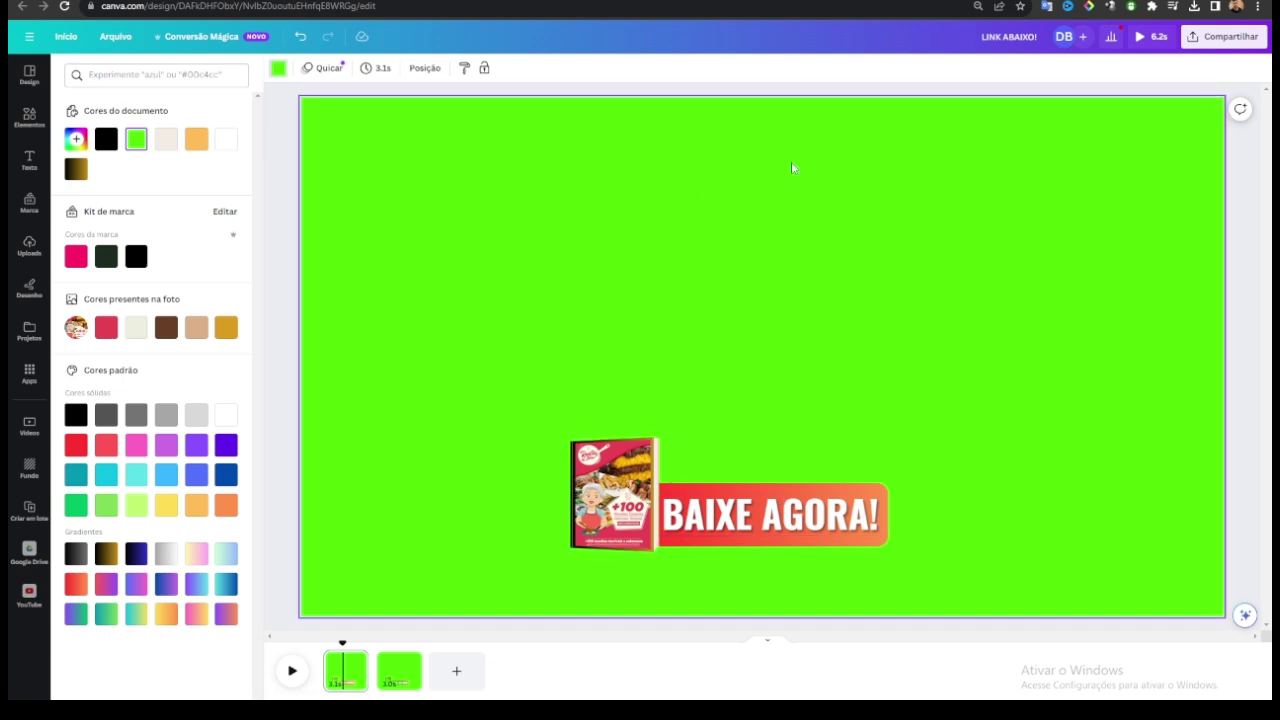
# - On the second page of the banner design, replace the cover inside the book frame with the uploaded flat recipe cover
pyautogui.click(1222, 36)
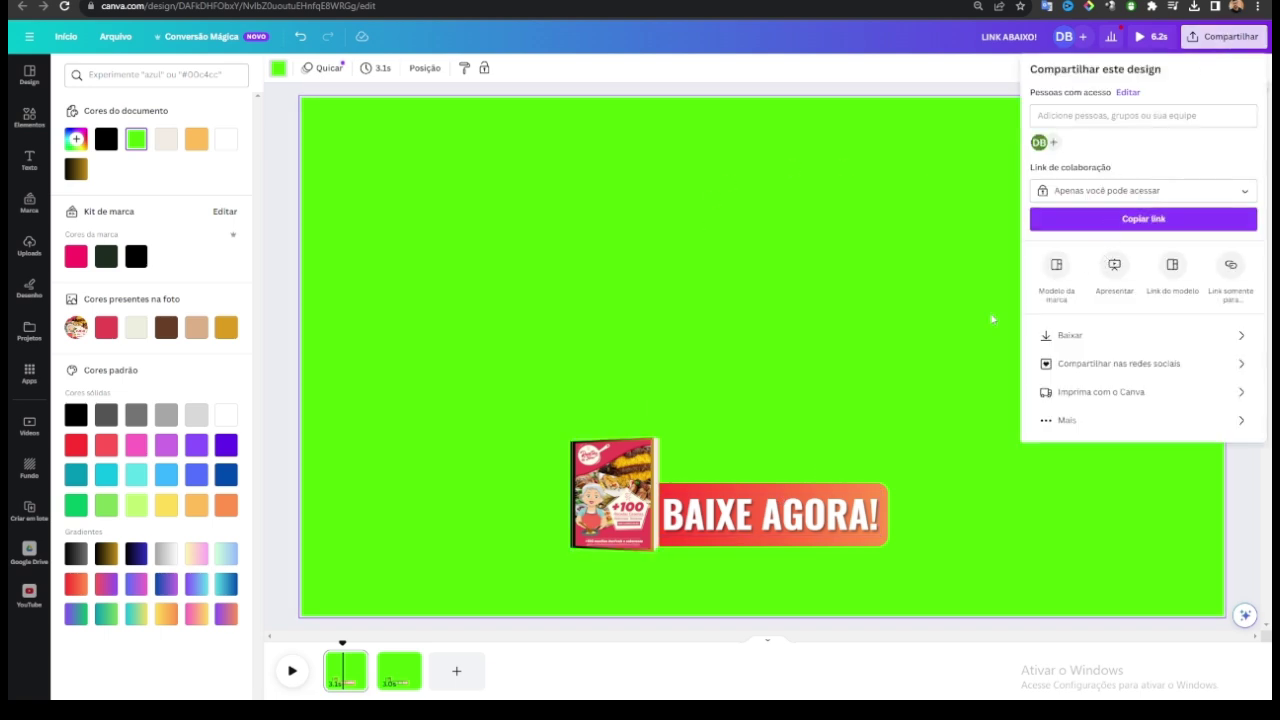
pyautogui.click(392, 646)
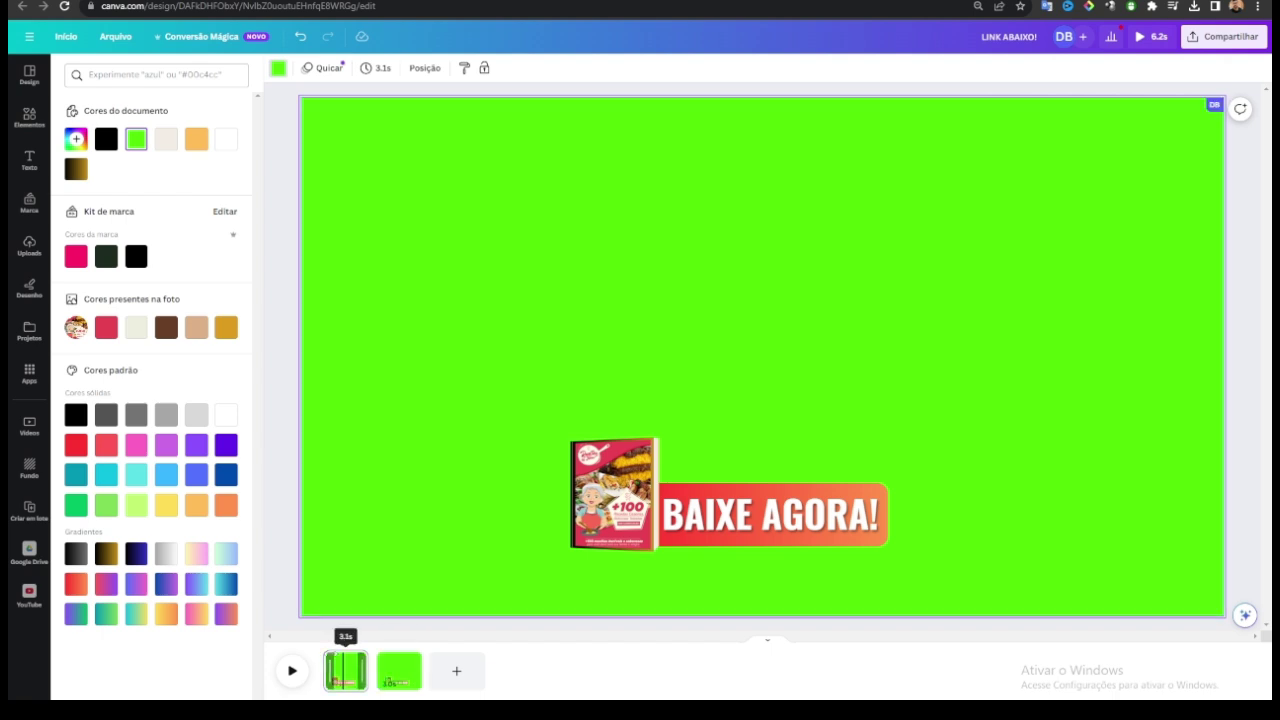
pyautogui.click(362, 646)
pyautogui.click(396, 668)
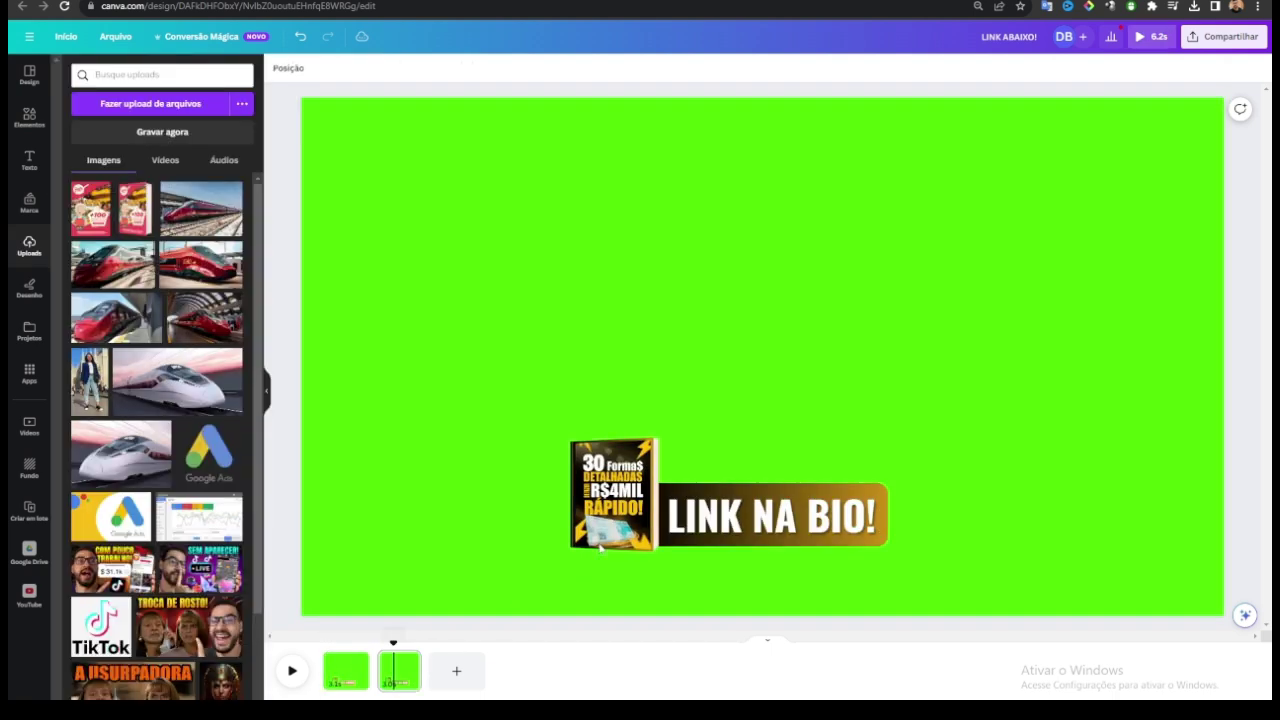
pyautogui.click(628, 492)
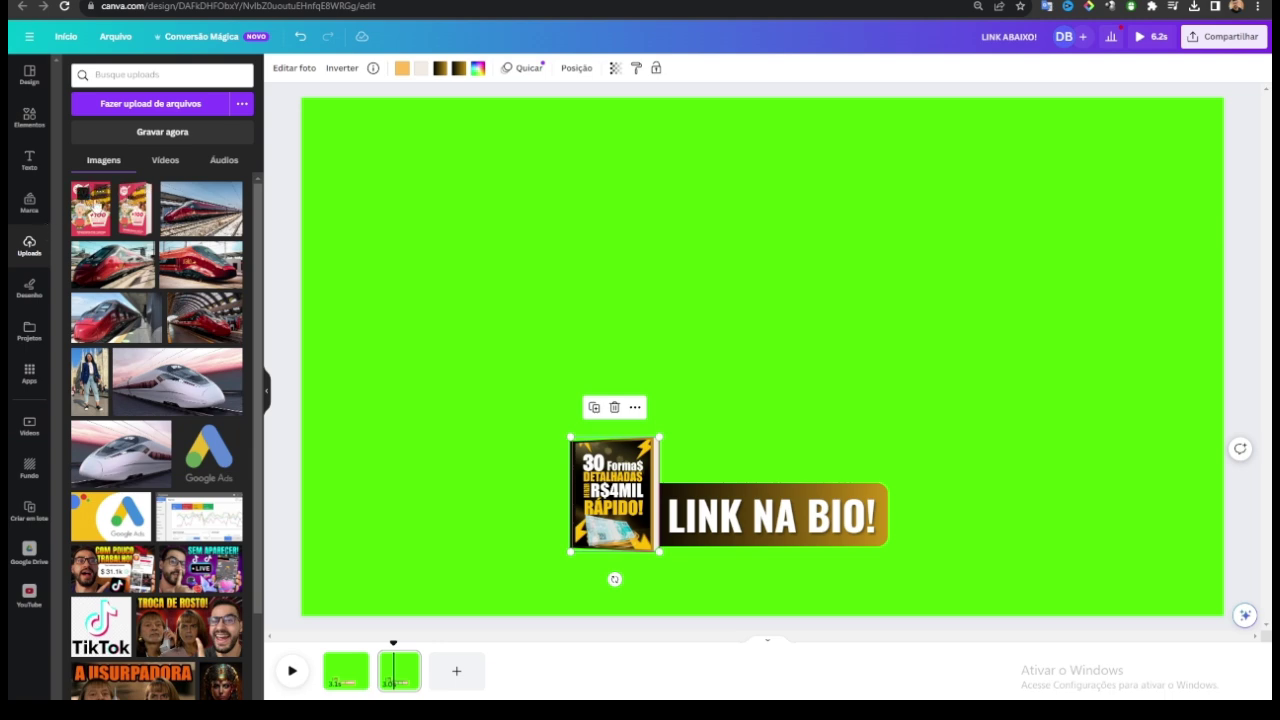
pyautogui.moveTo(92, 208); pyautogui.dragTo(614, 492)
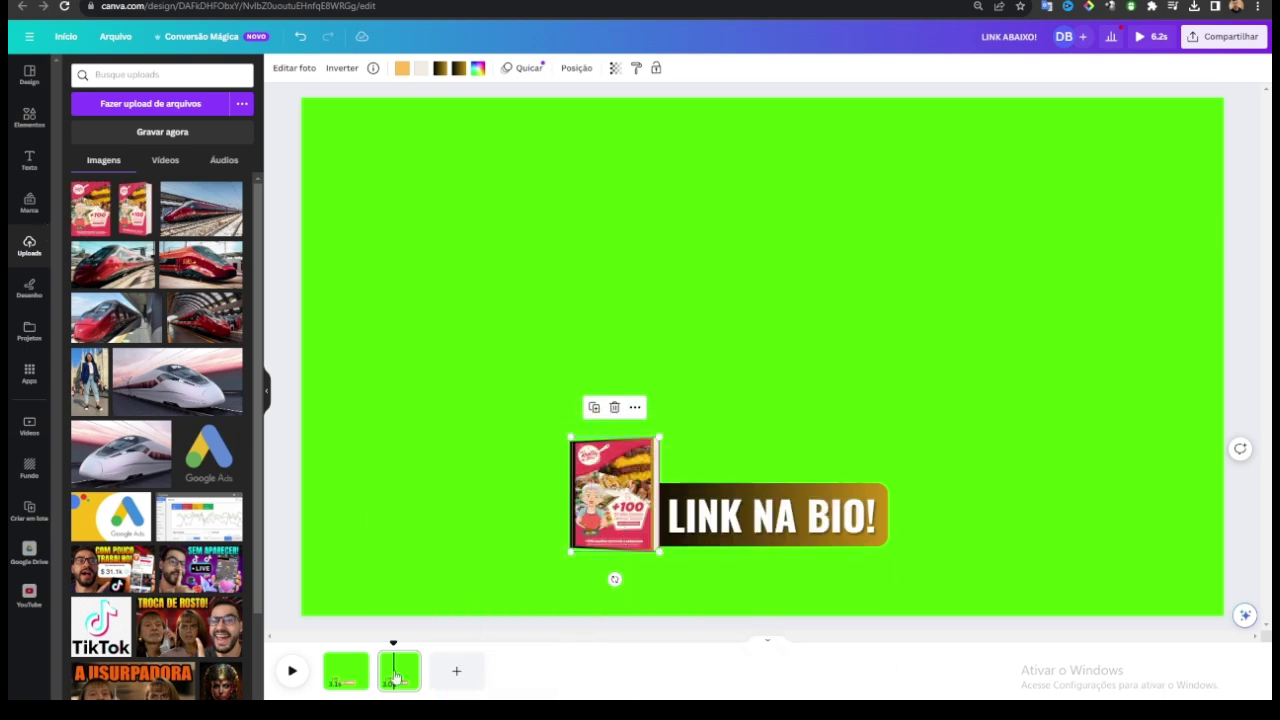
# - Fill the LINK NA BIO! banner shape on the second page with the red-to-orange gradient
pyautogui.moveTo(393, 643)
pyautogui.mouseDown()
pyautogui.moveTo(325, 645)
pyautogui.moveTo(382, 645)
pyautogui.mouseUp()
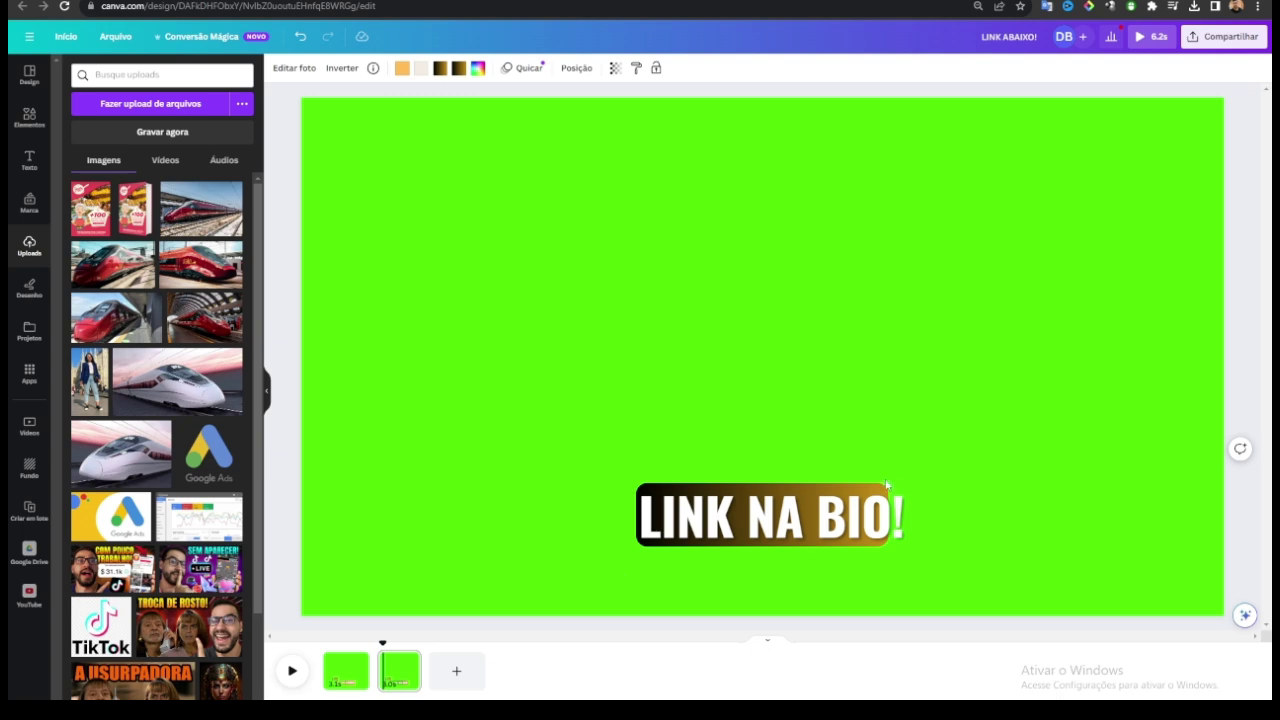
pyautogui.click(879, 489)
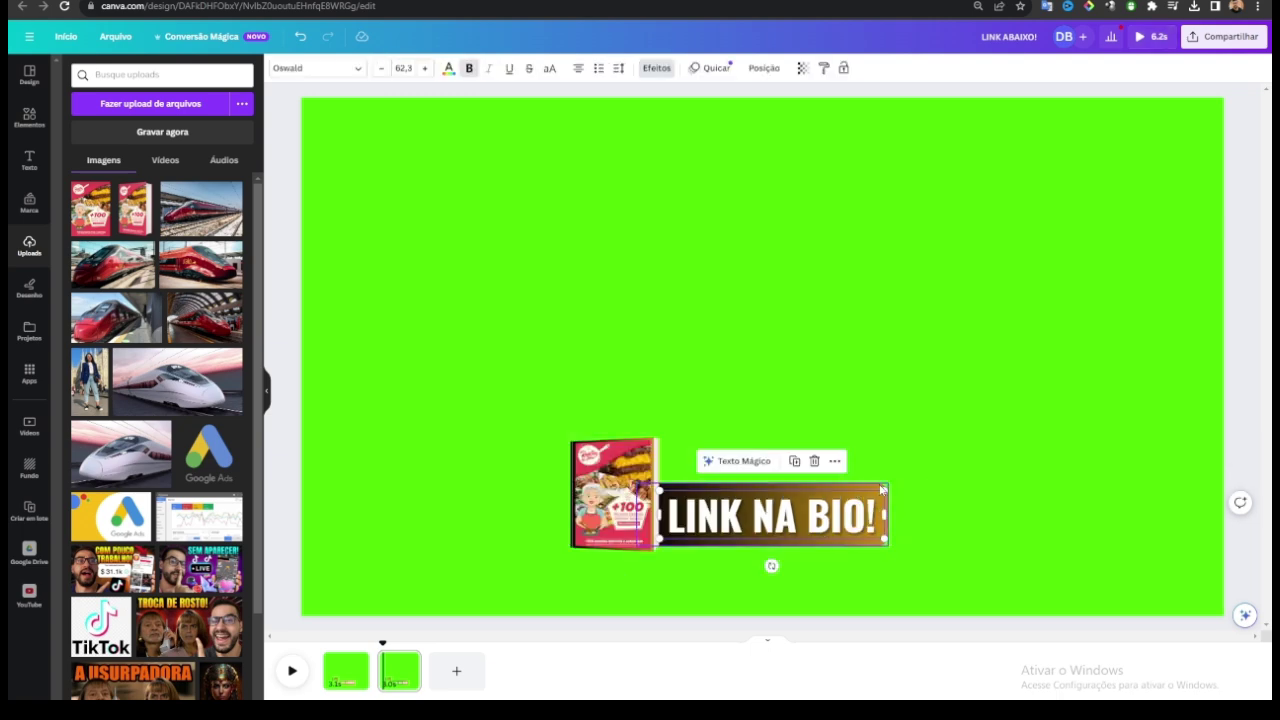
pyautogui.click(881, 489)
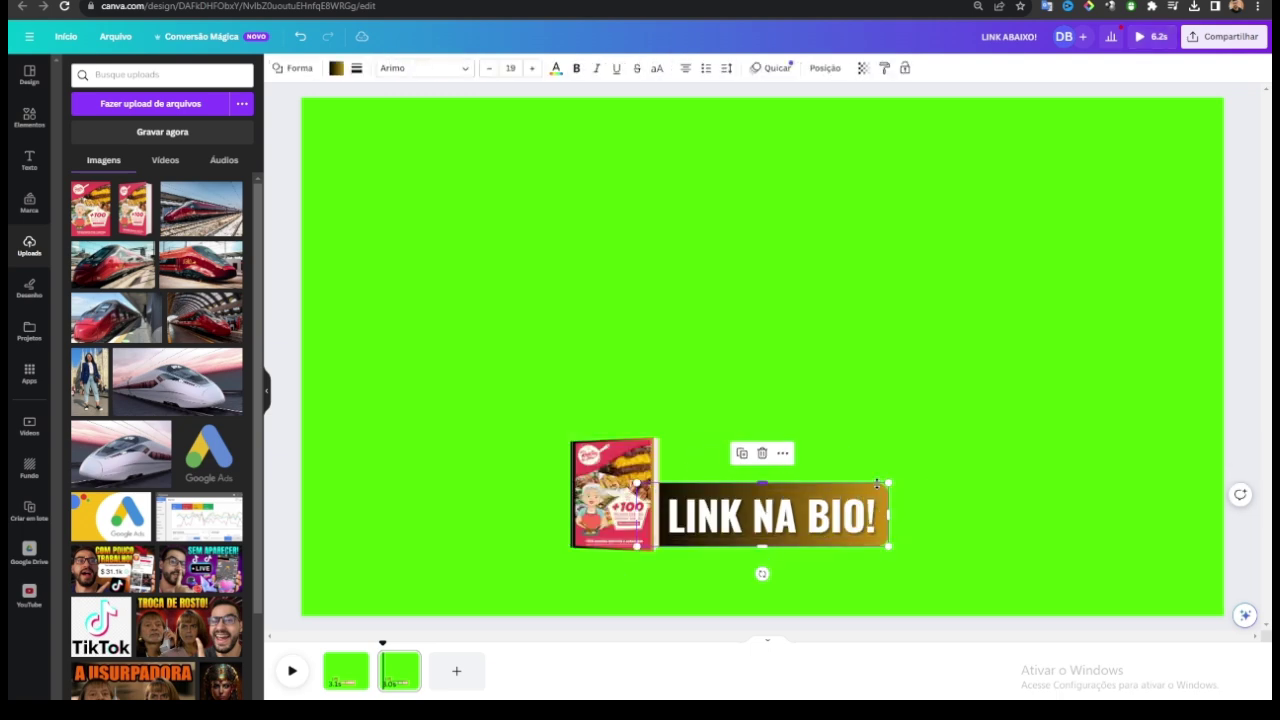
pyautogui.click(336, 68)
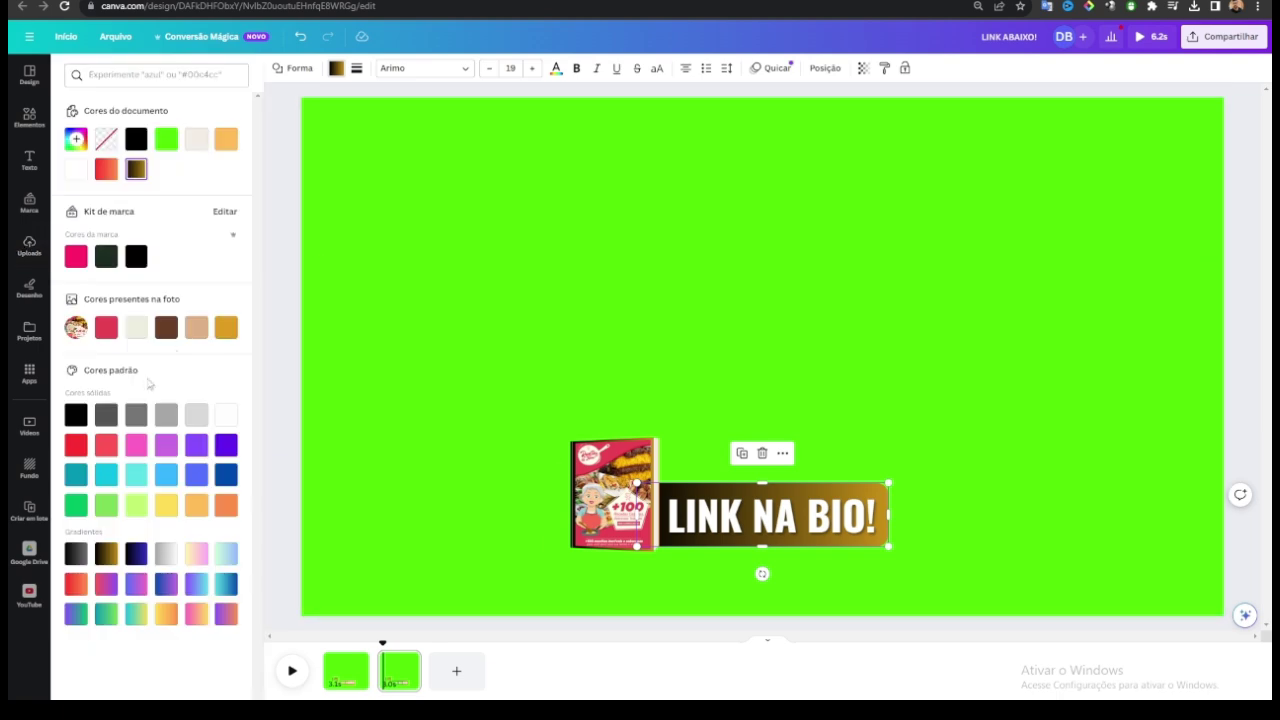
pyautogui.click(76, 586)
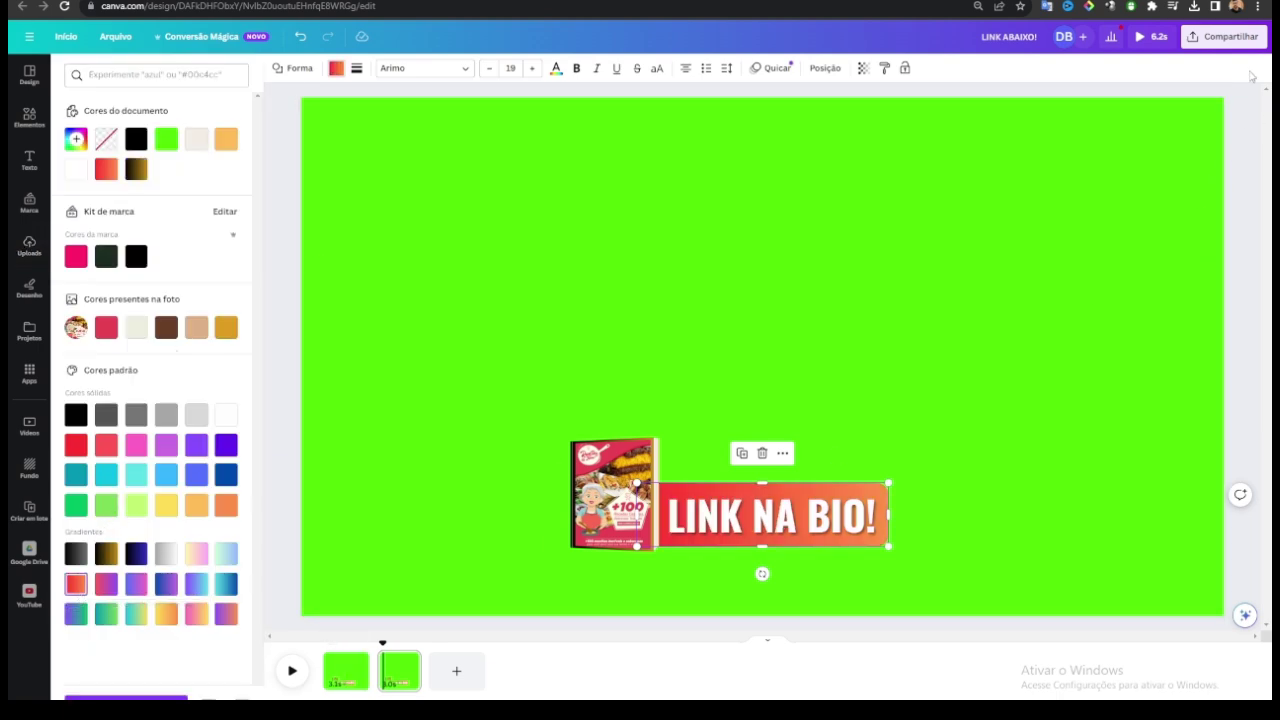
# - Download the two-page LINK ABAIXO! banner design as an MP4 video
pyautogui.click(1222, 38)
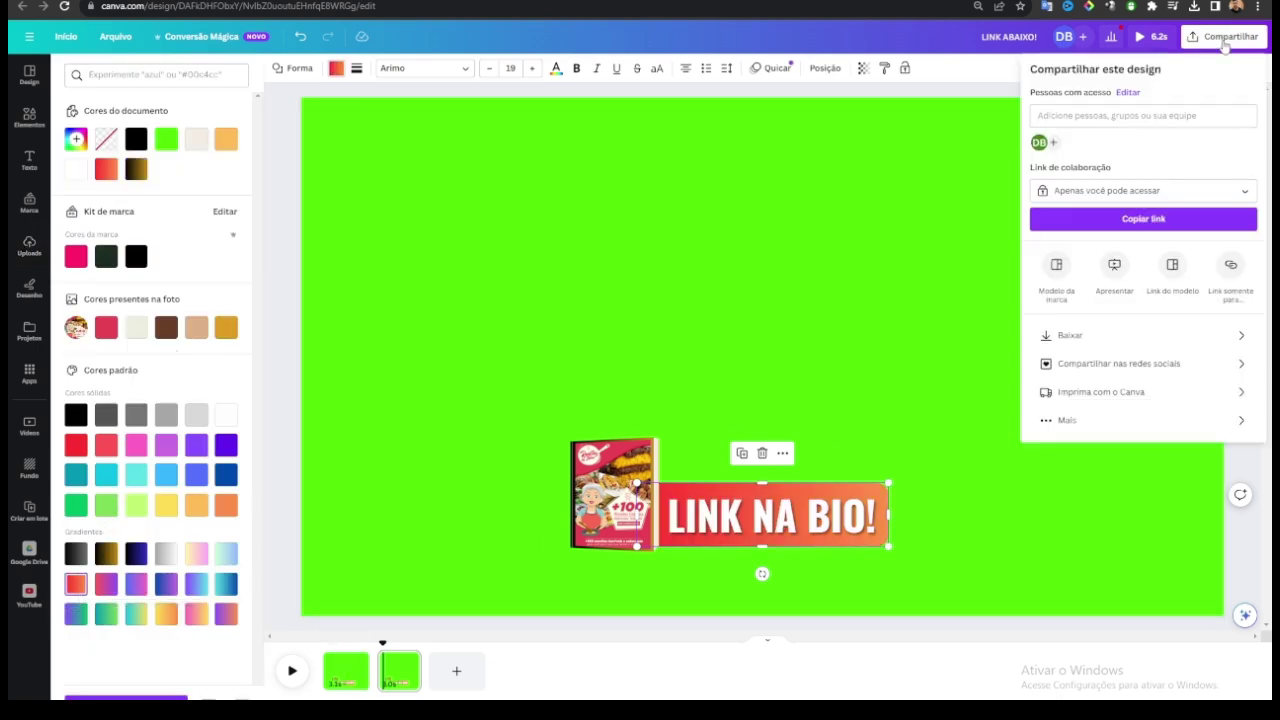
pyautogui.click(1090, 334)
pyautogui.click(1090, 302)
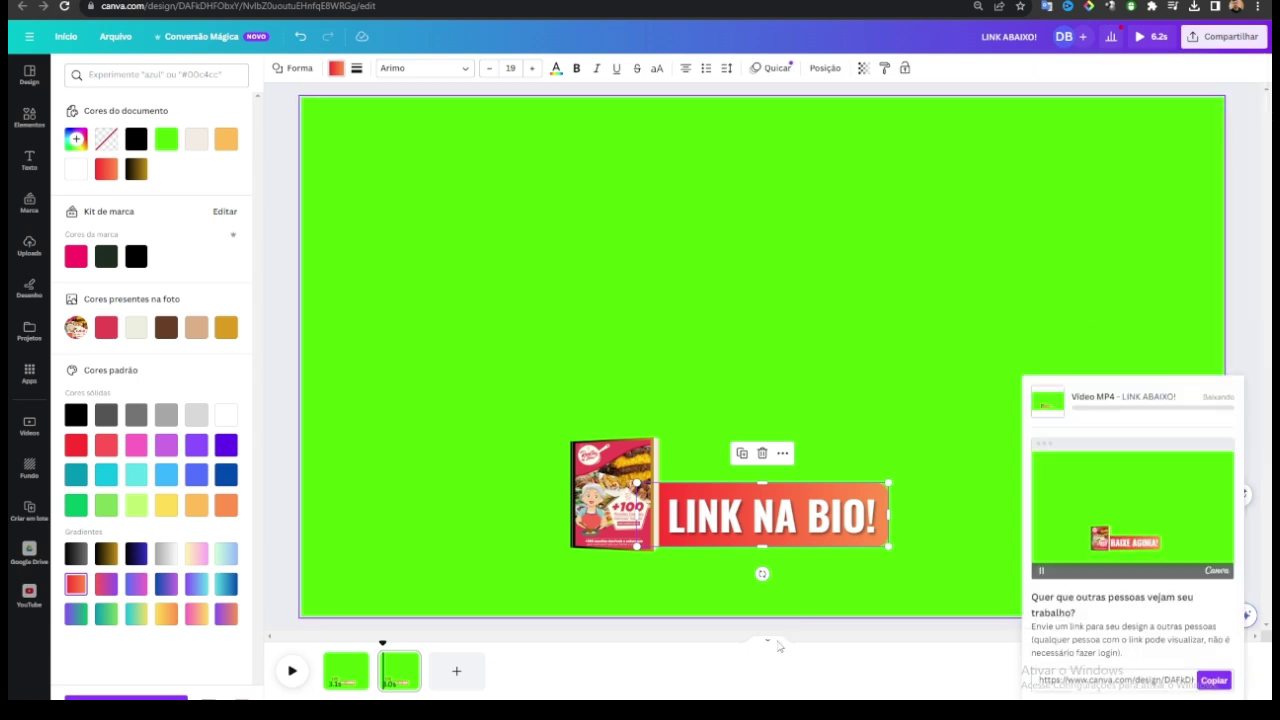
# - Switch to CapCut, import the downloaded LINK ABAIXO! banner video and place it on a track above the main footage at about 14 seconds
pyautogui.moveTo(690, 700)
pyautogui.click(680, 660)
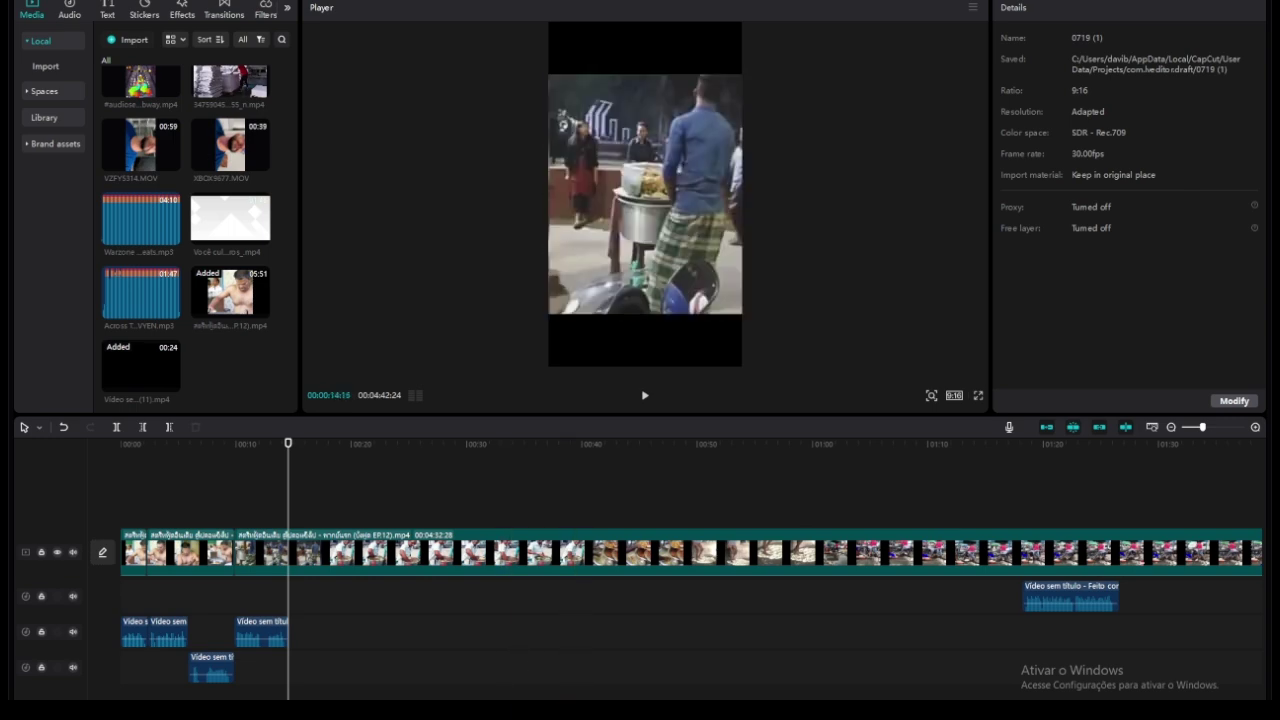
pyautogui.hotkey('alt', 'Tab')
pyautogui.moveTo(604, 289); pyautogui.dragTo(238, 370)
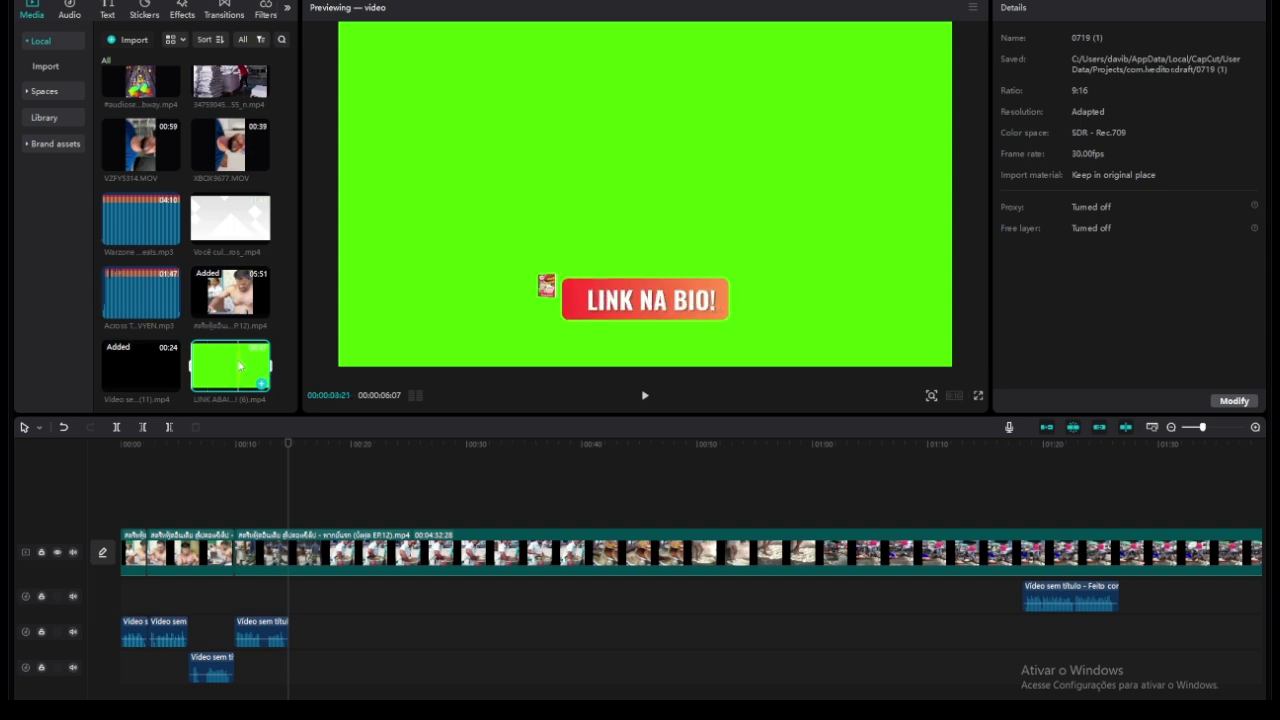
pyautogui.moveTo(238, 366); pyautogui.dragTo(287, 516)
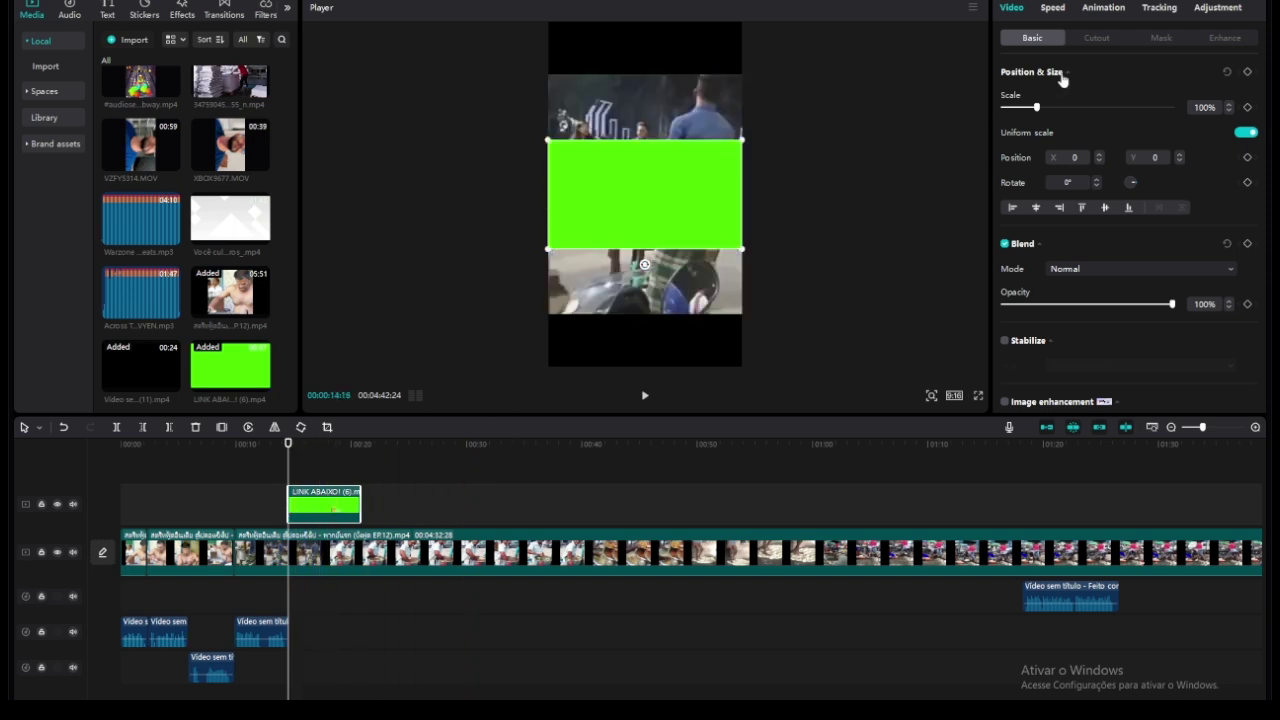
# - Remove the banner clip's green background with Chroma key, sampling the green and setting strength to 36 and shadow to 26
pyautogui.click(1095, 40)
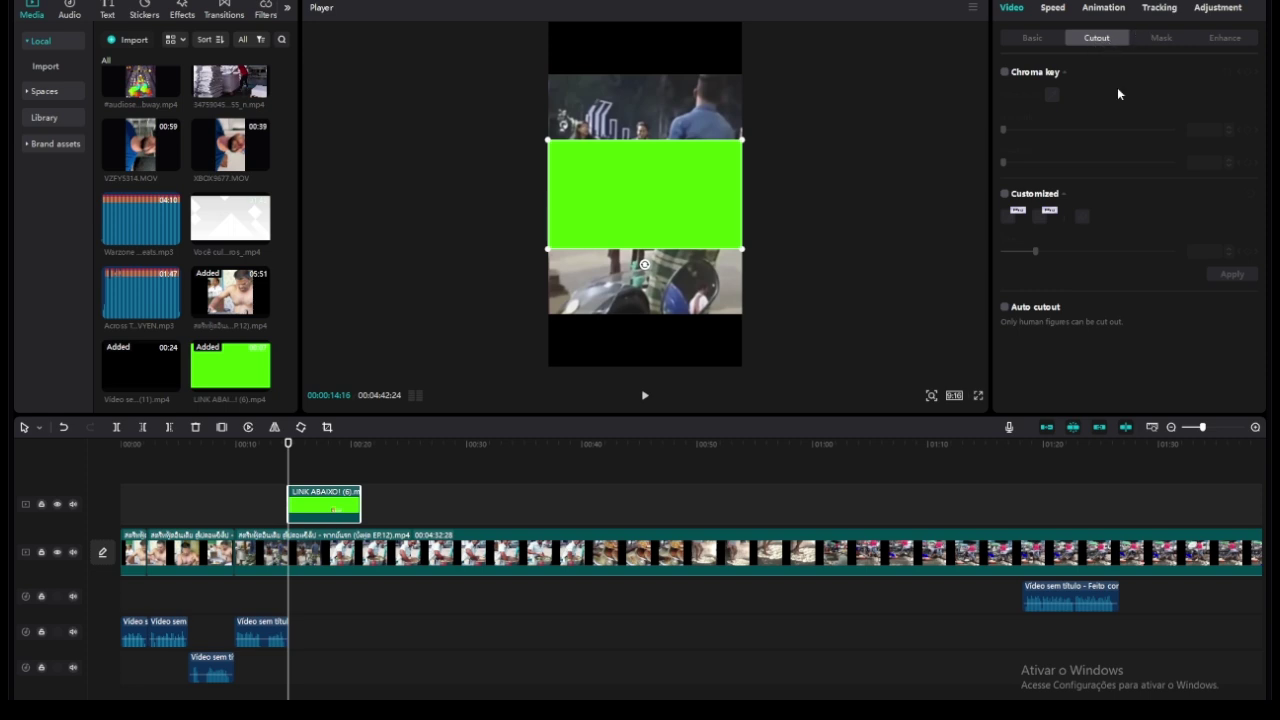
pyautogui.click(1005, 73)
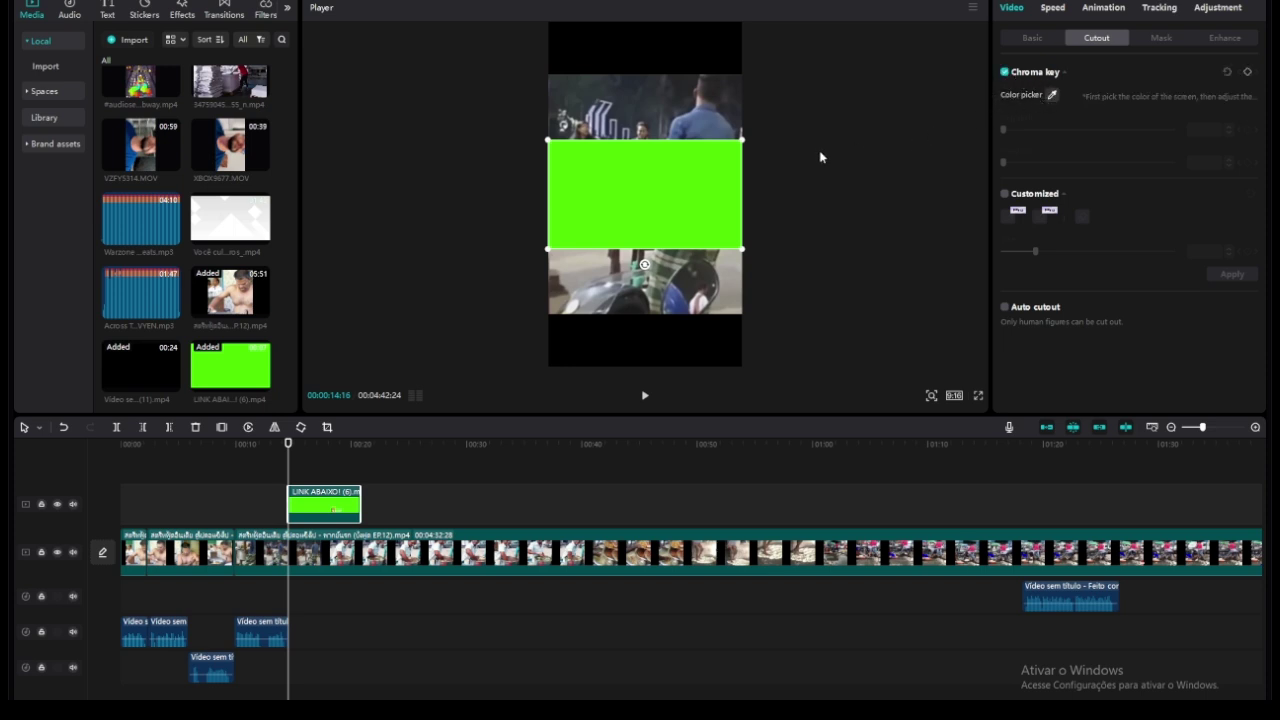
pyautogui.click(715, 175)
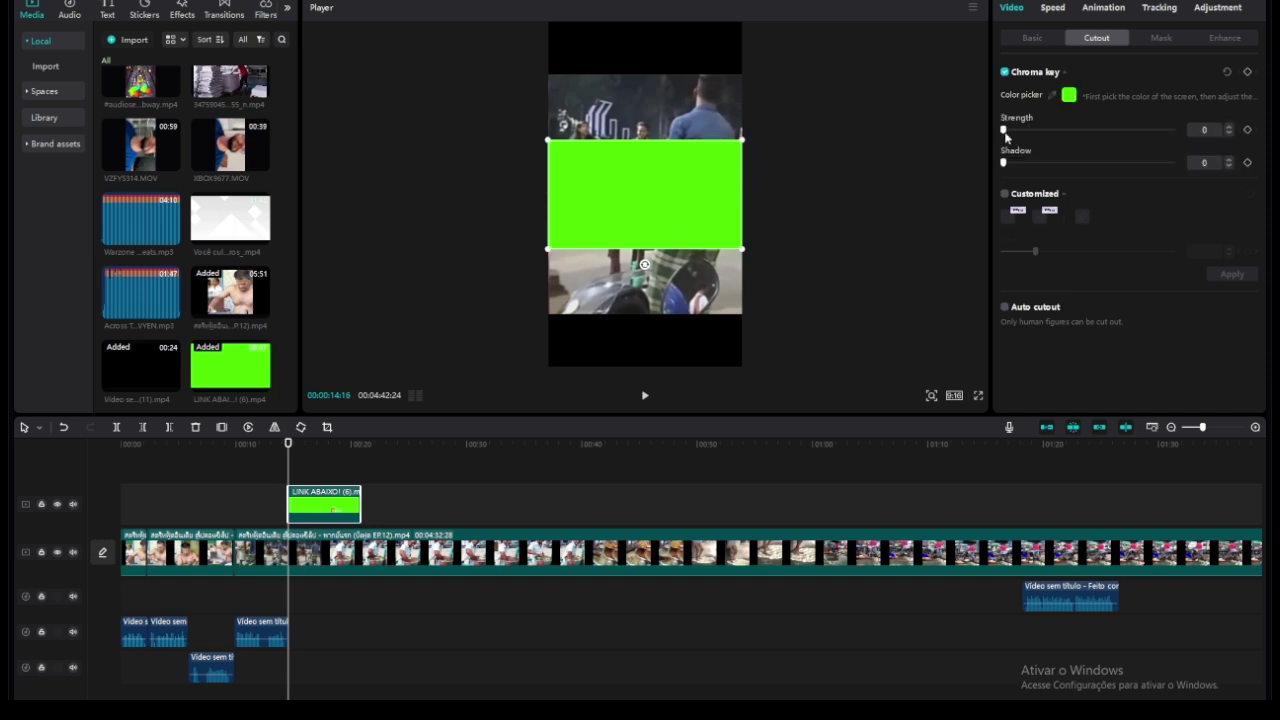
pyautogui.moveTo(1004, 131); pyautogui.dragTo(1020, 131)
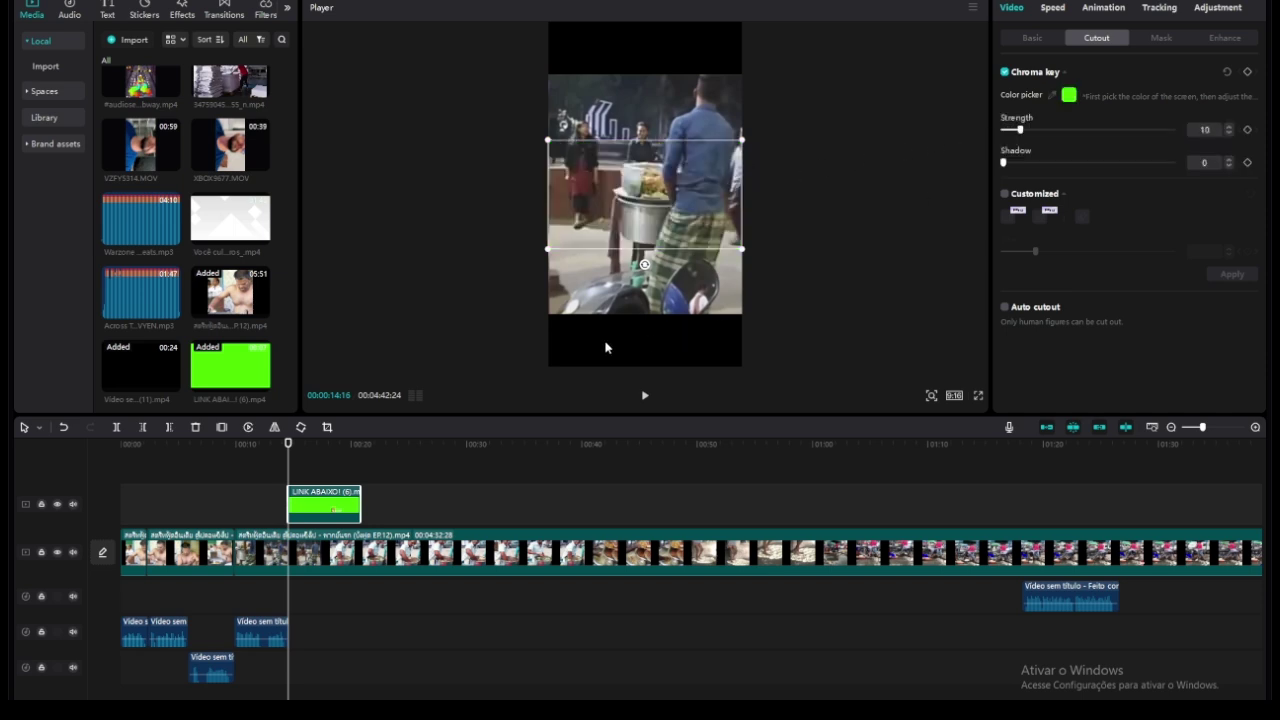
pyautogui.click(300, 472)
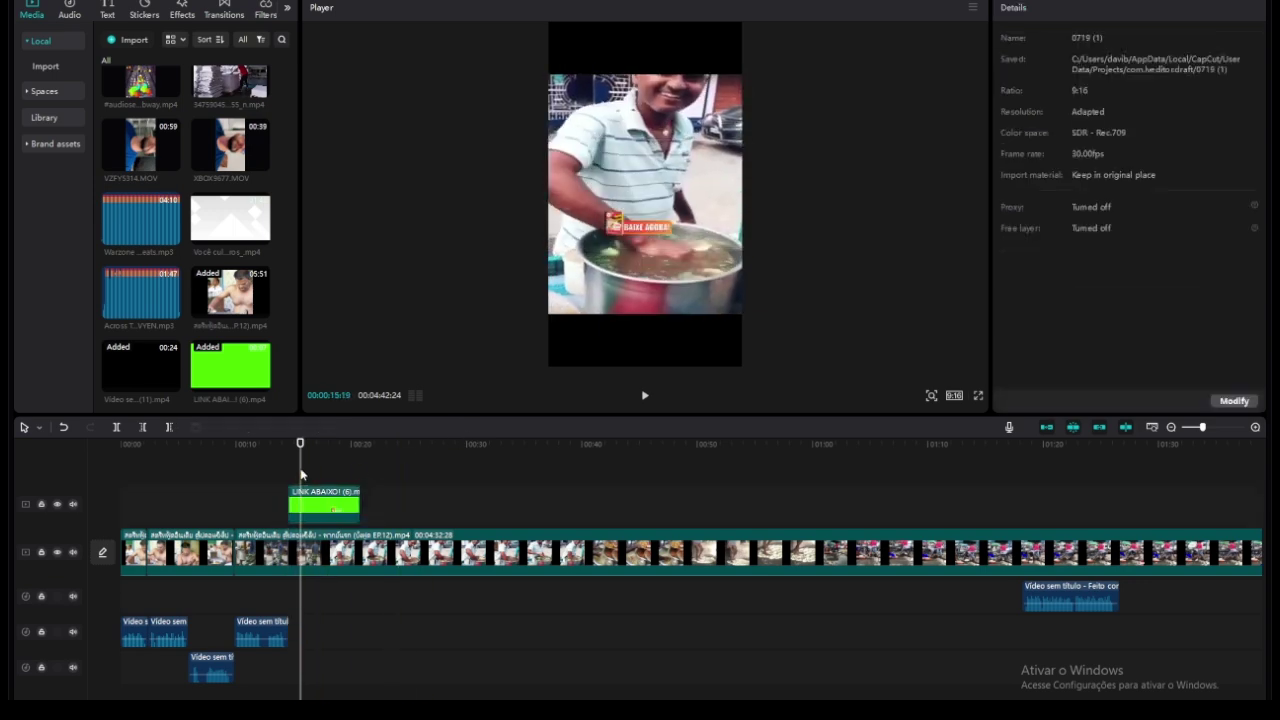
pyautogui.click(345, 505)
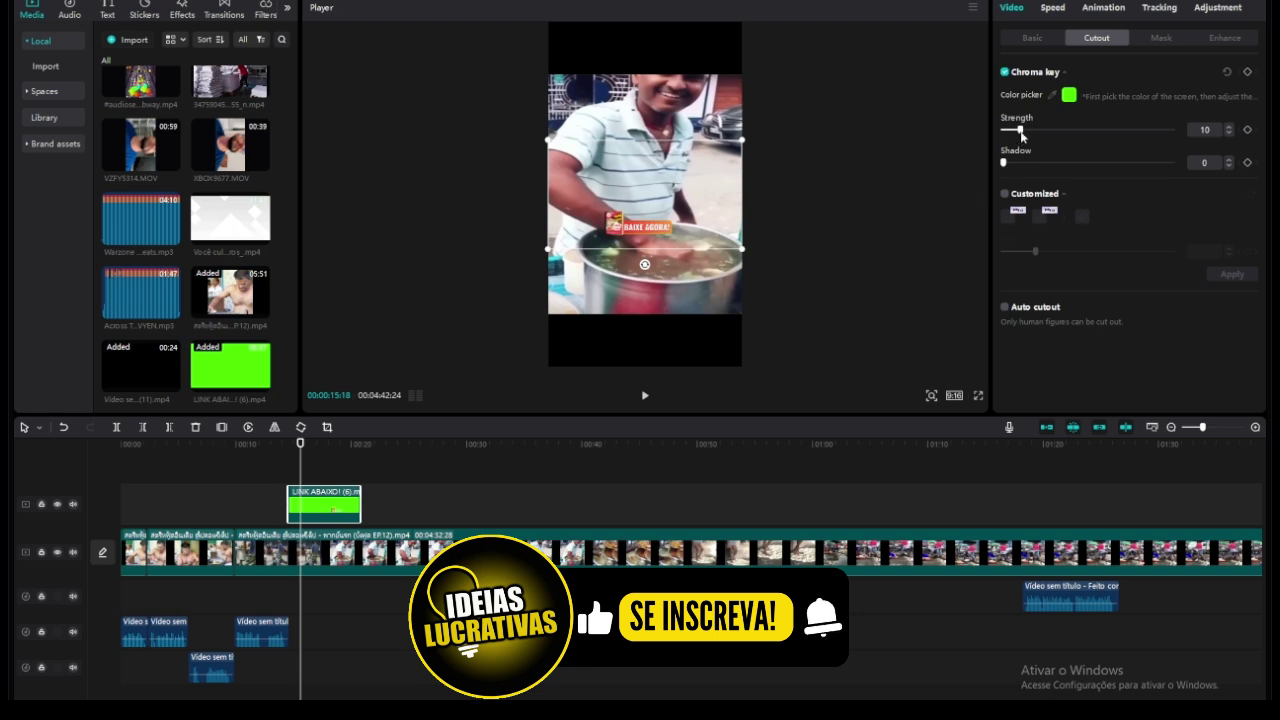
pyautogui.moveTo(1021, 132); pyautogui.dragTo(1065, 138)
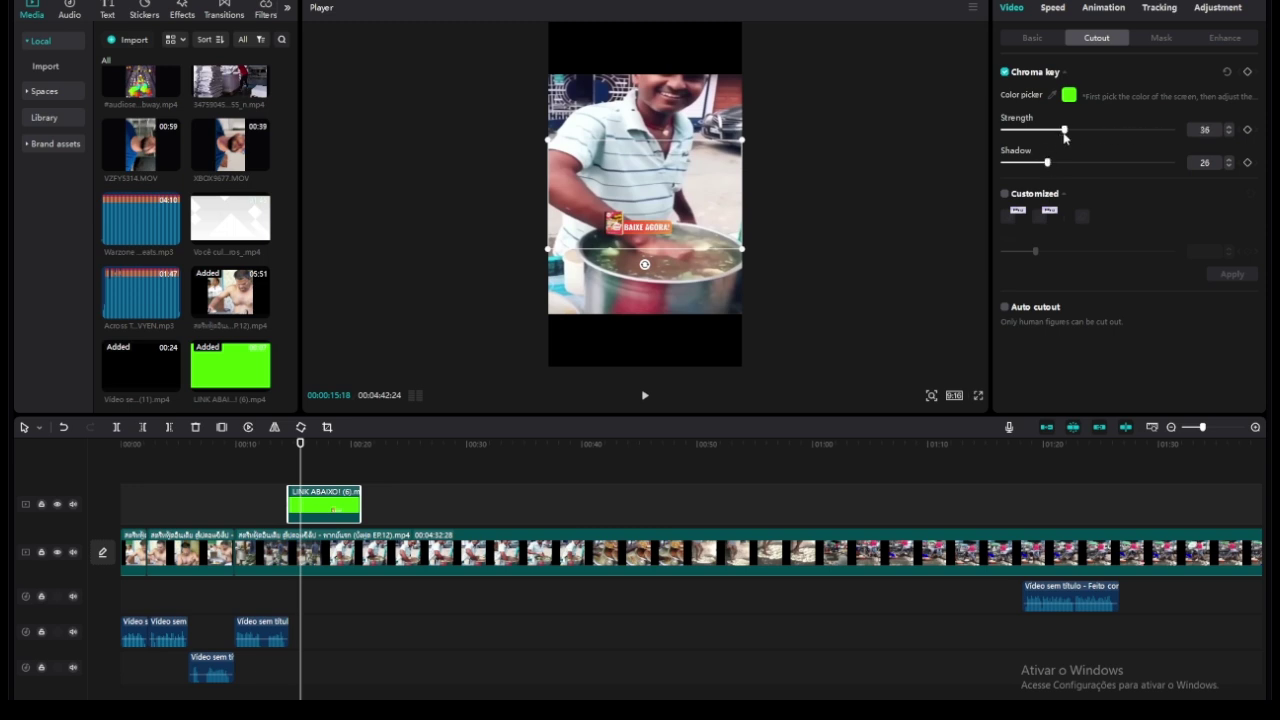
# - Enlarge the keyed banner to more than twice its size and position it over the lower part of the street food footage
pyautogui.moveTo(548, 251); pyautogui.dragTo(442, 308)
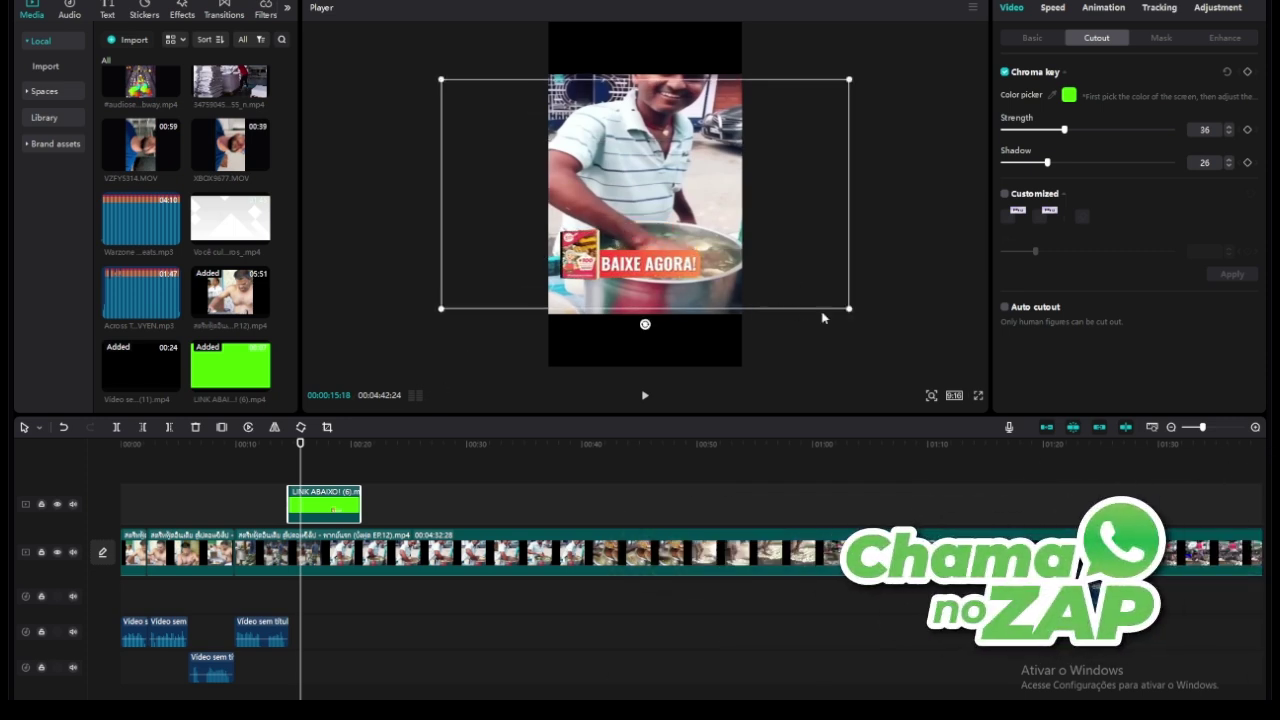
pyautogui.moveTo(847, 310); pyautogui.dragTo(858, 315)
pyautogui.moveTo(672, 277)
pyautogui.mouseDown()
pyautogui.moveTo(698, 281)
pyautogui.moveTo(685, 290)
pyautogui.mouseUp()
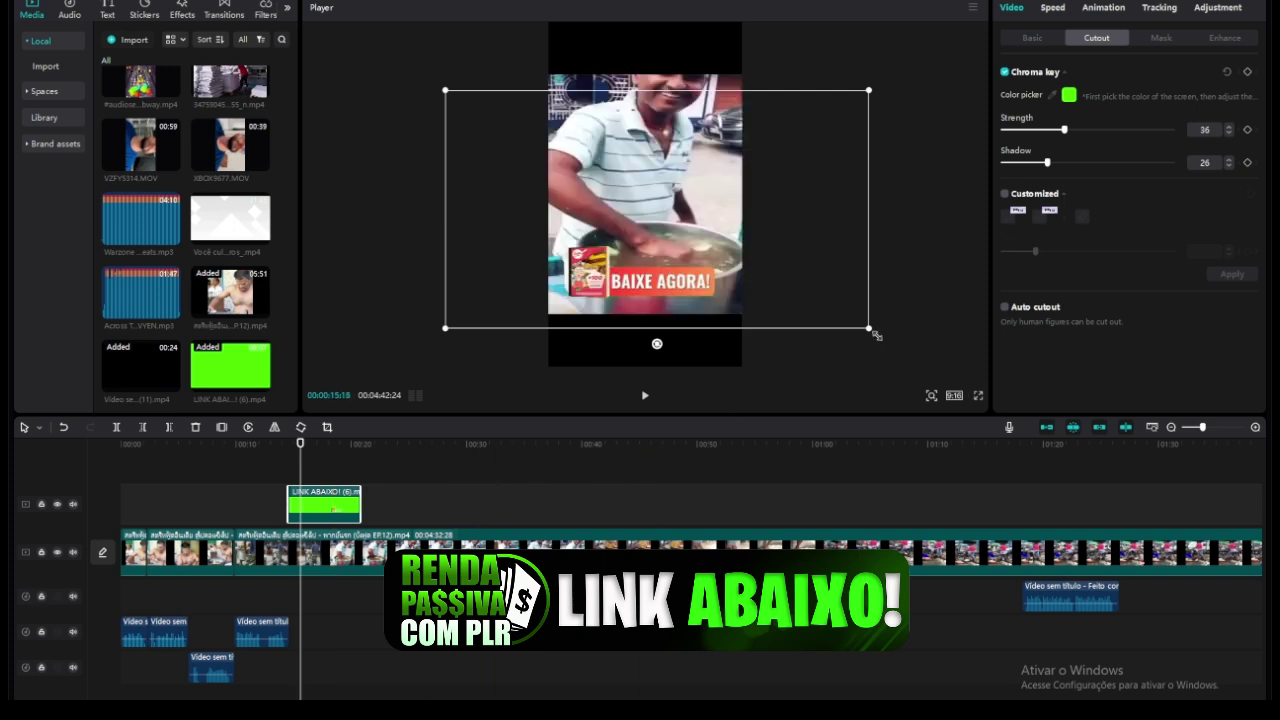
pyautogui.moveTo(871, 329); pyautogui.dragTo(882, 335)
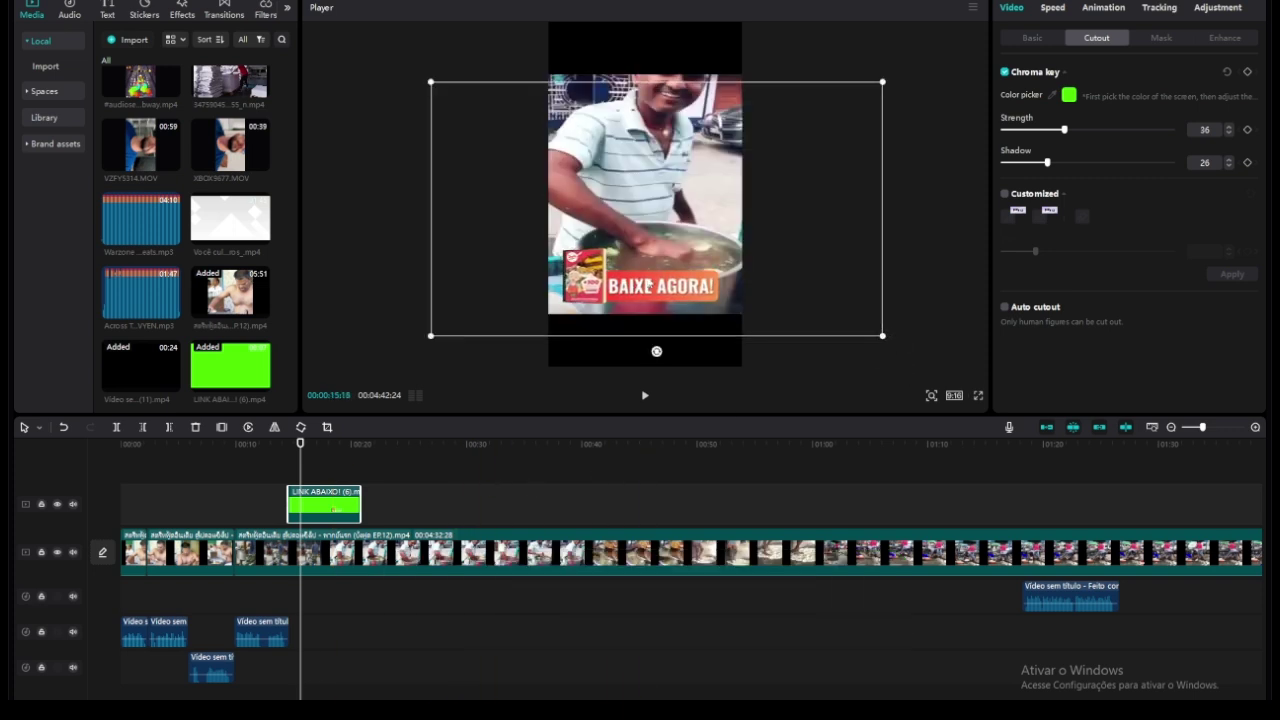
pyautogui.moveTo(650, 308); pyautogui.dragTo(657, 301)
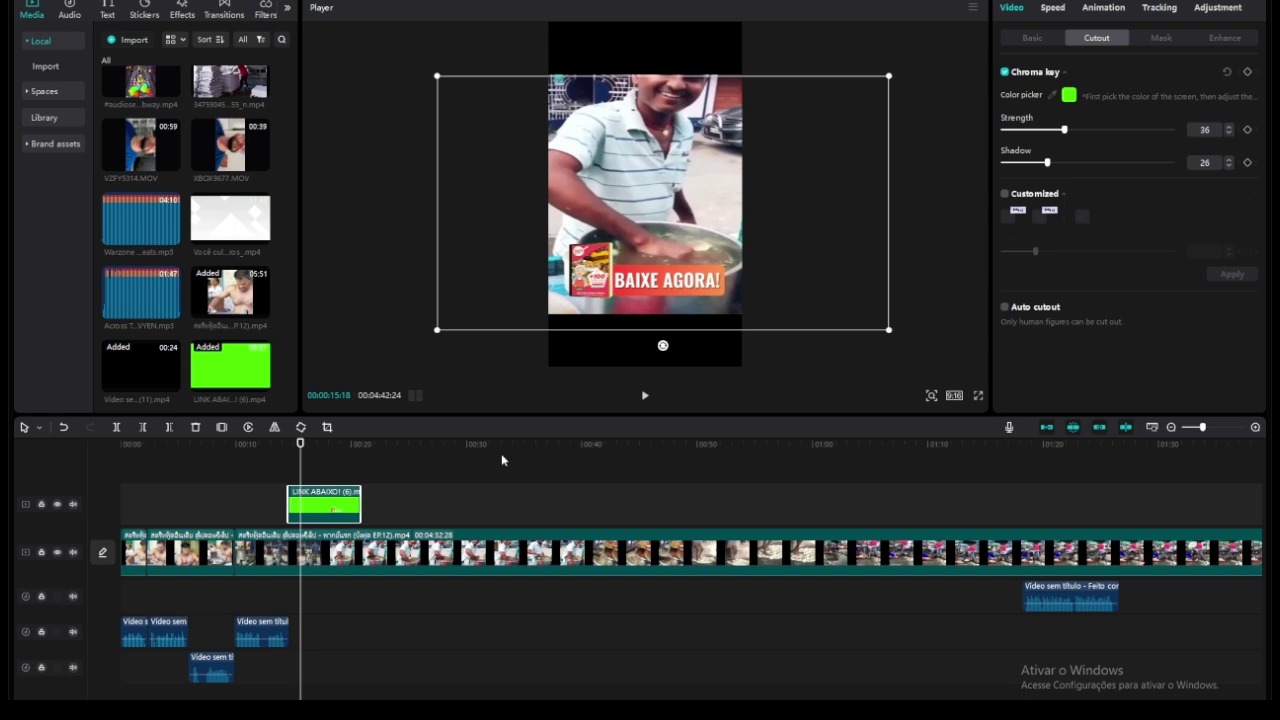
# - Play the section leading up to the banner and move the separate narration clip back to start with the banner at about 14 seconds
pyautogui.click(287, 473)
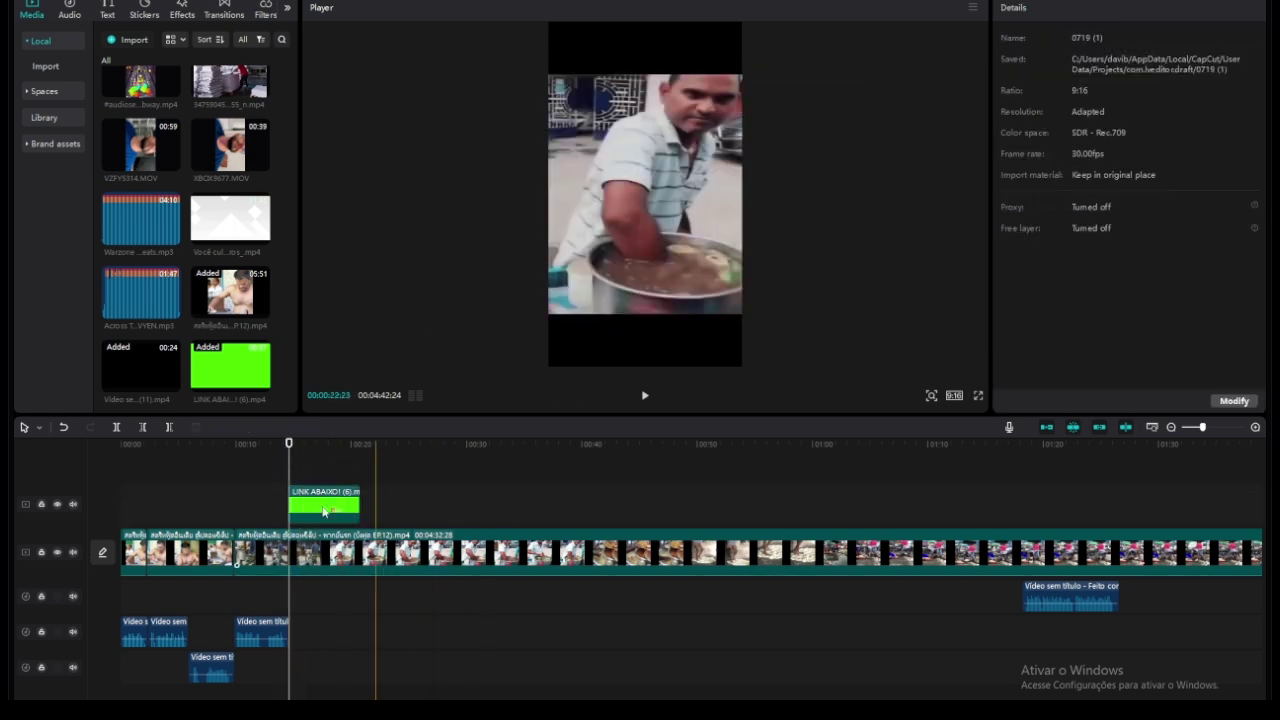
pyautogui.click(301, 466)
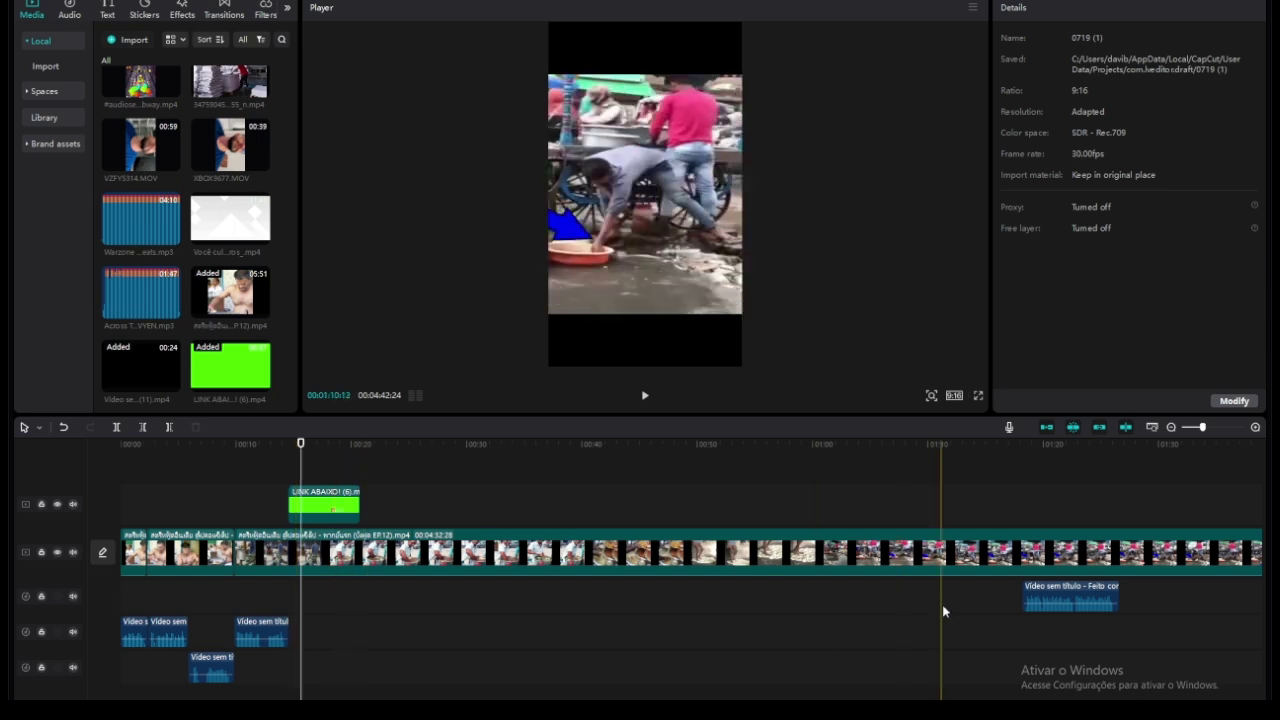
pyautogui.click(240, 597)
pyautogui.press('space')
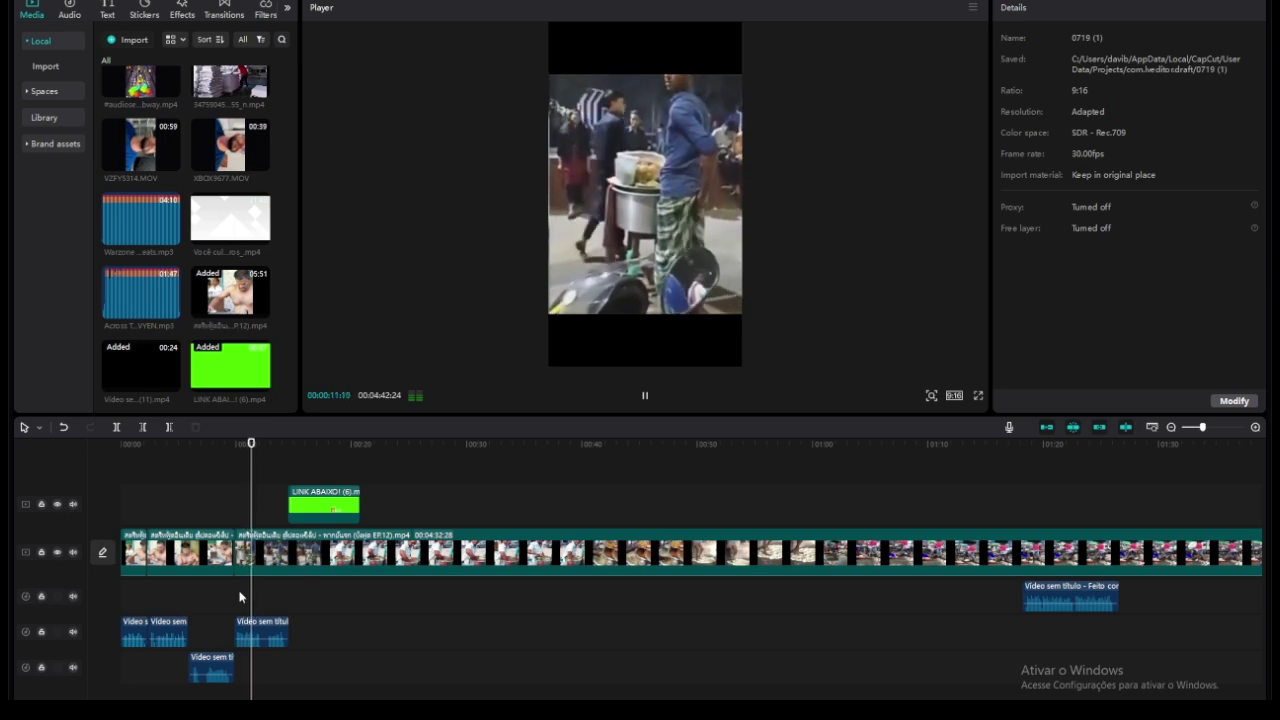
pyautogui.press('space')
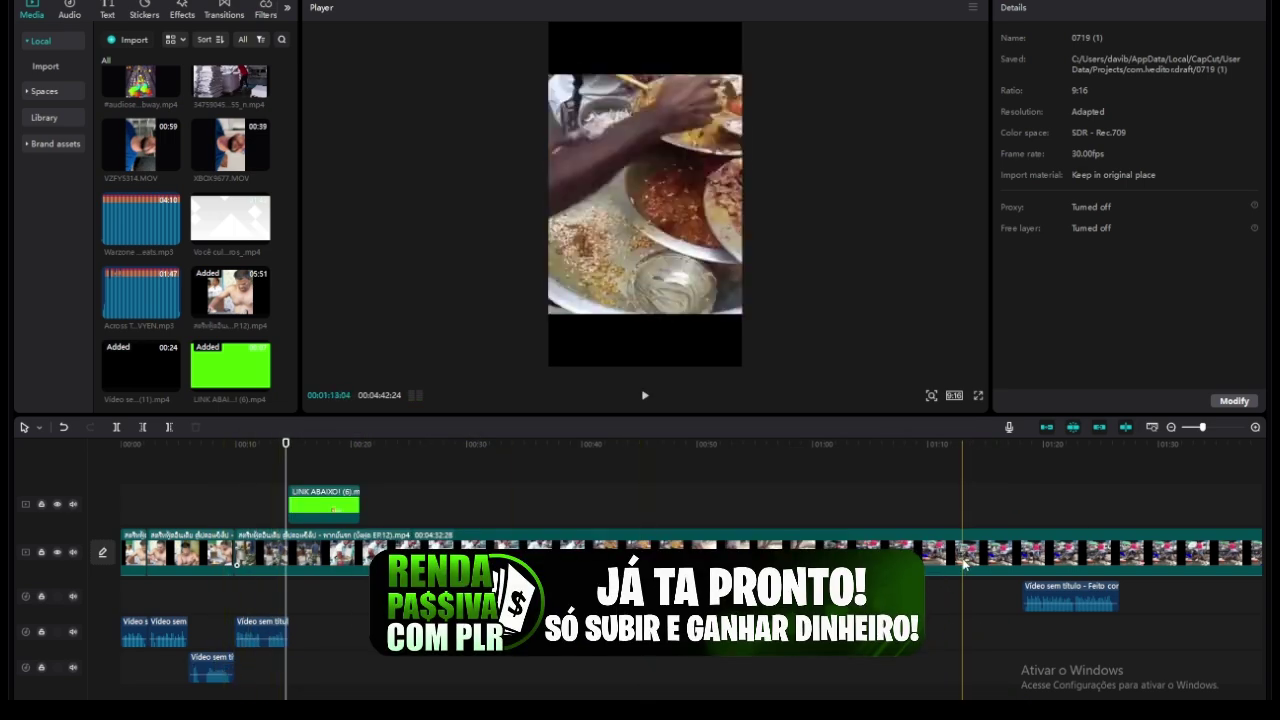
pyautogui.moveTo(1060, 598); pyautogui.dragTo(288, 563)
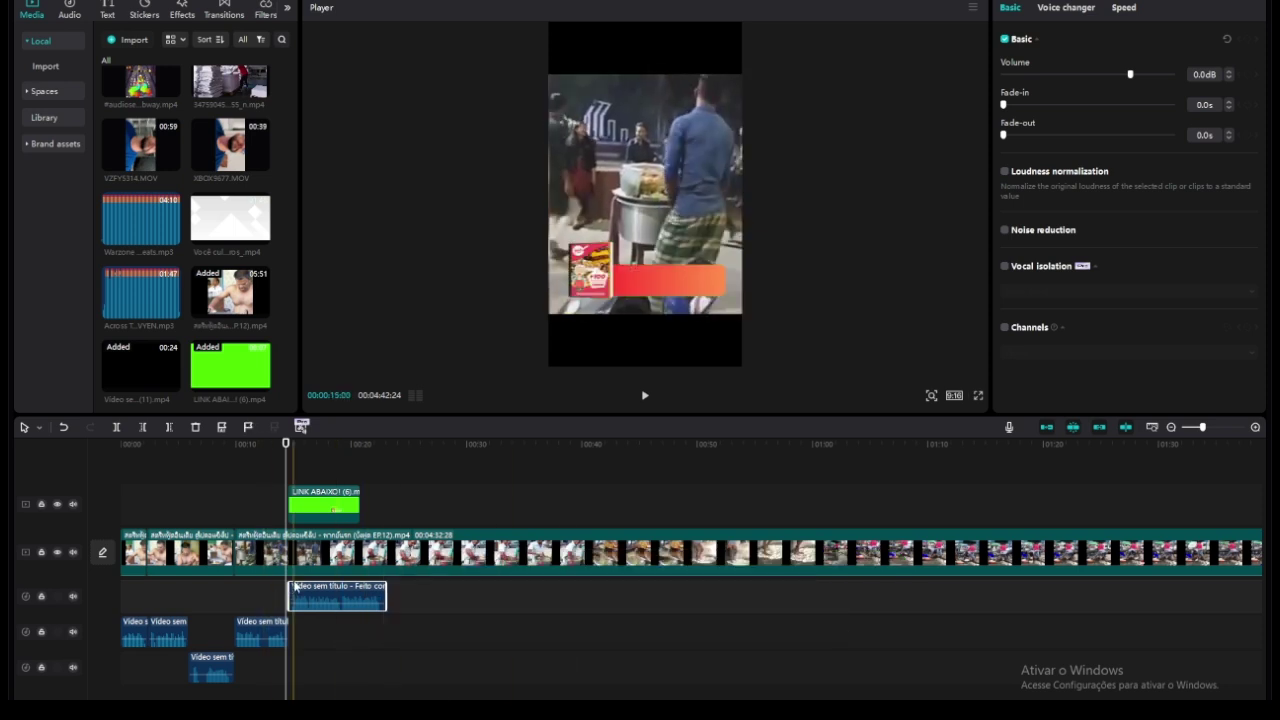
# - Play back the banner with its narration, return to the 19-second mark and enlarge the player preview
pyautogui.press('space')
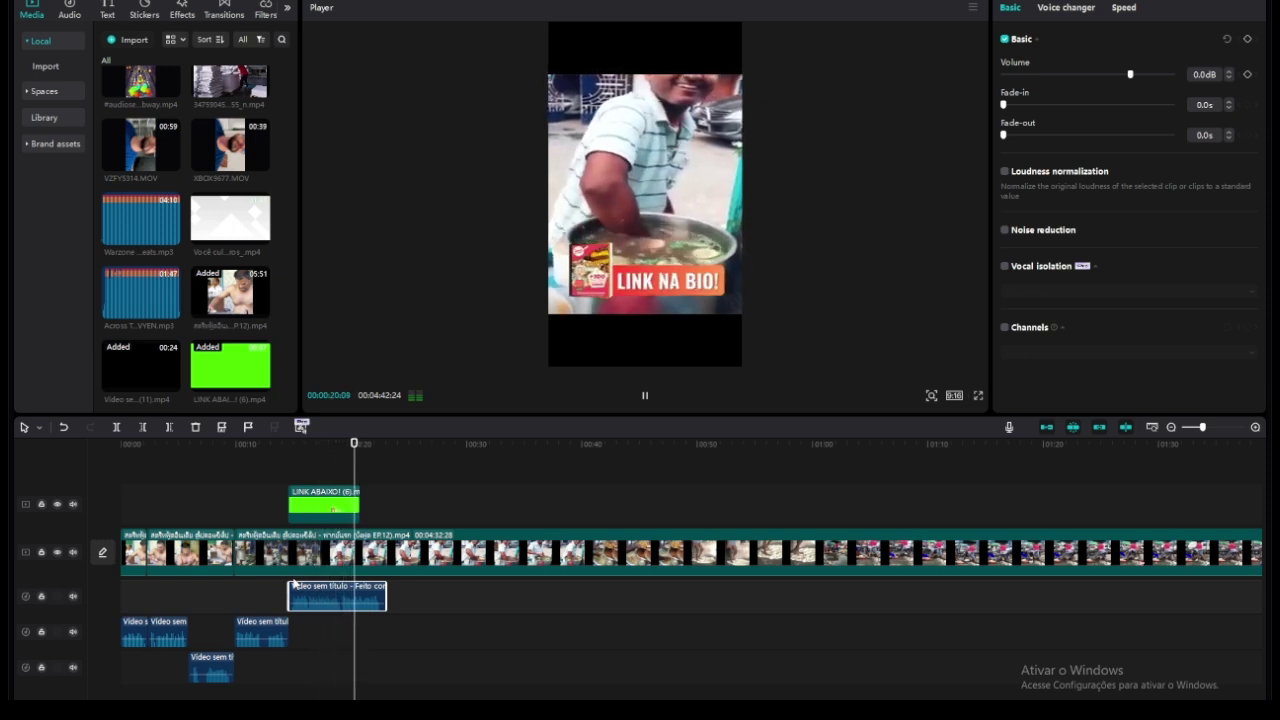
pyautogui.press('space')
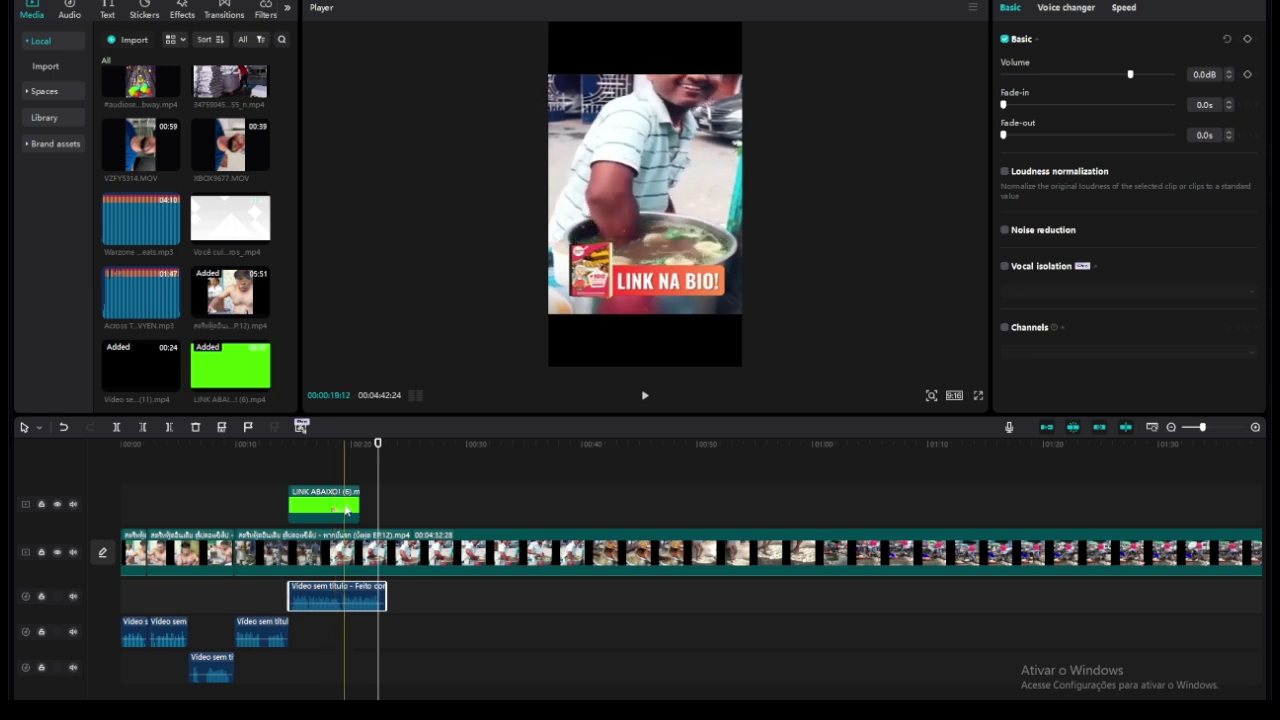
pyautogui.click(340, 444)
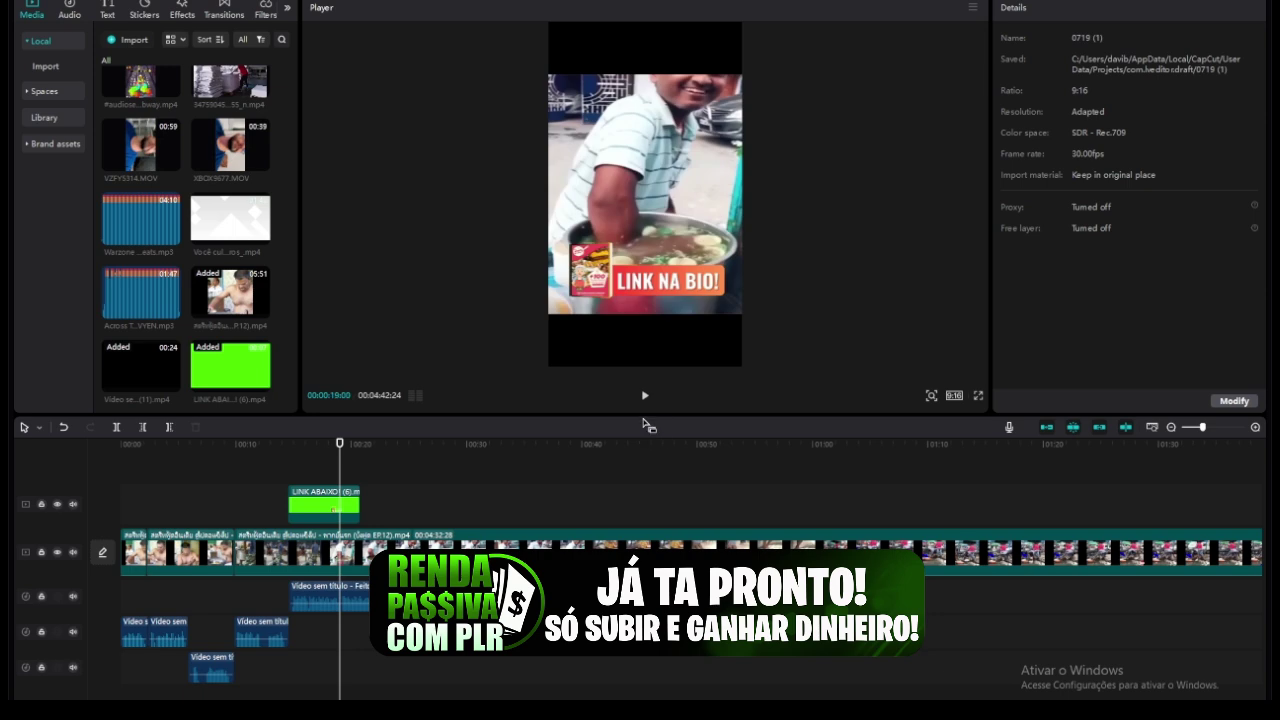
pyautogui.moveTo(643, 416); pyautogui.dragTo(643, 590)
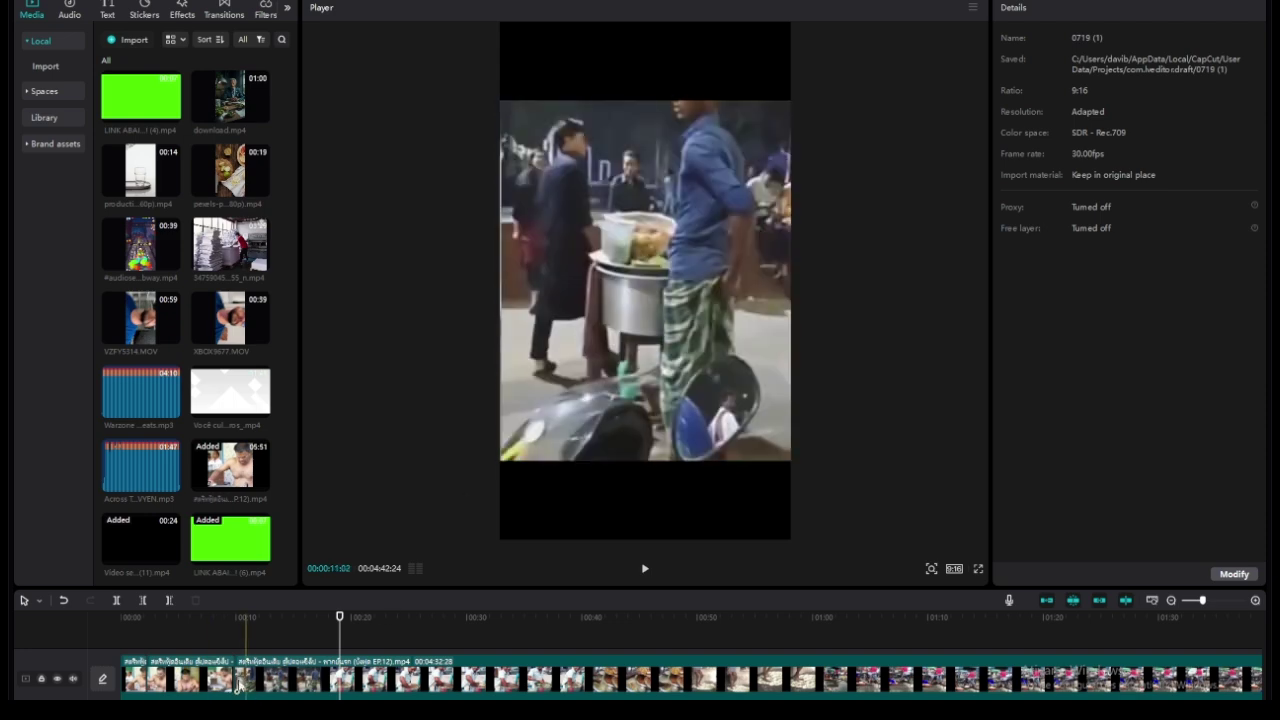
# - Switch to the Kiwify sales page in the browser and look through the covers of the included PLR ebooks
pyautogui.moveTo(353, 643); pyautogui.dragTo(325, 640)
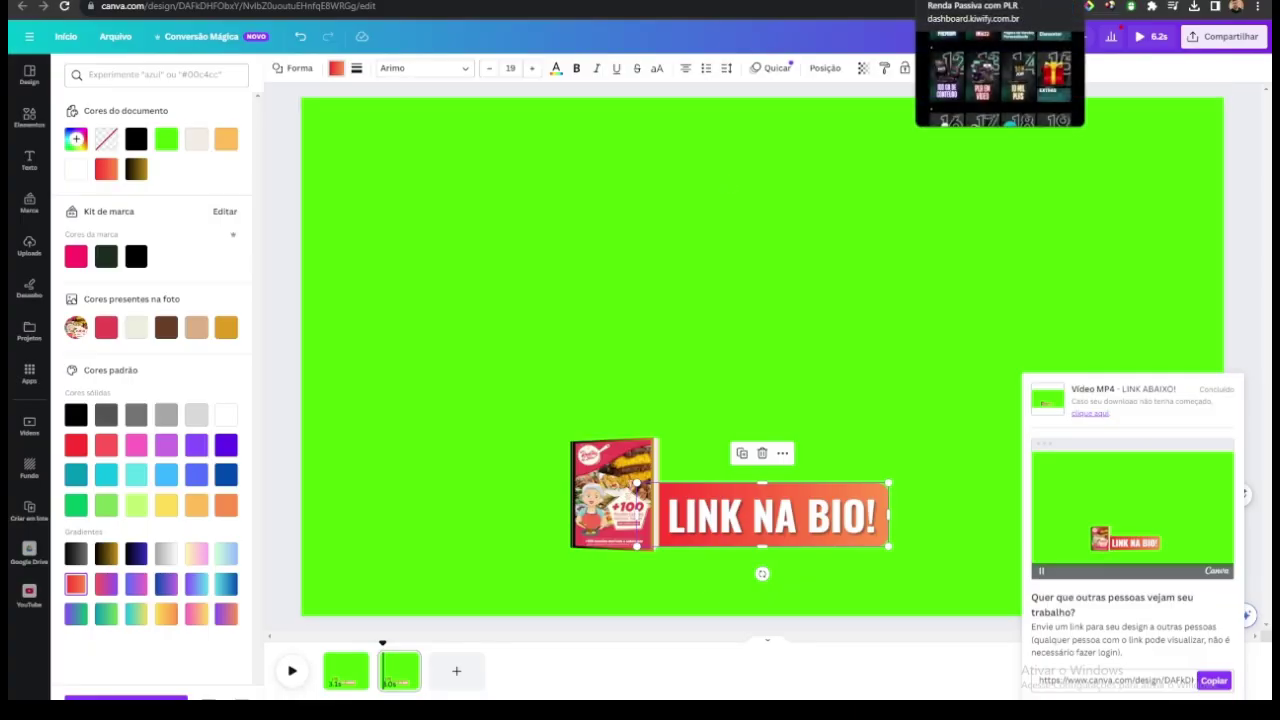
pyautogui.click(1140, 2)
pyautogui.scroll(-3, 632, 390)
pyautogui.scroll(5, 632, 390)
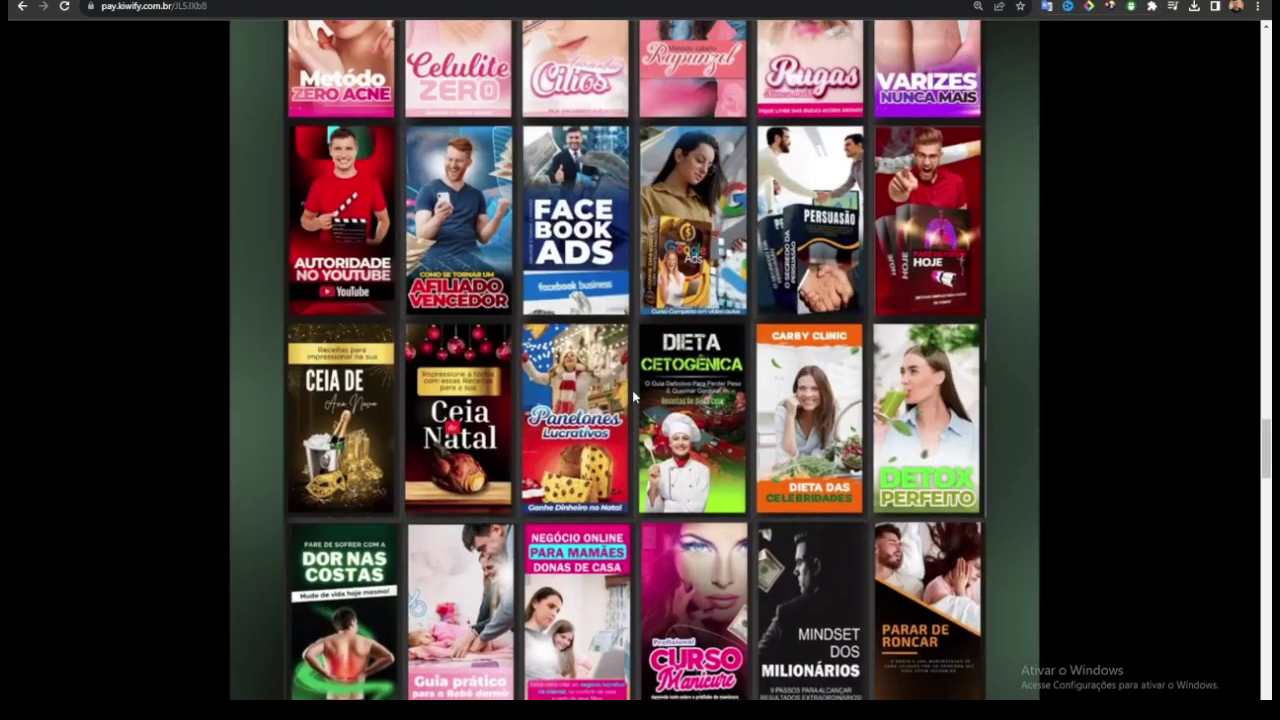
pyautogui.scroll(-1, 632, 390)
pyautogui.scroll(1, 255, 287)
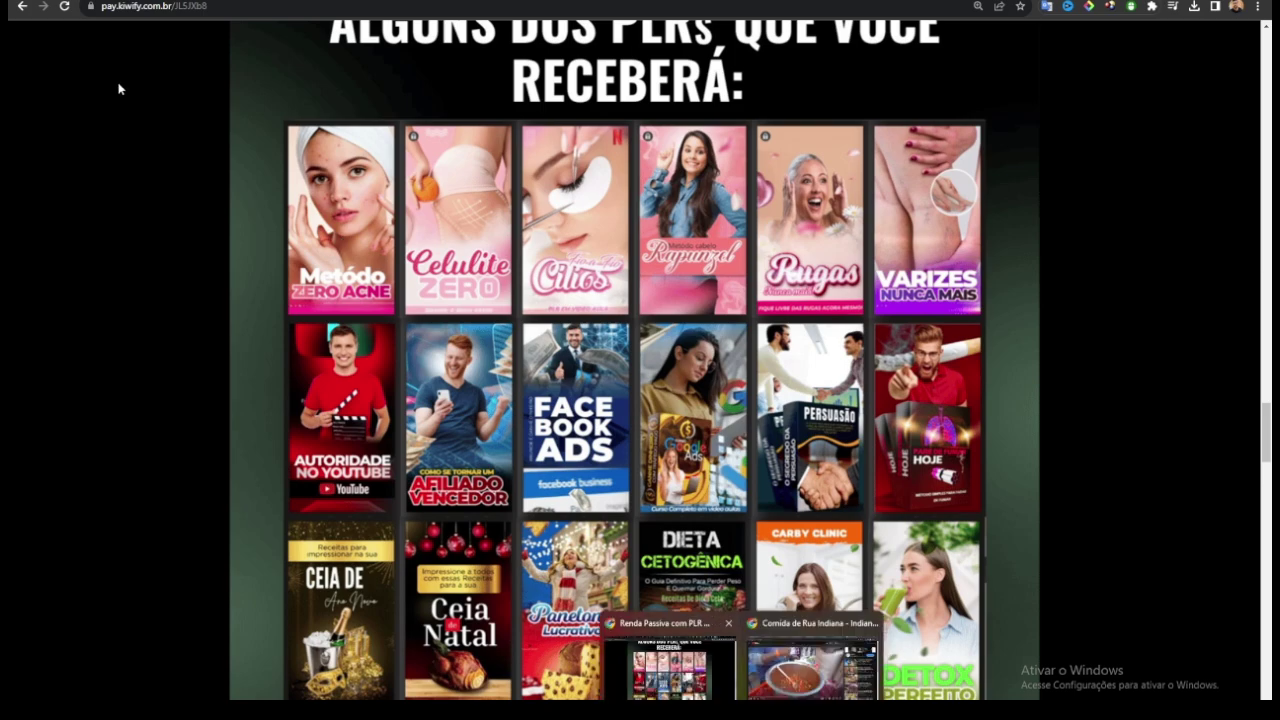
# - Switch to TikTok, search for "acne" and browse the resulting videos as source material for another PLR niche
pyautogui.hotkey('alt', 'Tab')
pyautogui.moveTo(556, 45); pyautogui.dragTo(418, 53)
pyautogui.write('ac')
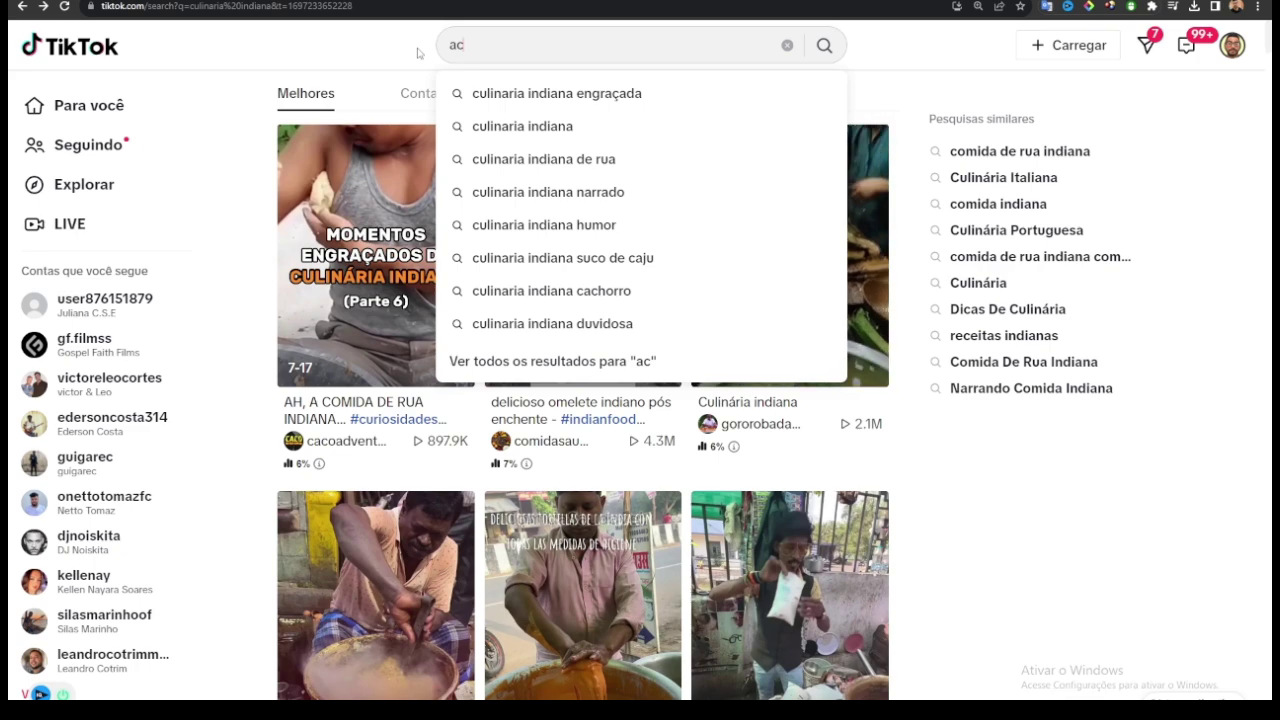
pyautogui.write('ne')
pyautogui.press('Return')
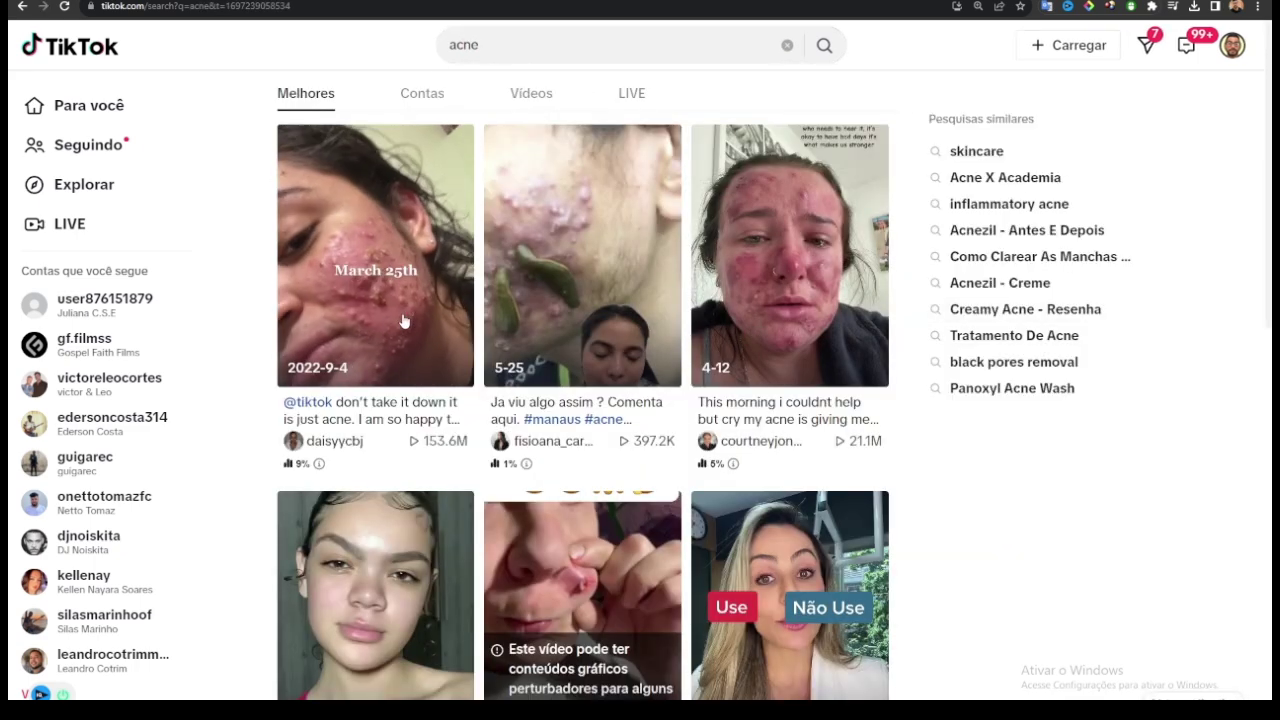
pyautogui.scroll(-6, 545, 285)
pyautogui.scroll(3, 565, 288)
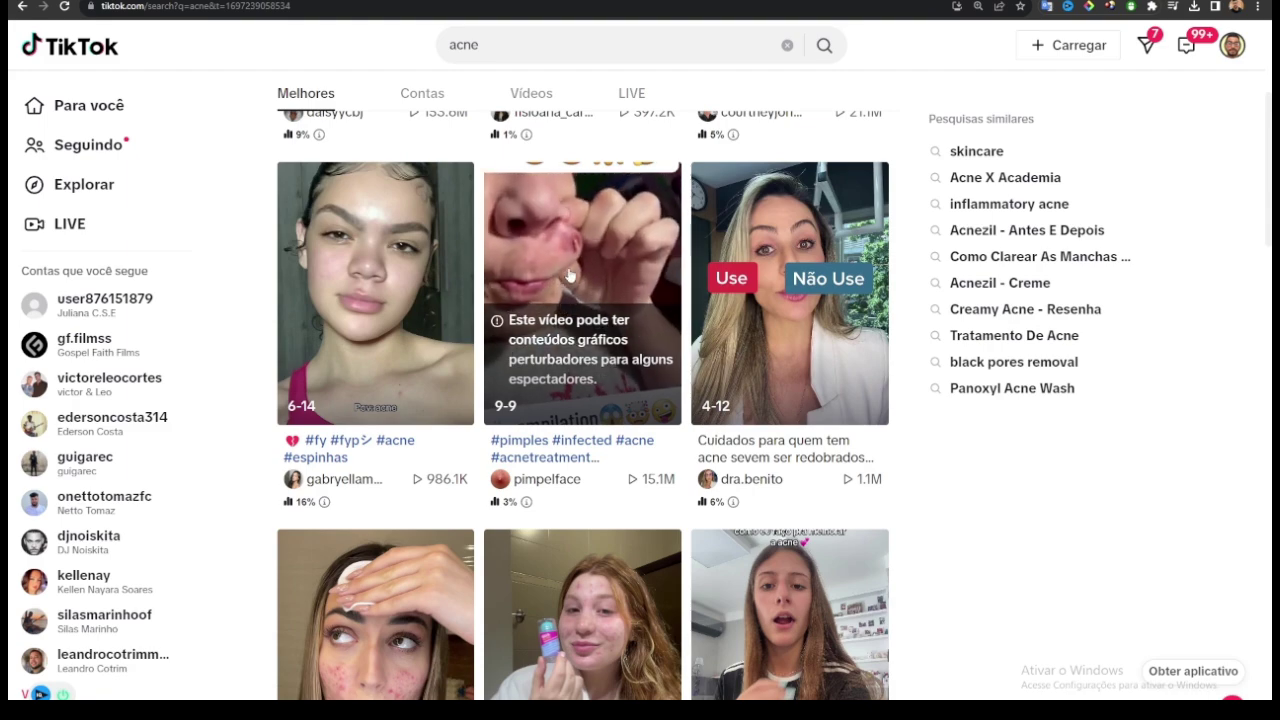
pyautogui.scroll(-2, 797, 462)
pyautogui.scroll(-4, 797, 462)
pyautogui.scroll(-4, 372, 383)
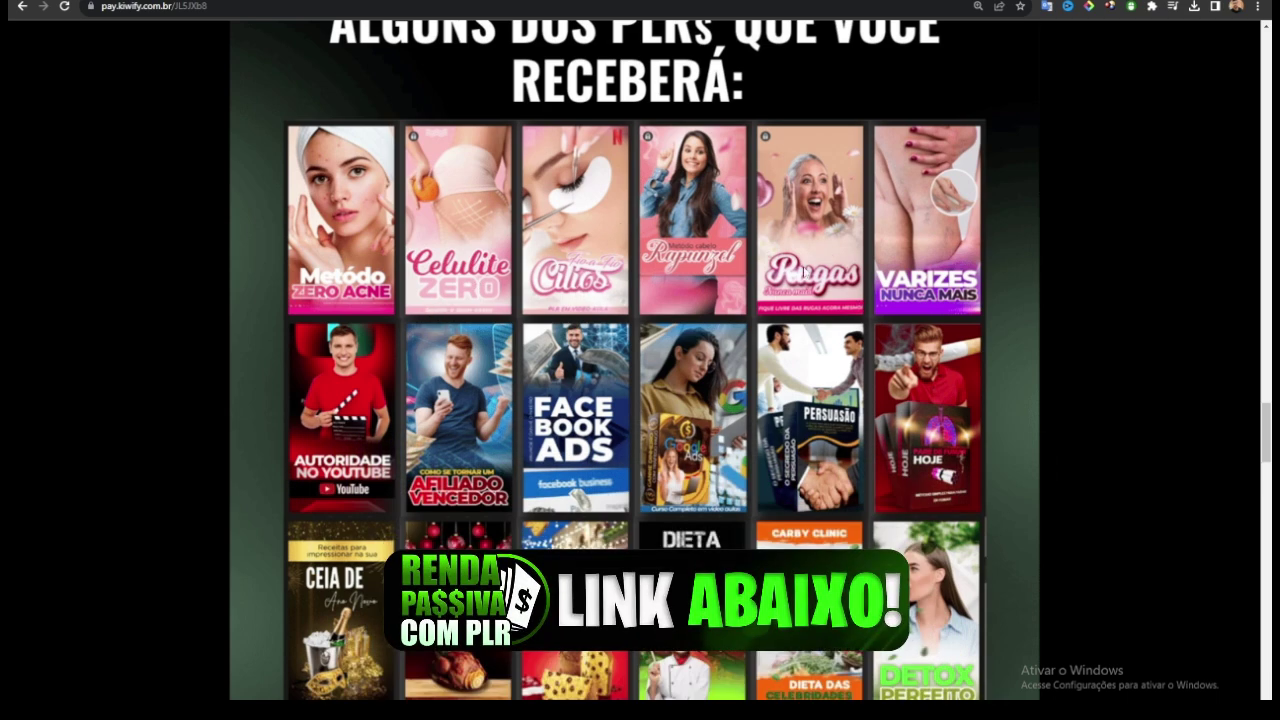
# - Review the PLR covers on the Kiwify page again and return to the audio tracks in the CapCut timeline
pyautogui.scroll(-2, 963, 298)
pyautogui.scroll(2, 582, 306)
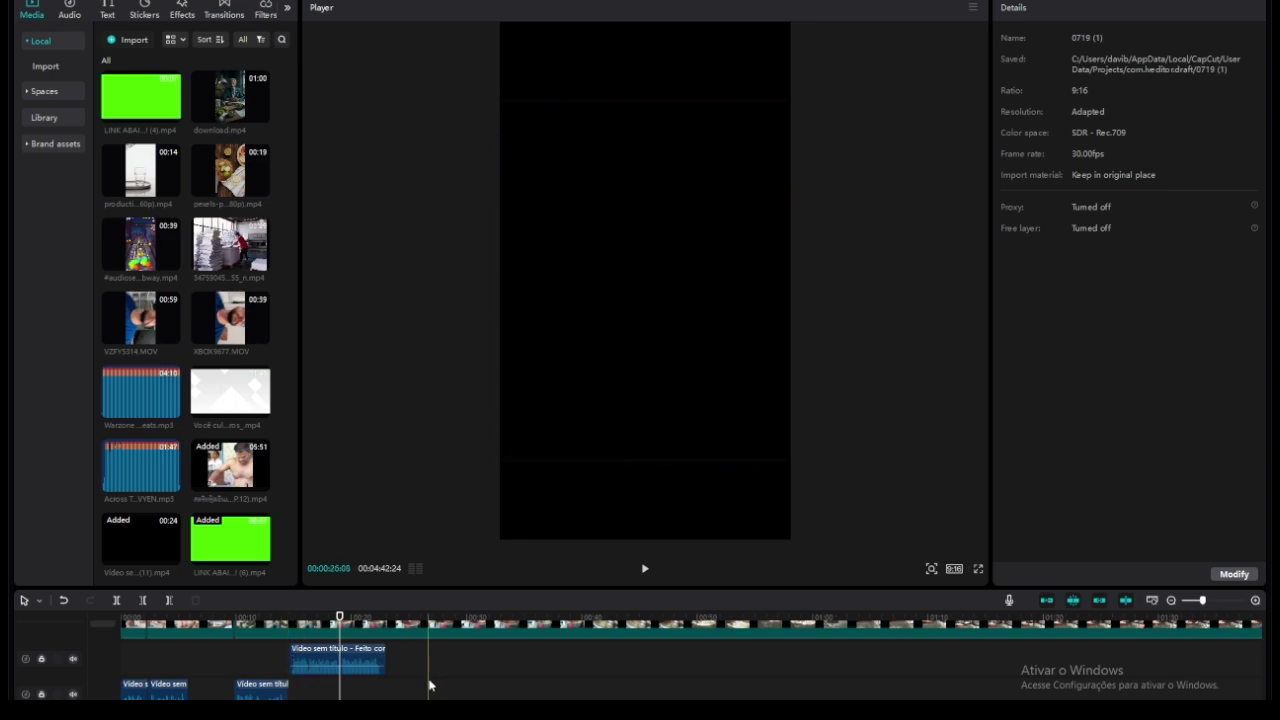
pyautogui.scroll(-1, 520, 683)
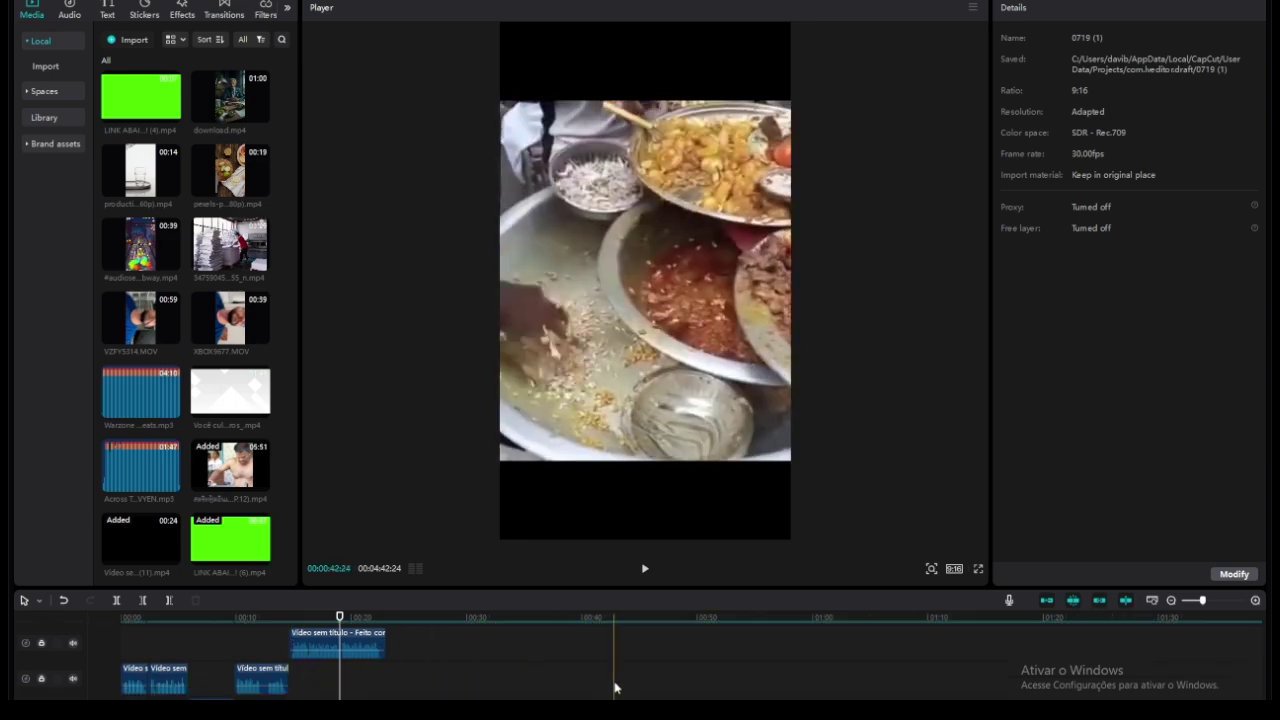